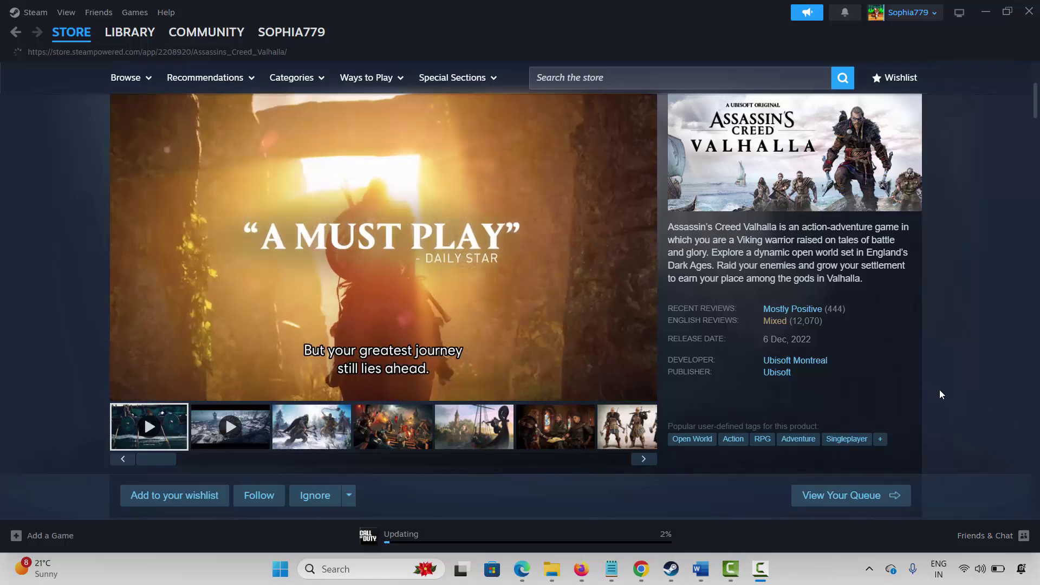
# Compare Valhalla's Minimum and Recommended requirements on its Steam page, then return to the Word list.
pyautogui.scroll(1, 931, 392)
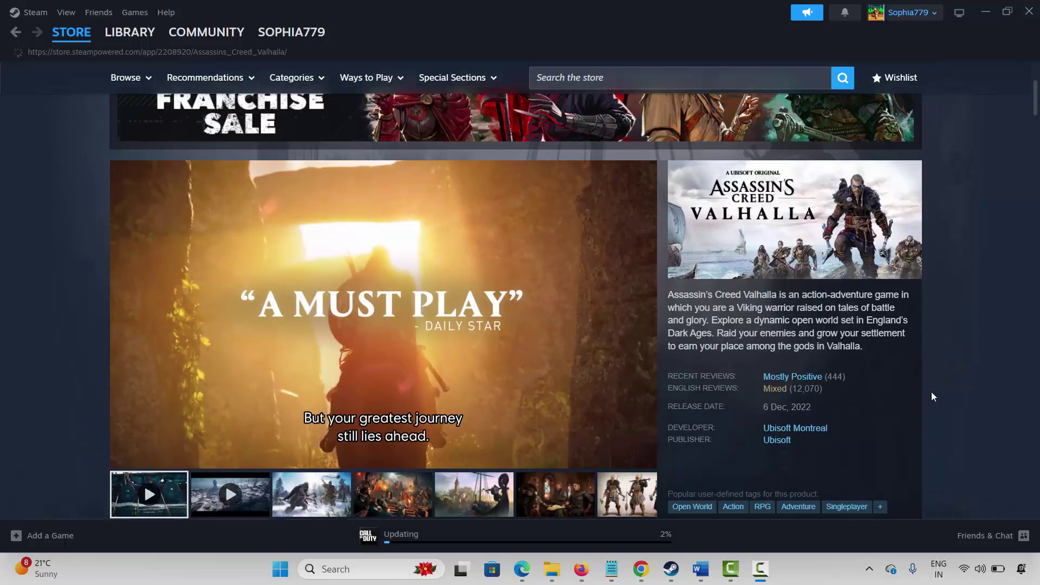
pyautogui.scroll(2, 931, 397)
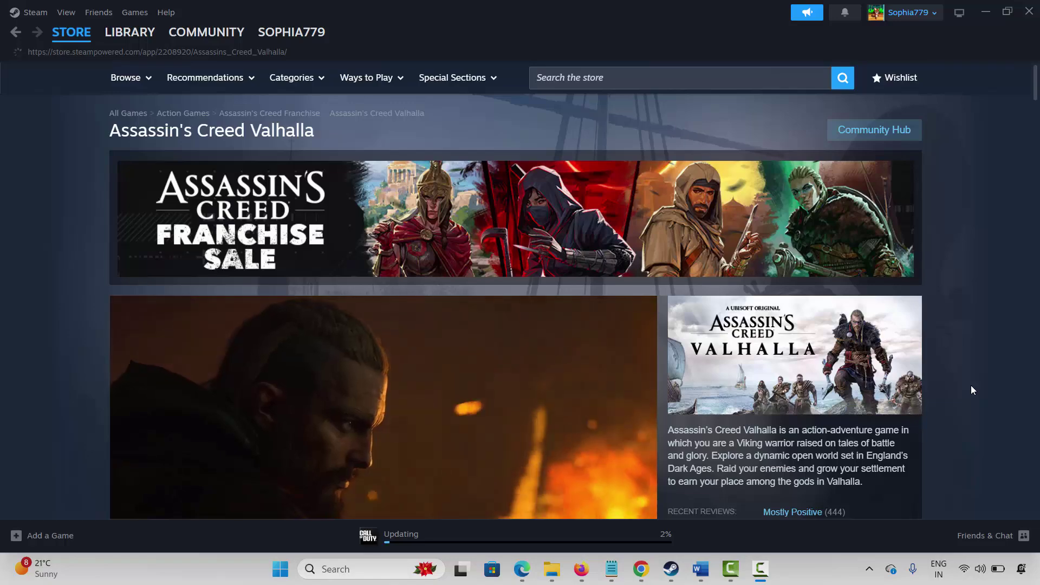
pyautogui.scroll(-15, 970, 386)
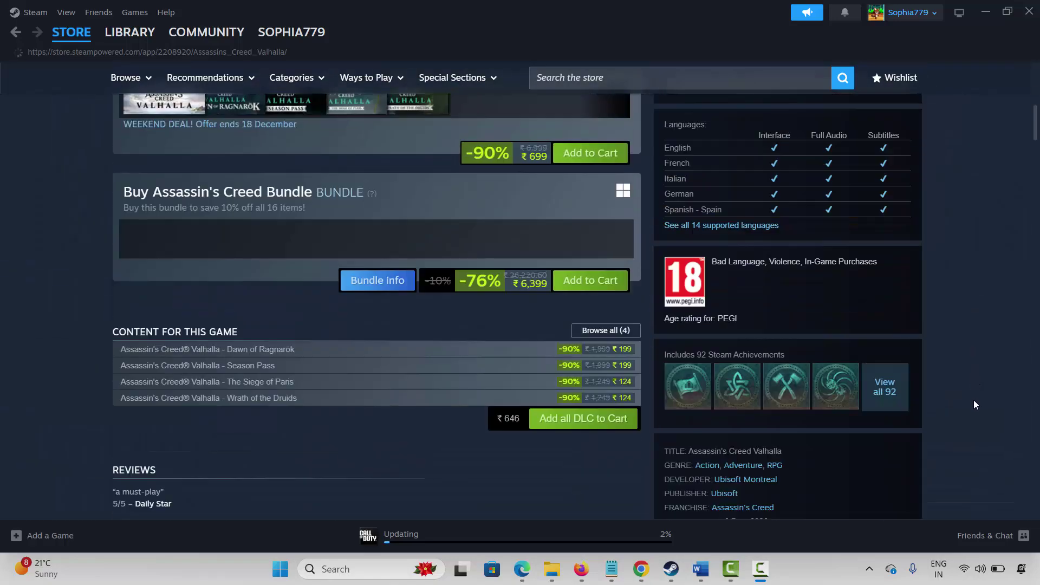
pyautogui.scroll(-20, 974, 408)
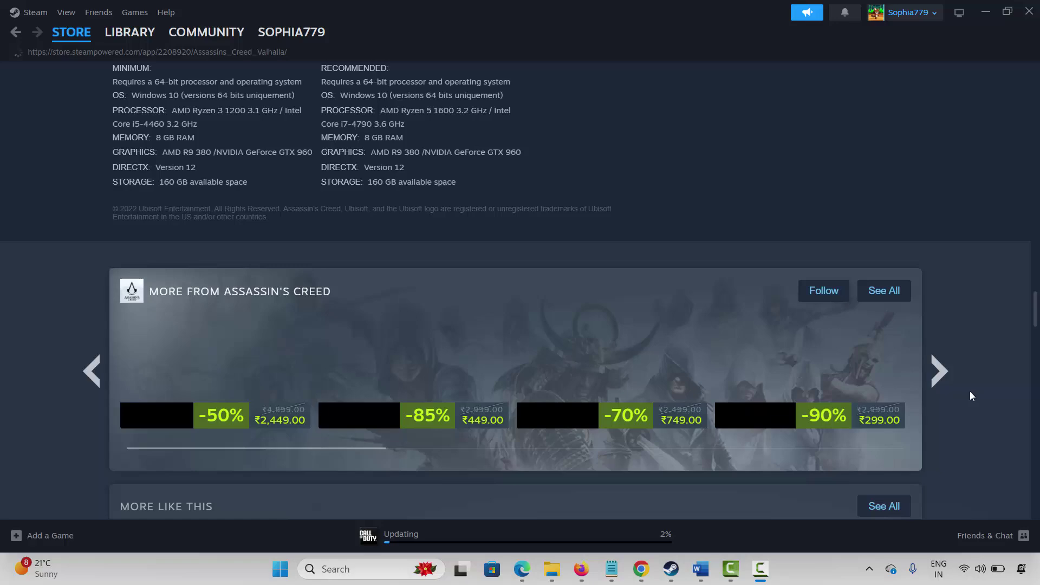
pyautogui.scroll(3, 970, 391)
pyautogui.moveTo(130, 249); pyautogui.dragTo(230, 249)
pyautogui.moveTo(162, 299); pyautogui.dragTo(338, 358)
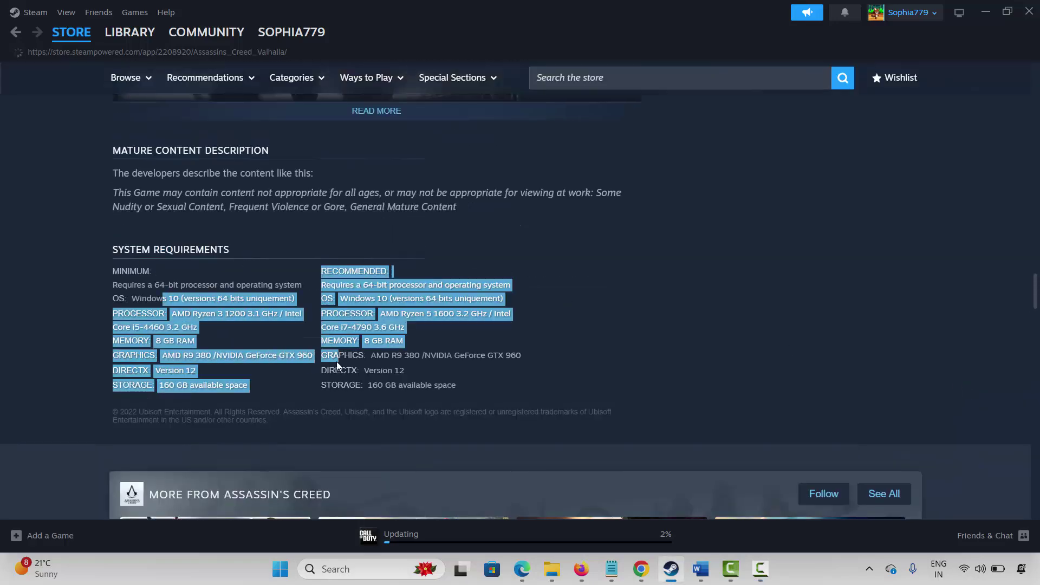
pyautogui.click(668, 329)
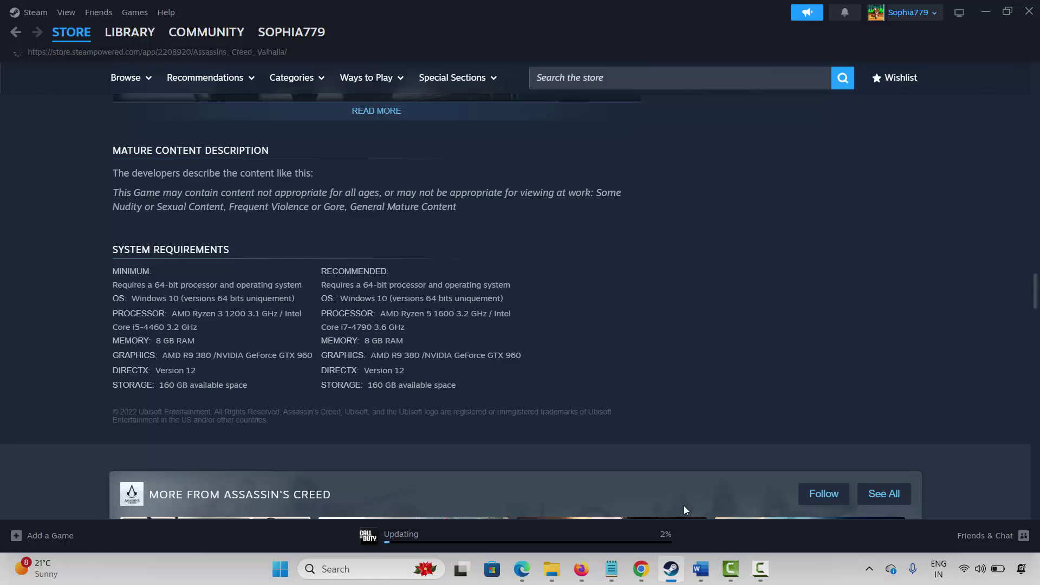
pyautogui.click(670, 579)
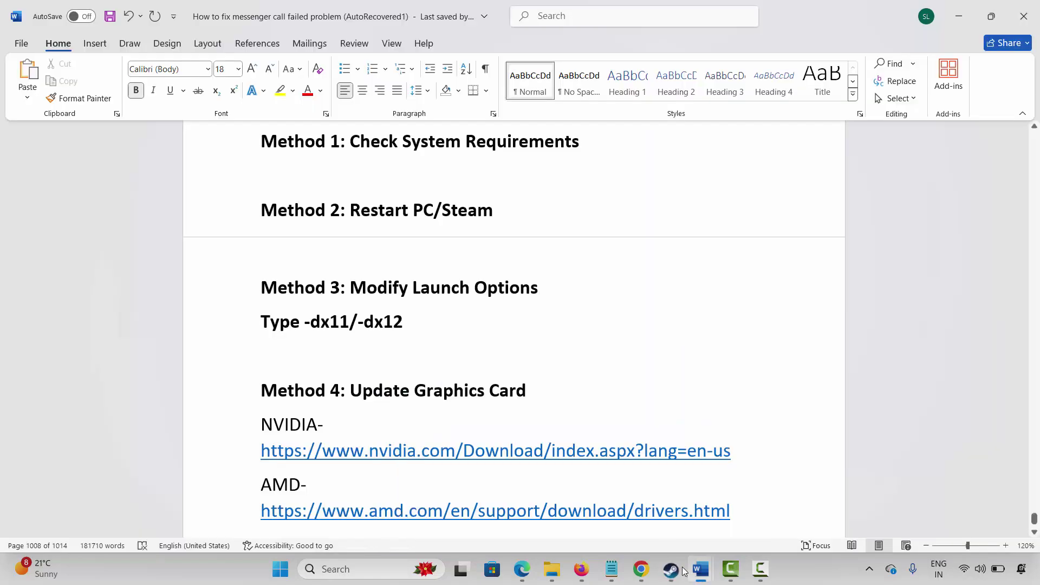
pyautogui.click(215, 221)
pyautogui.click(355, 259)
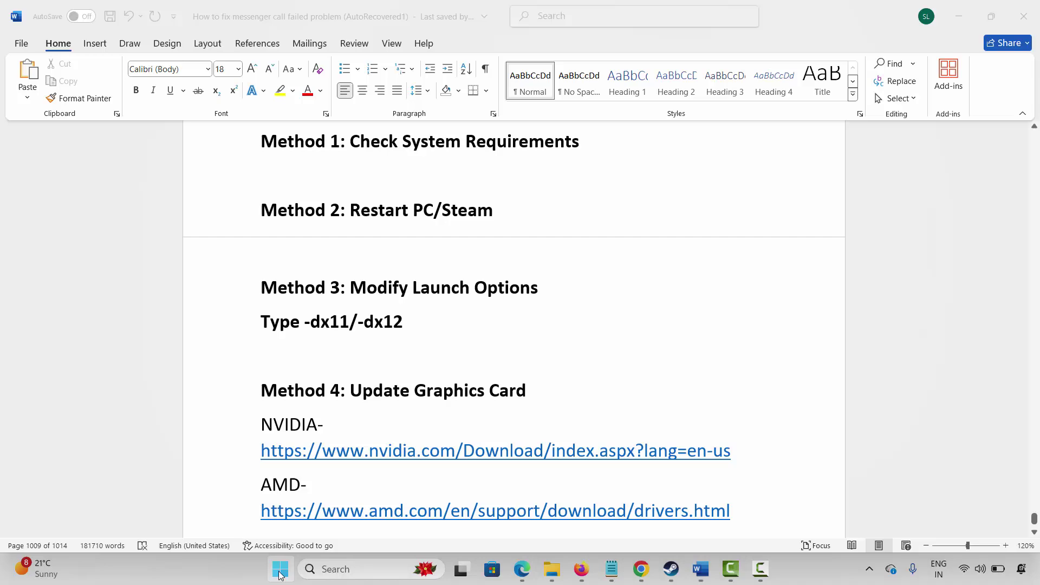
pyautogui.click(280, 578)
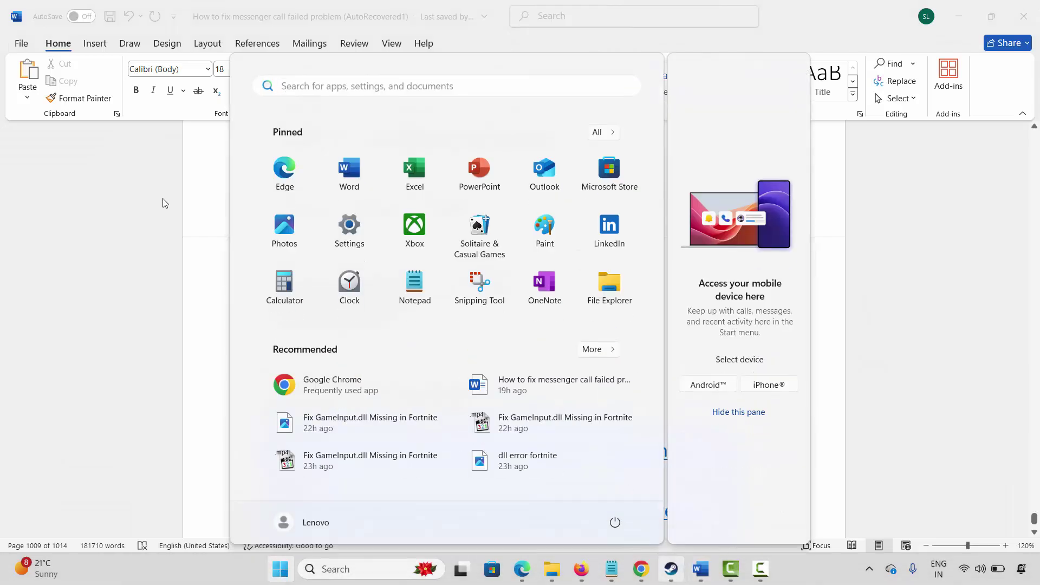
pyautogui.click(672, 570)
pyautogui.click(28, 12)
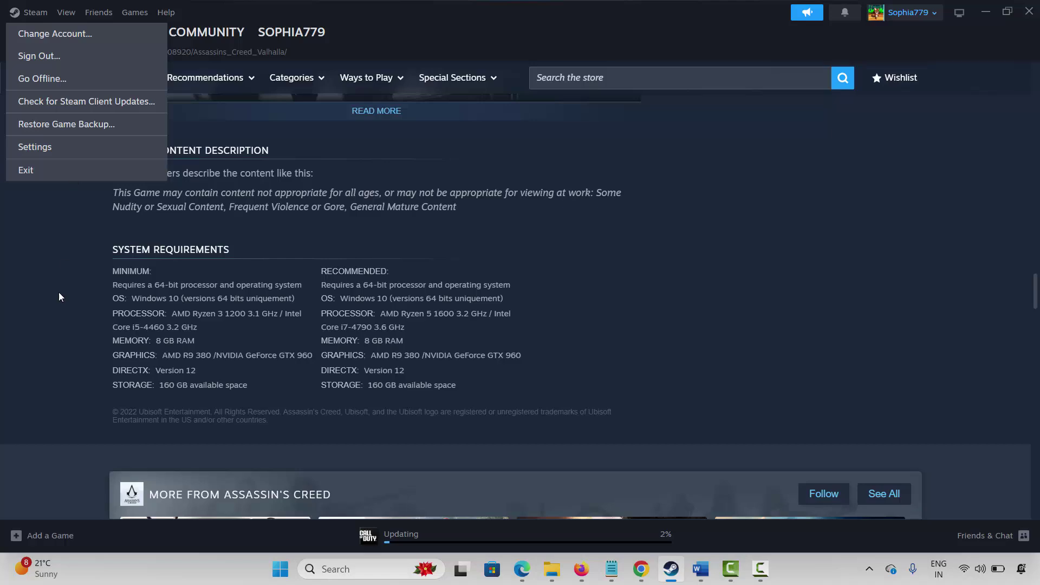
pyautogui.click(59, 292)
pyautogui.click(280, 577)
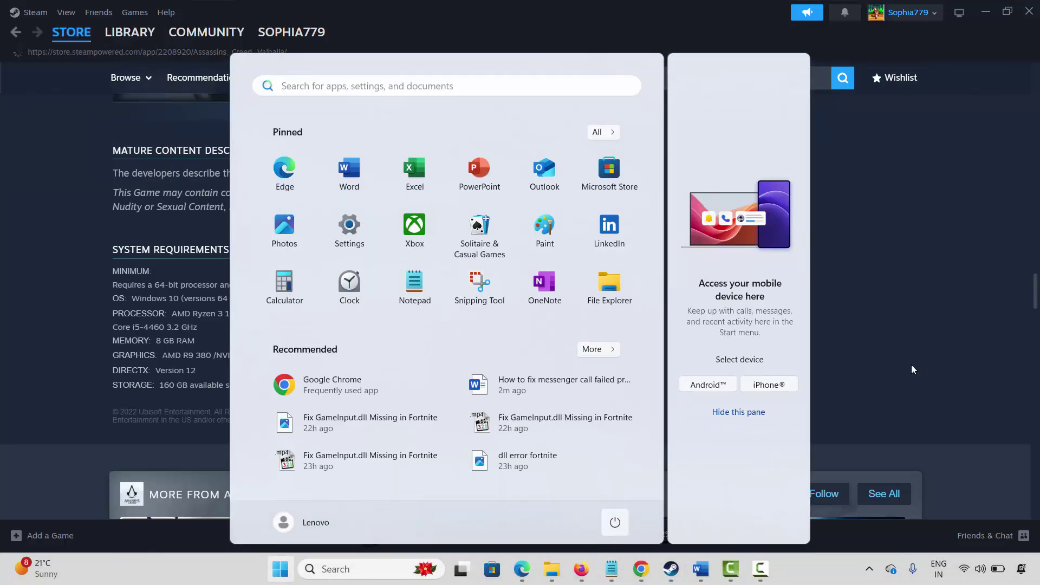
pyautogui.click(903, 370)
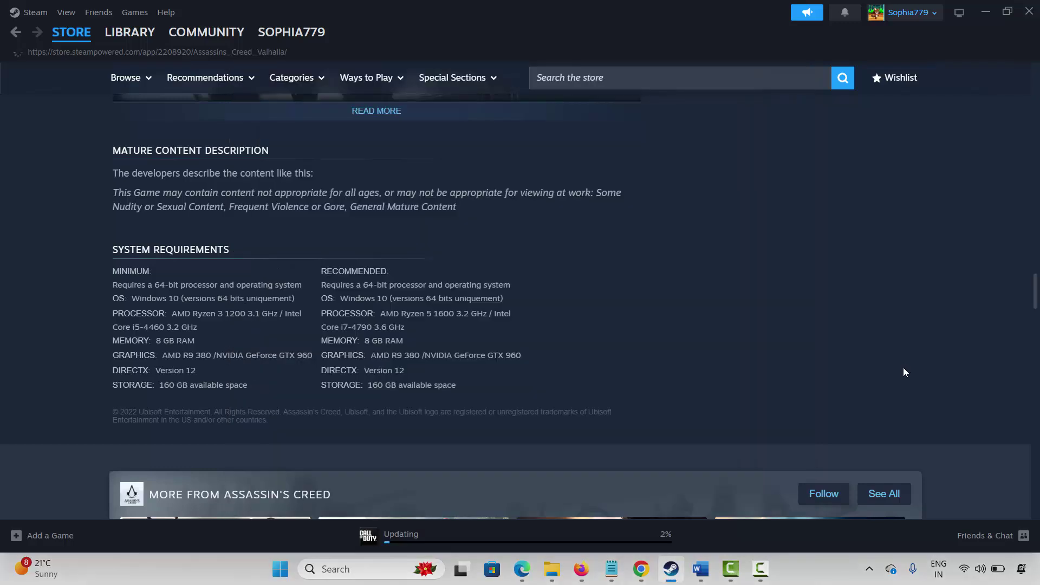
pyautogui.click(673, 569)
pyautogui.click(232, 295)
pyautogui.click(358, 322)
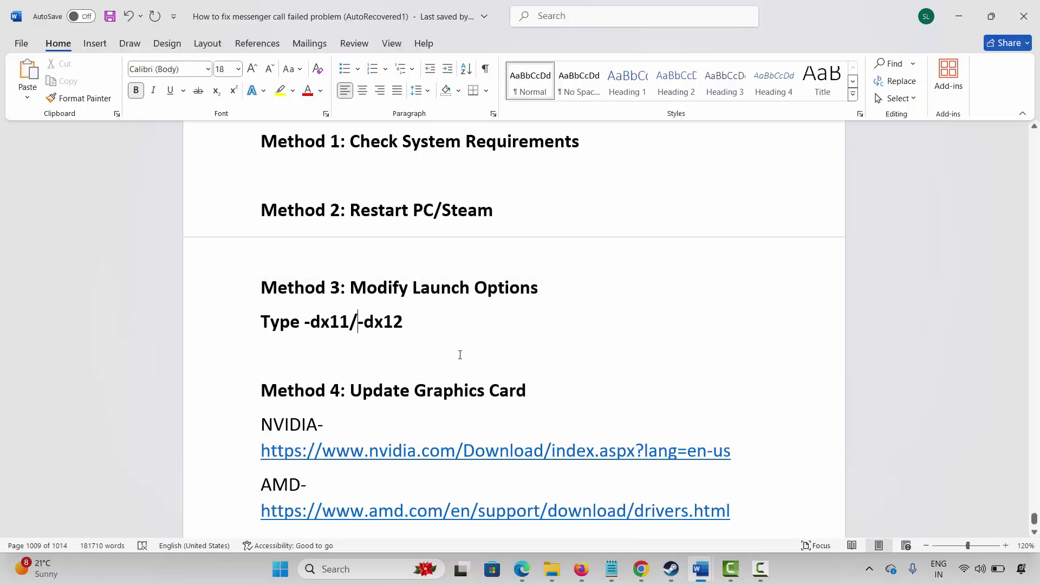
pyautogui.click(672, 569)
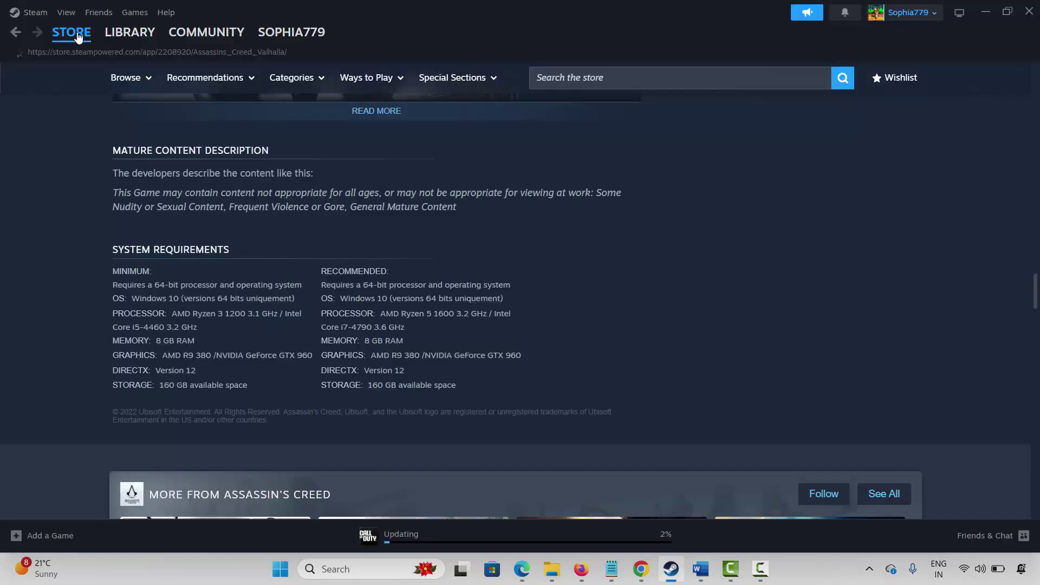
pyautogui.moveTo(120, 32)
pyautogui.click(124, 55)
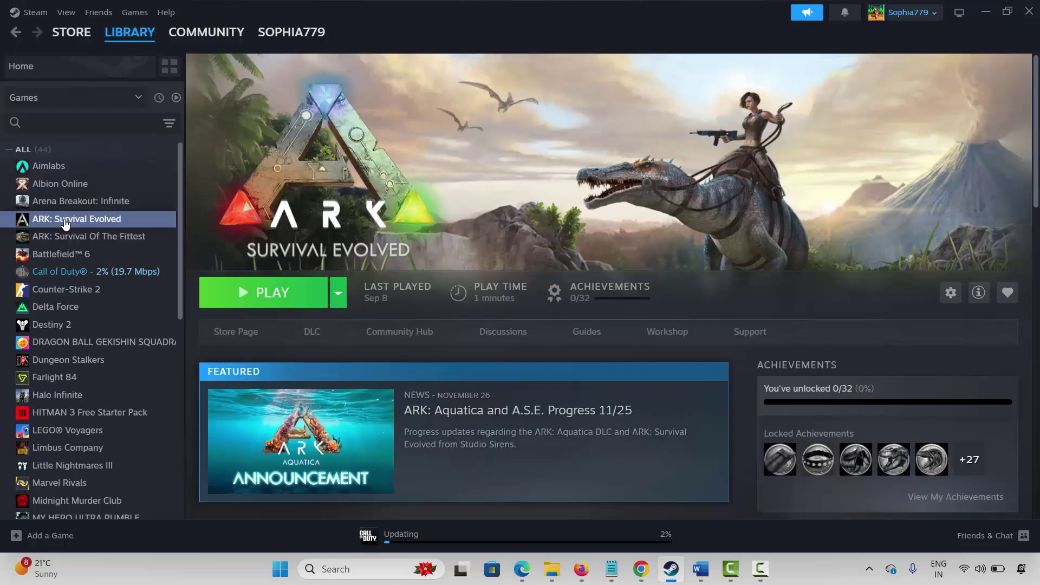
pyautogui.rightClick(65, 223)
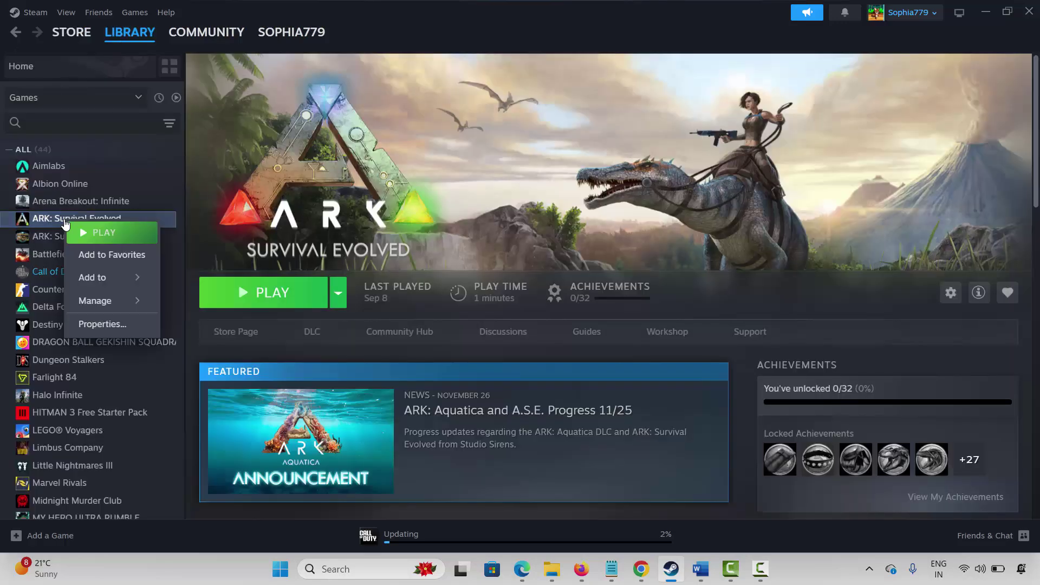
pyautogui.click(130, 325)
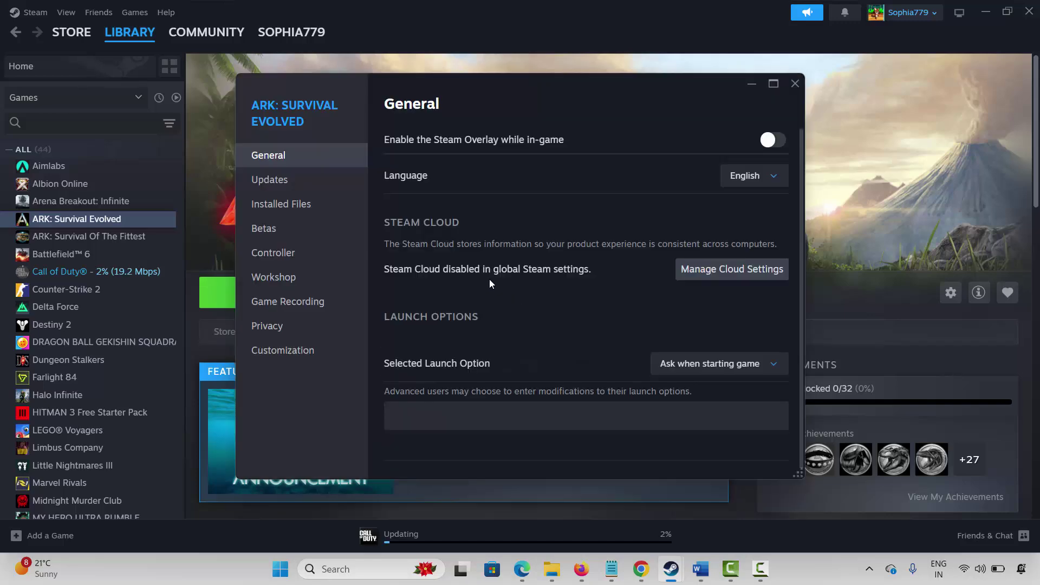
pyautogui.click(410, 414)
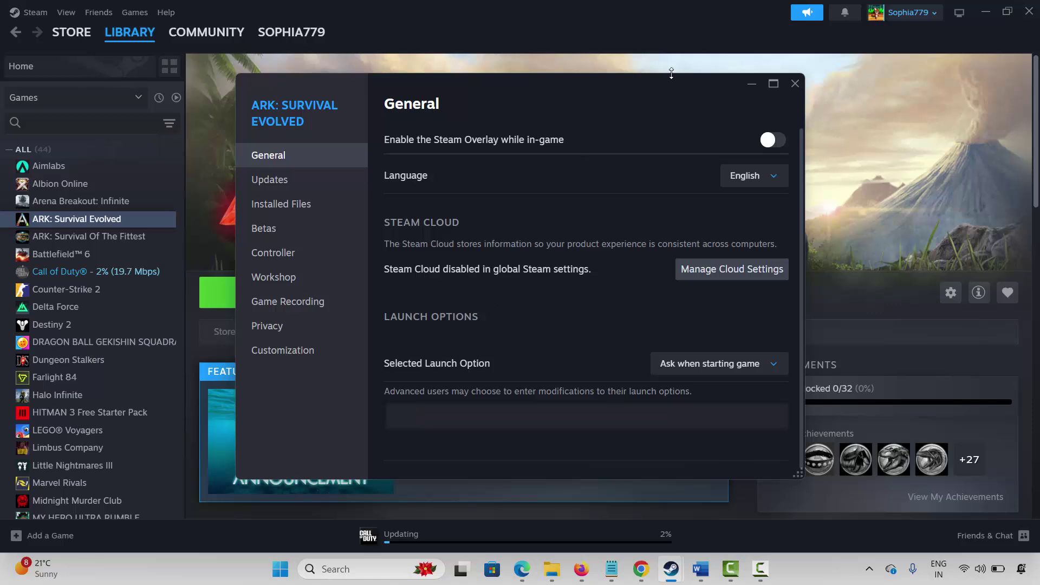
pyautogui.click(795, 83)
# Back in Word, select the 'Method 4: Update Graphics Card' heading.
pyautogui.click(700, 569)
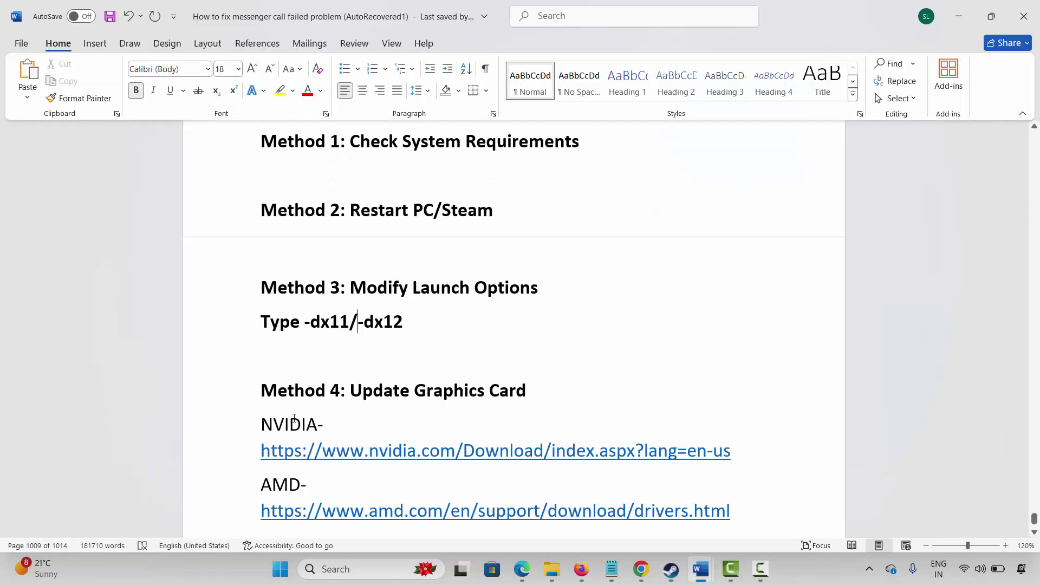
pyautogui.scroll(-1, 295, 418)
pyautogui.click(234, 353)
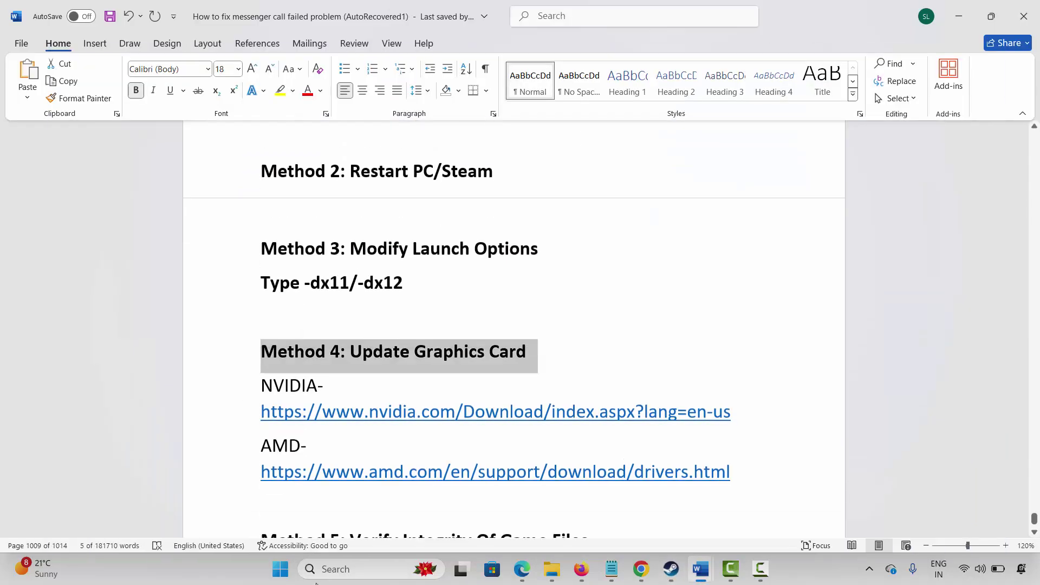
# In Device Manager, auto-search for an Intel(R) UHD Graphics driver update, then close it.
pyautogui.click(347, 569)
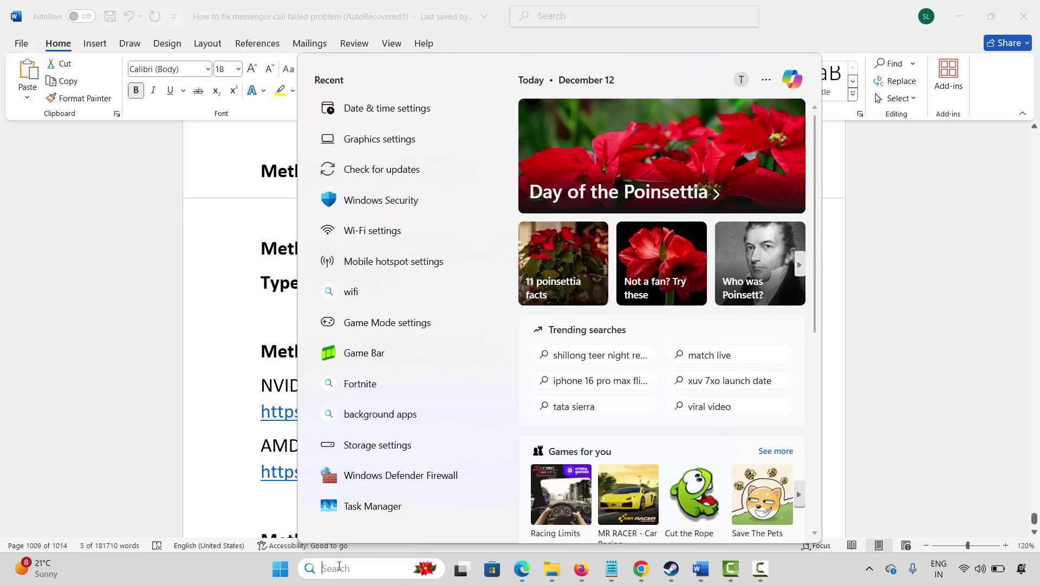
pyautogui.write('devi')
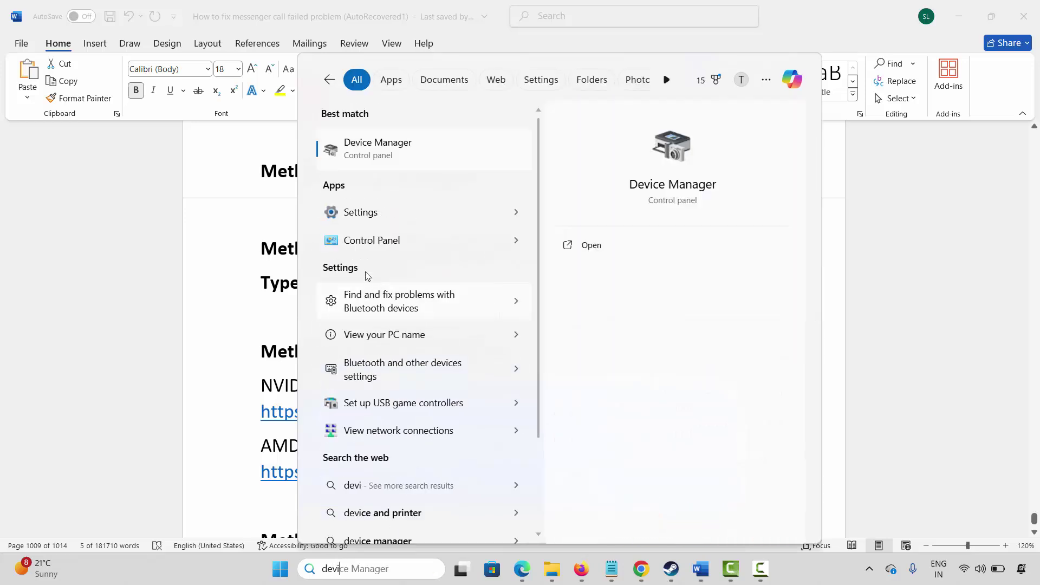
pyautogui.click(367, 149)
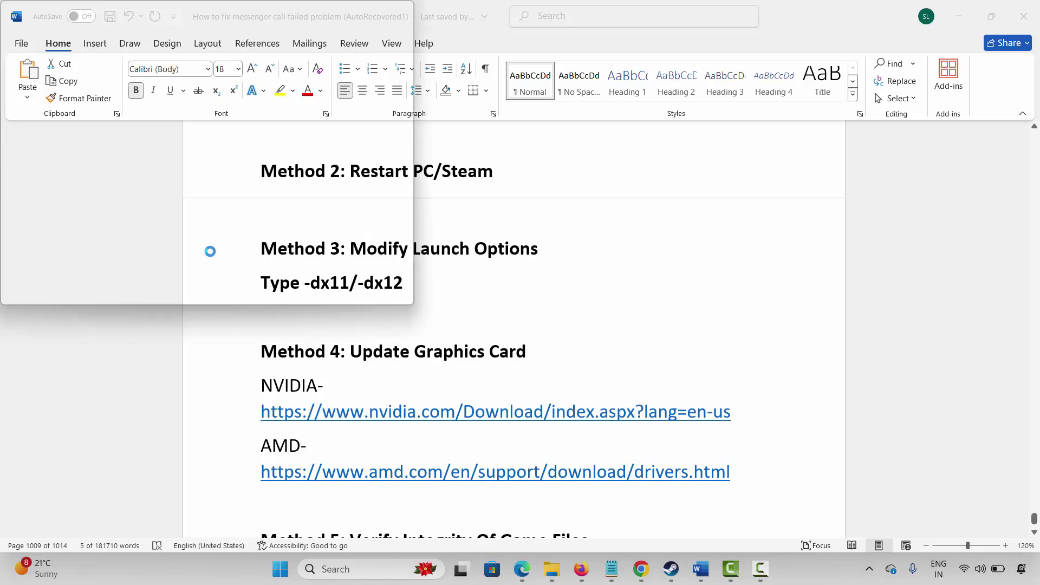
pyautogui.click(76, 191)
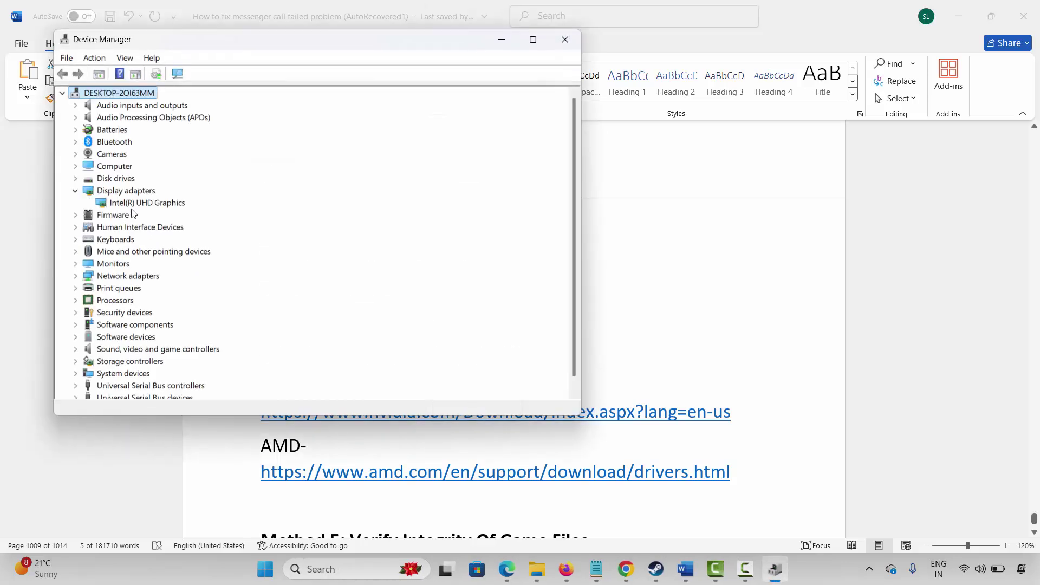
pyautogui.rightClick(141, 205)
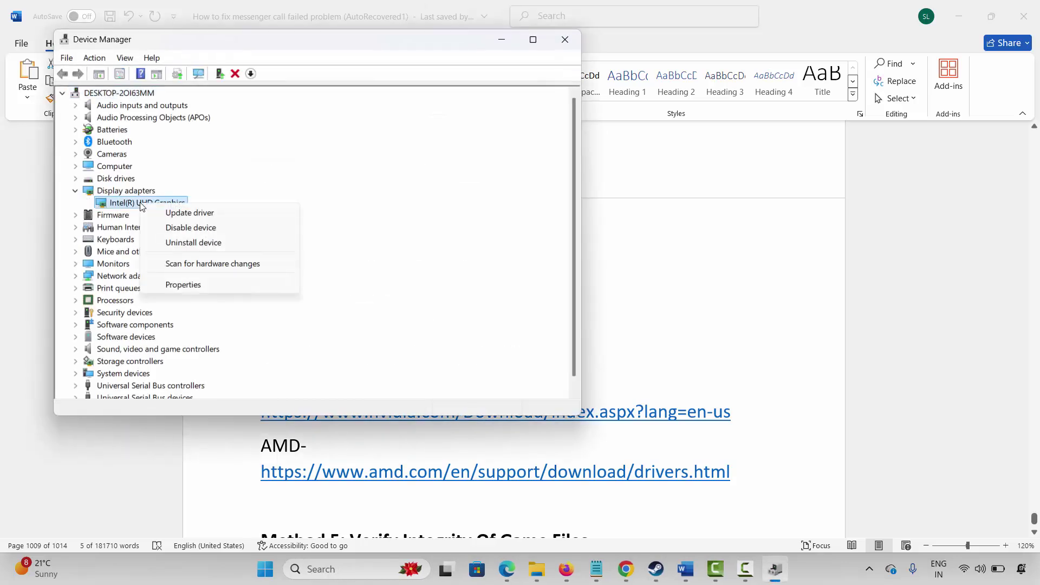
pyautogui.click(171, 215)
pyautogui.click(297, 203)
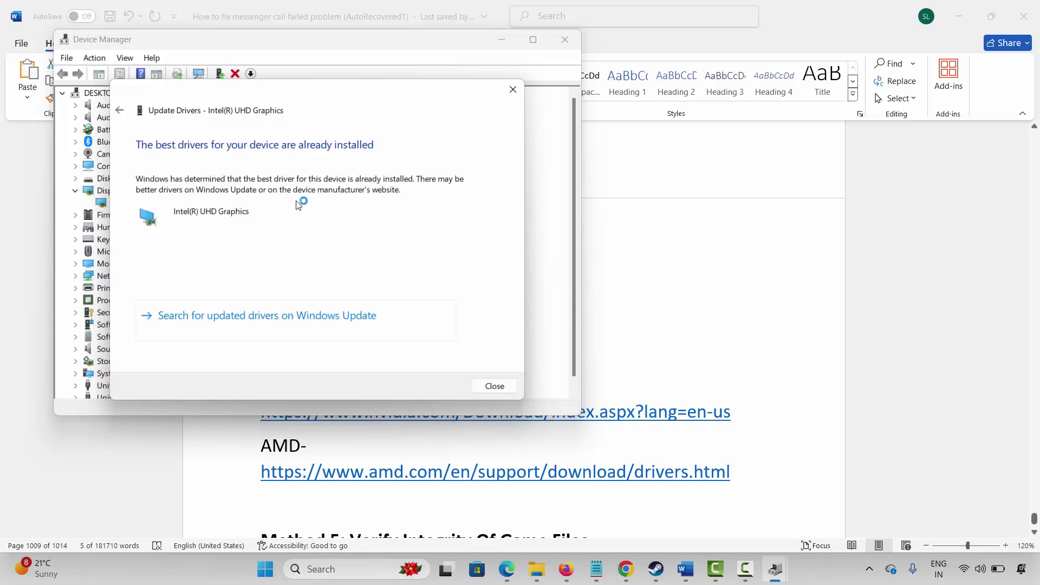
pyautogui.click(513, 89)
pyautogui.click(565, 40)
pyautogui.scroll(-1, 319, 353)
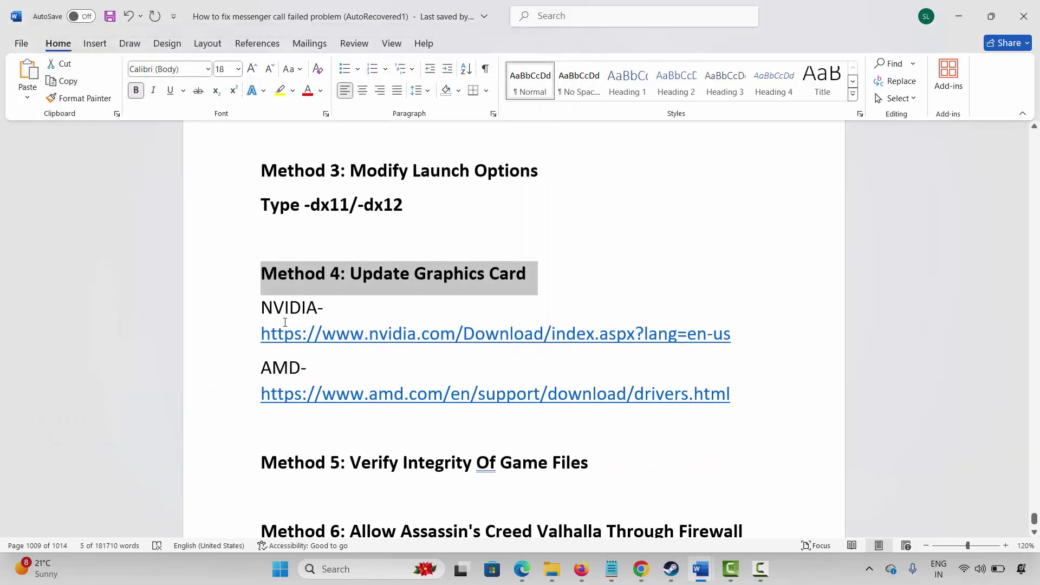
pyautogui.click(285, 307)
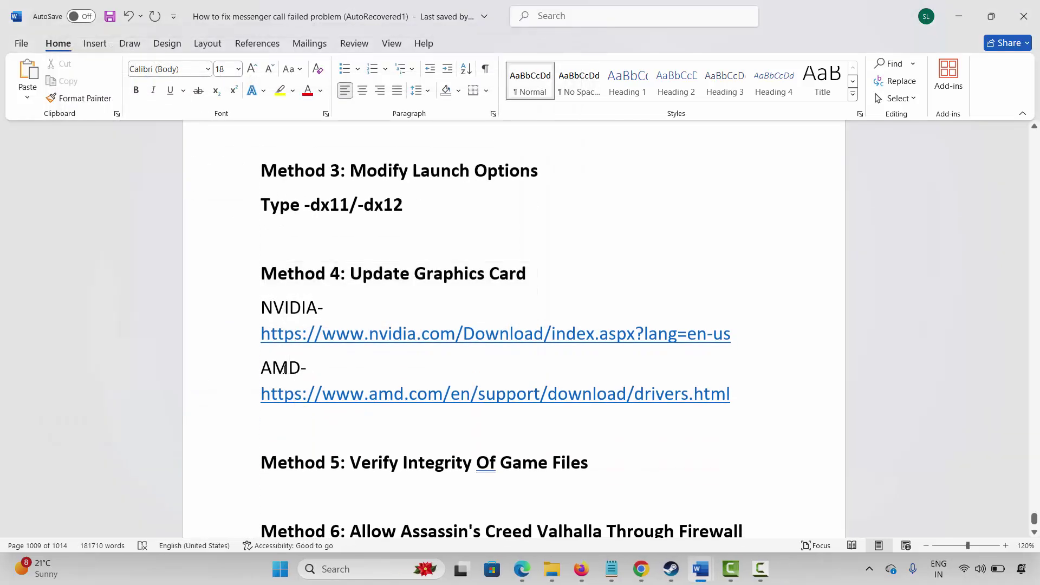
pyautogui.click(234, 349)
pyautogui.click(237, 407)
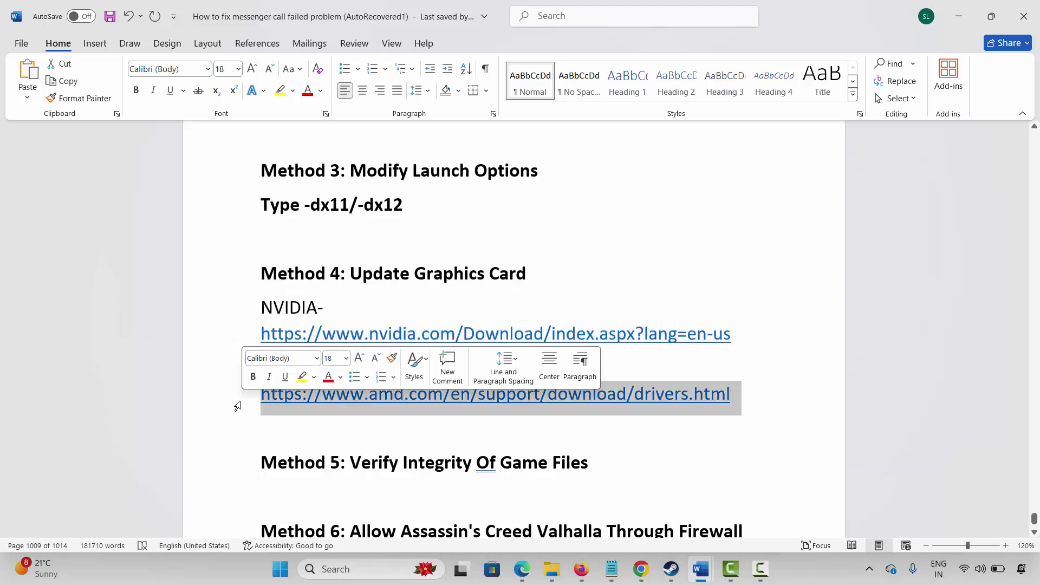
pyautogui.click(274, 432)
pyautogui.scroll(-1, 346, 447)
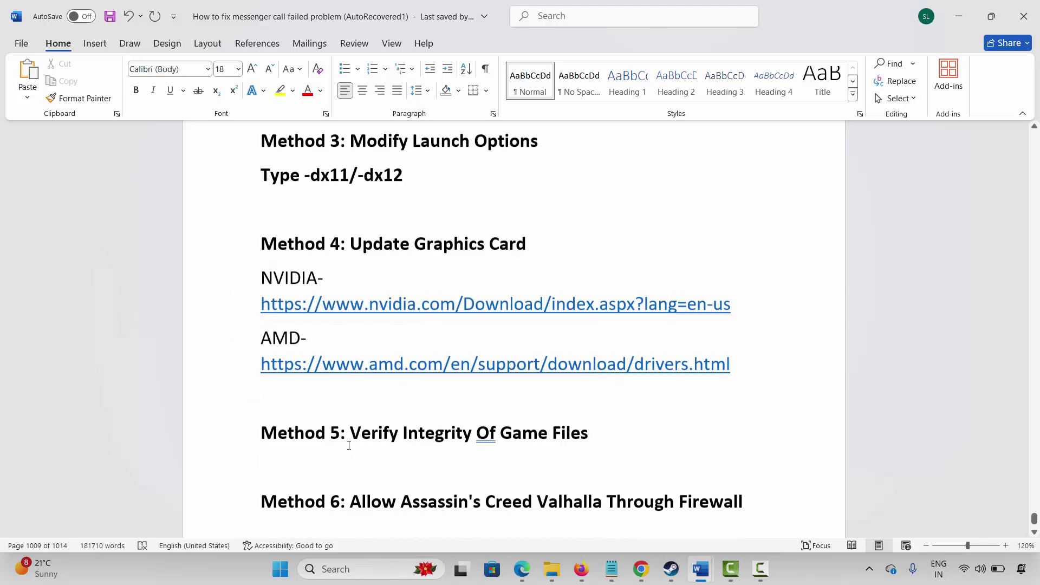
pyautogui.click(226, 402)
pyautogui.click(390, 444)
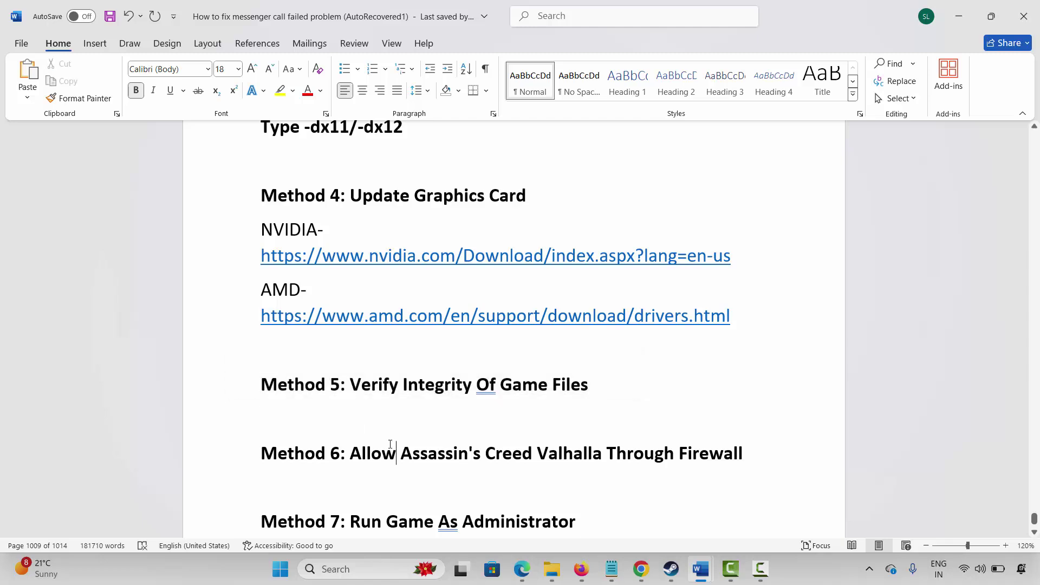
pyautogui.click(670, 569)
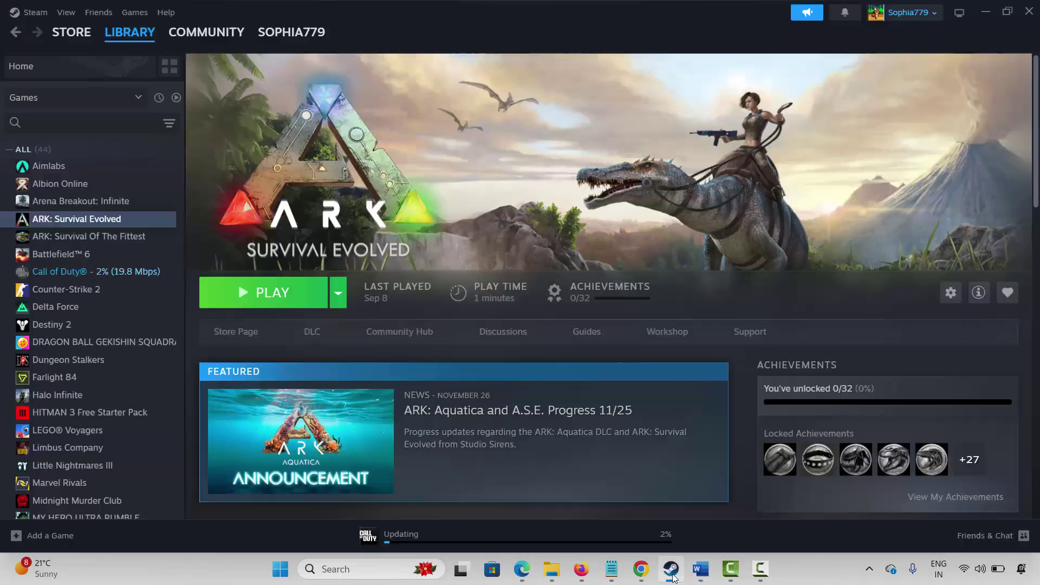
pyautogui.rightClick(69, 223)
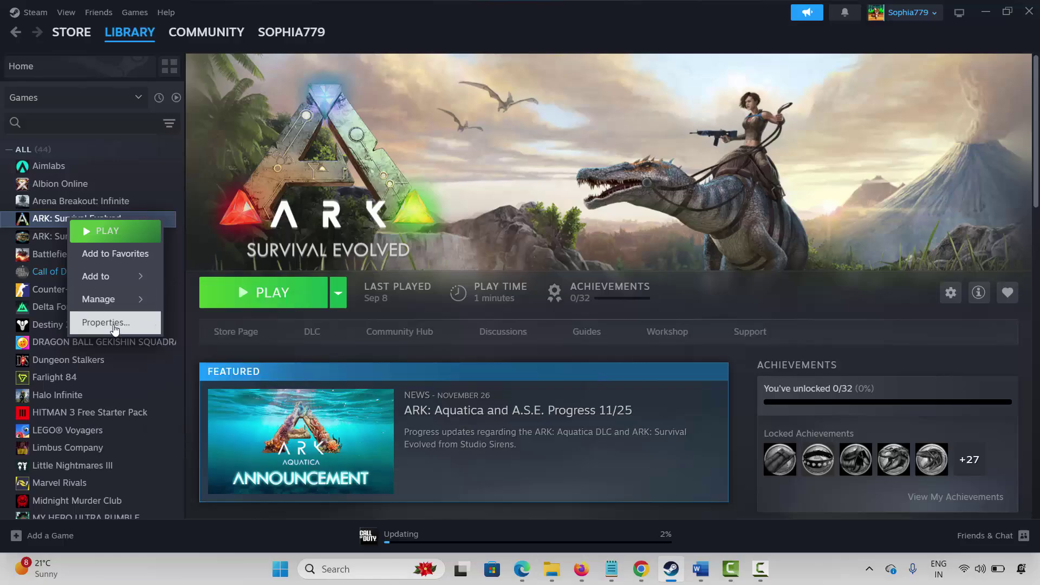
pyautogui.press('Escape')
pyautogui.rightClick(87, 223)
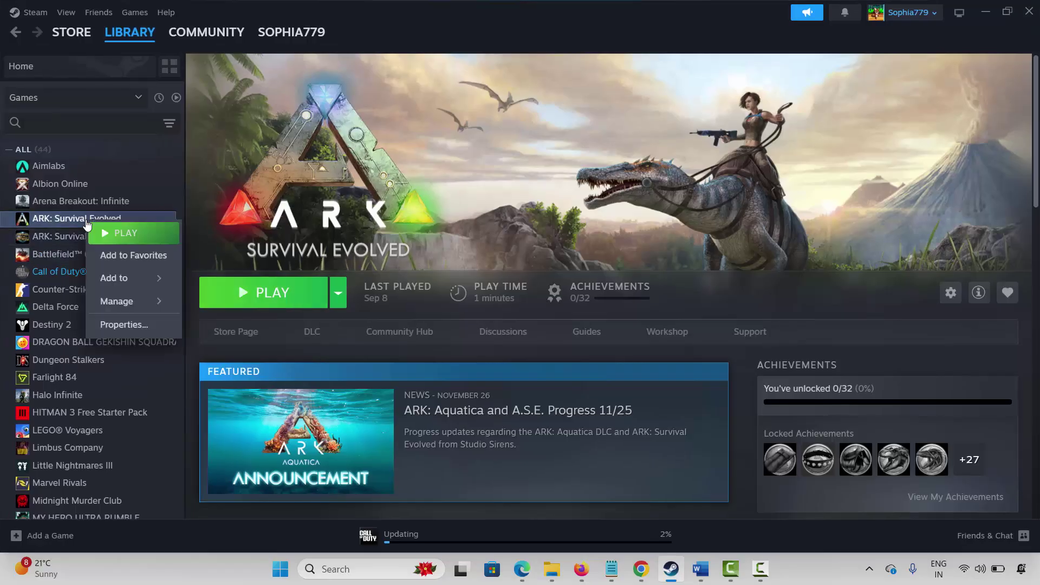
pyautogui.click(135, 324)
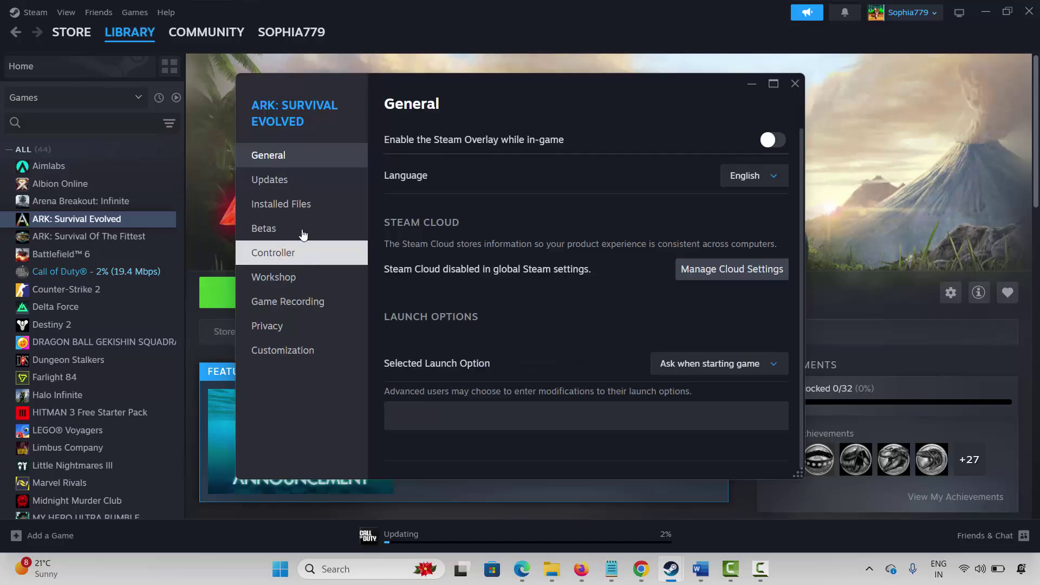
pyautogui.click(299, 216)
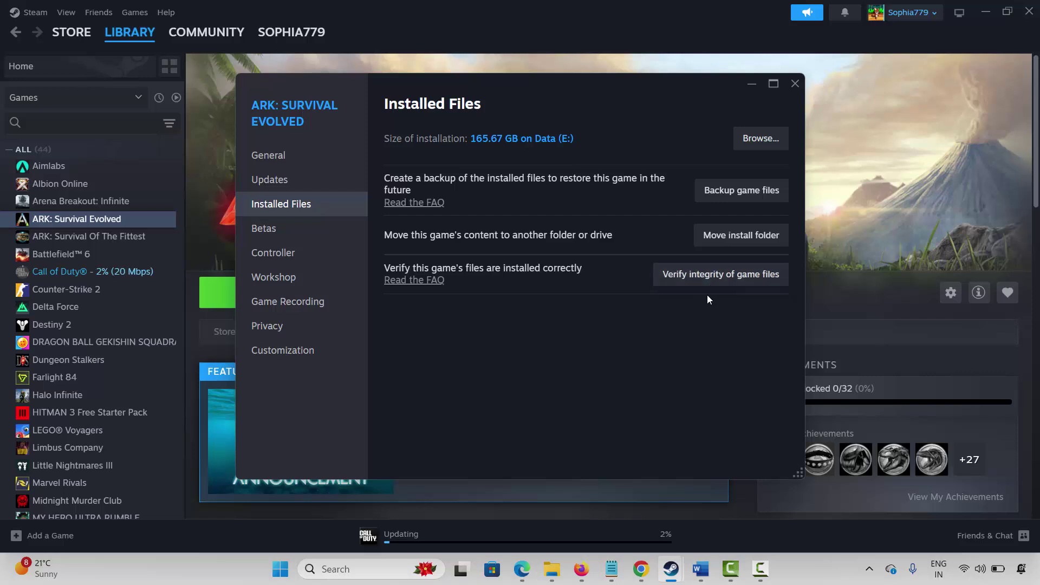
pyautogui.click(795, 84)
pyautogui.click(701, 569)
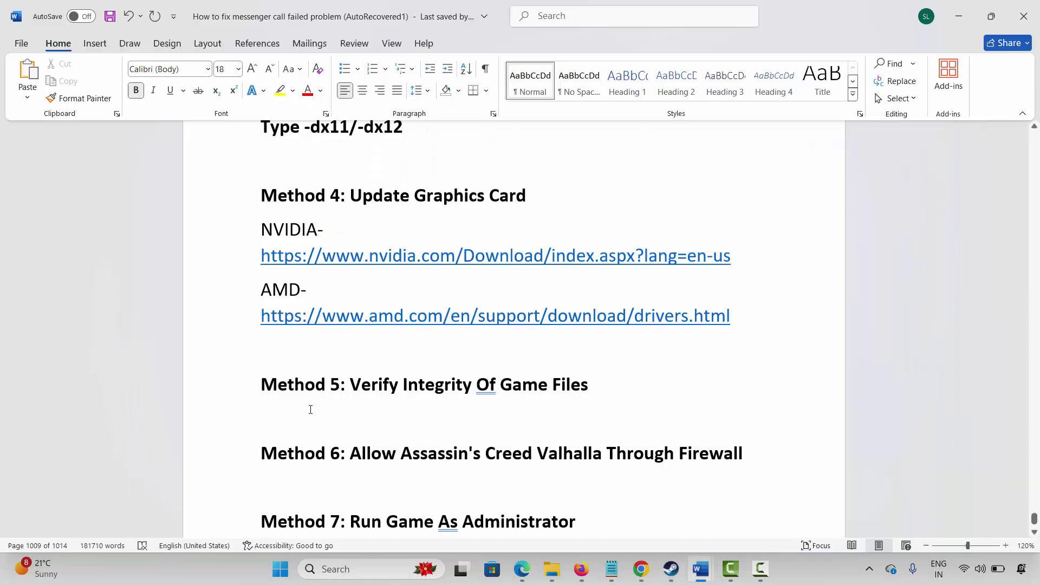
pyautogui.scroll(-1, 262, 414)
pyautogui.click(223, 418)
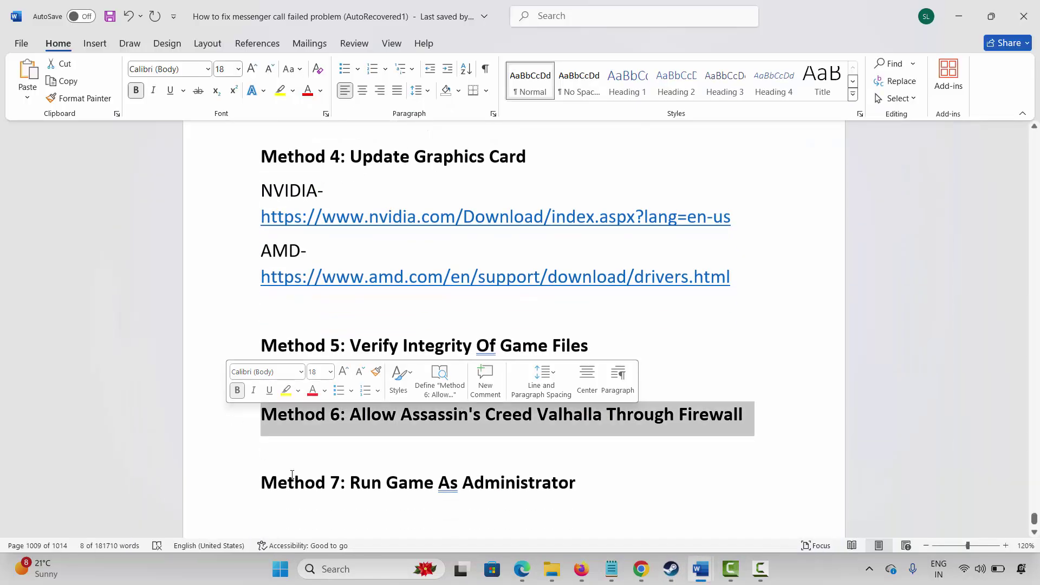
pyautogui.click(358, 574)
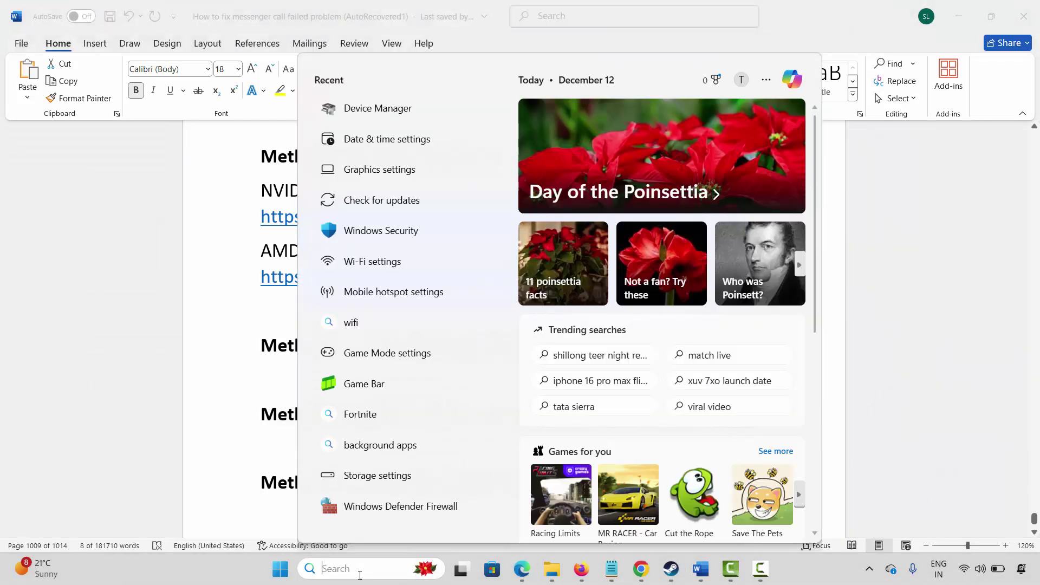
pyautogui.click(381, 233)
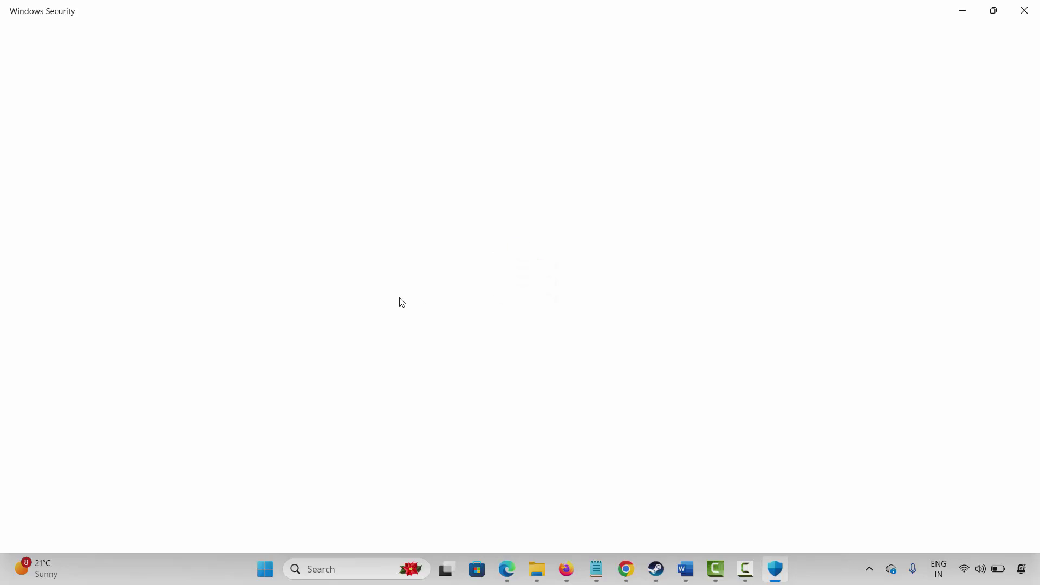
pyautogui.click(609, 231)
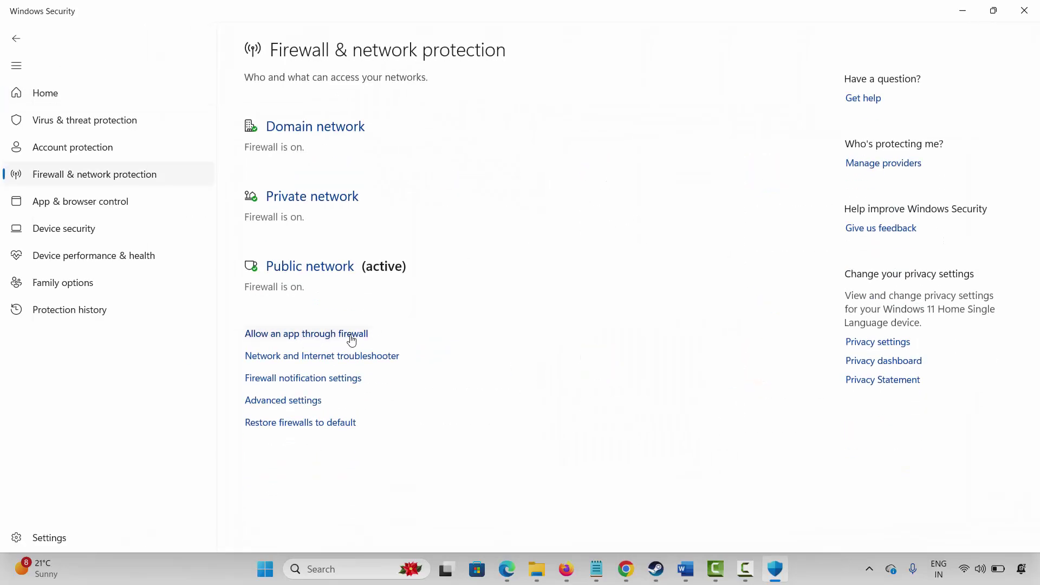
pyautogui.click(352, 339)
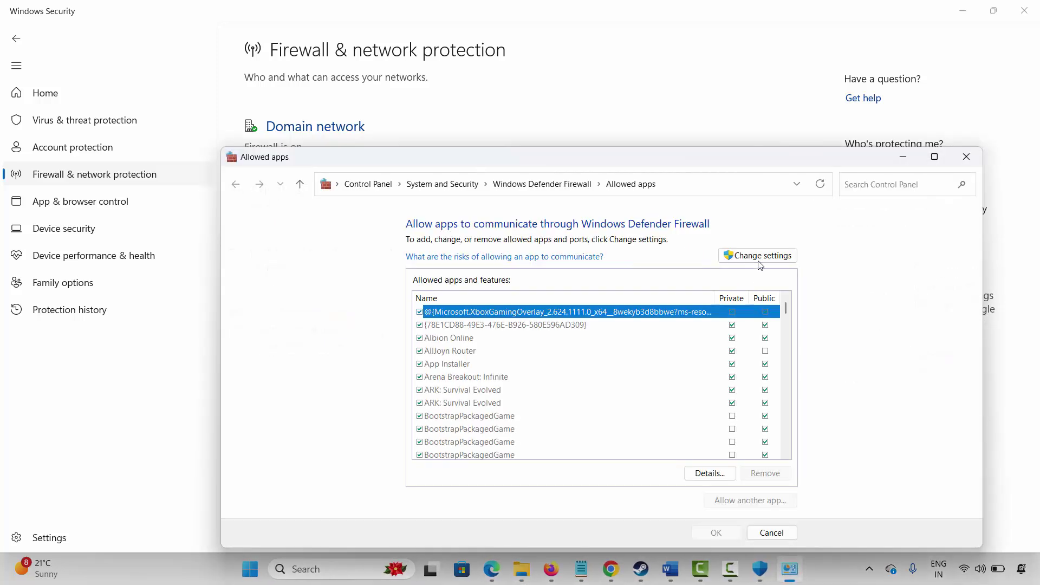
pyautogui.click(759, 259)
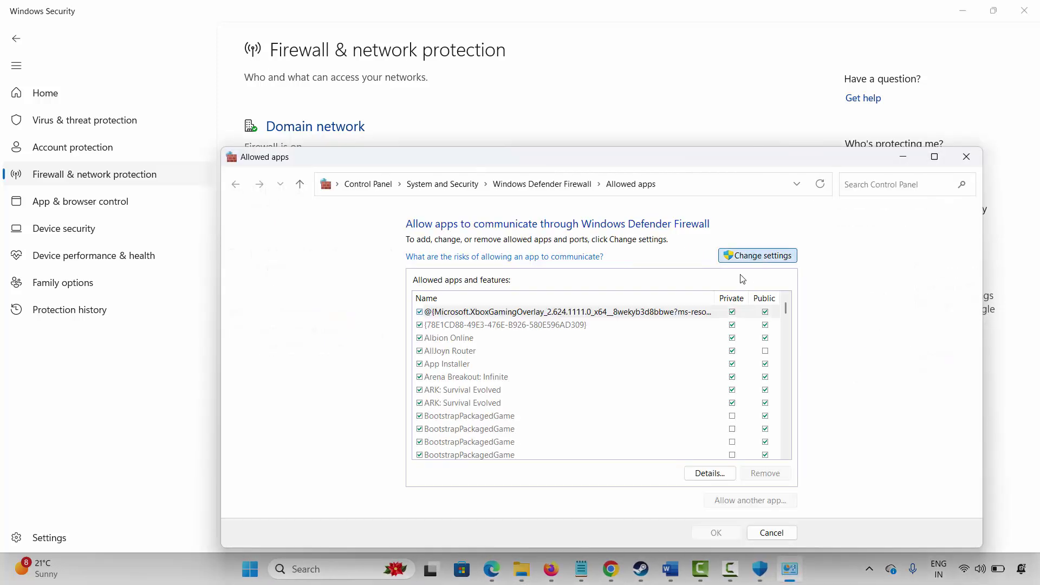
pyautogui.click(499, 390)
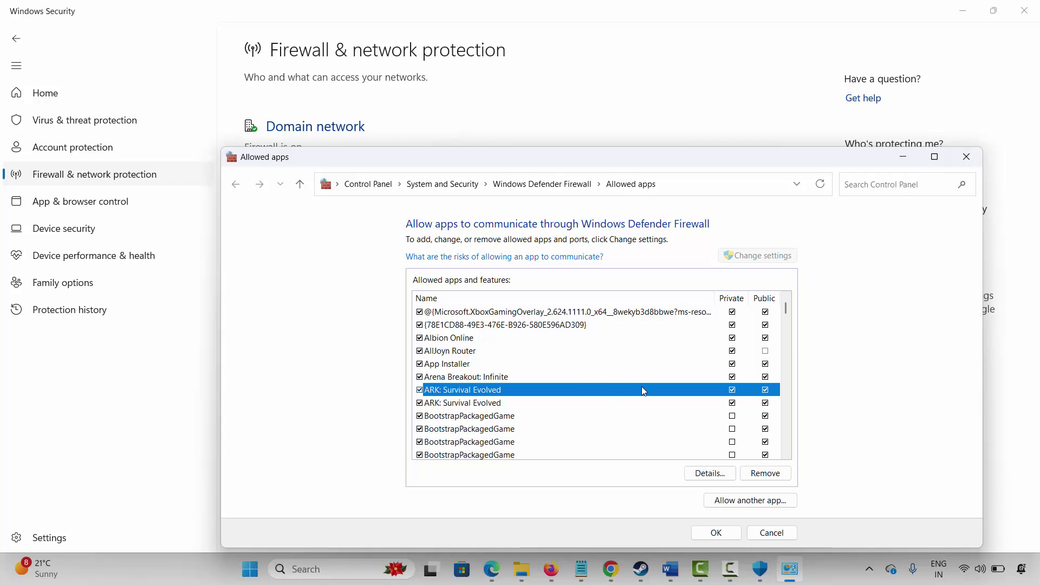
pyautogui.click(751, 500)
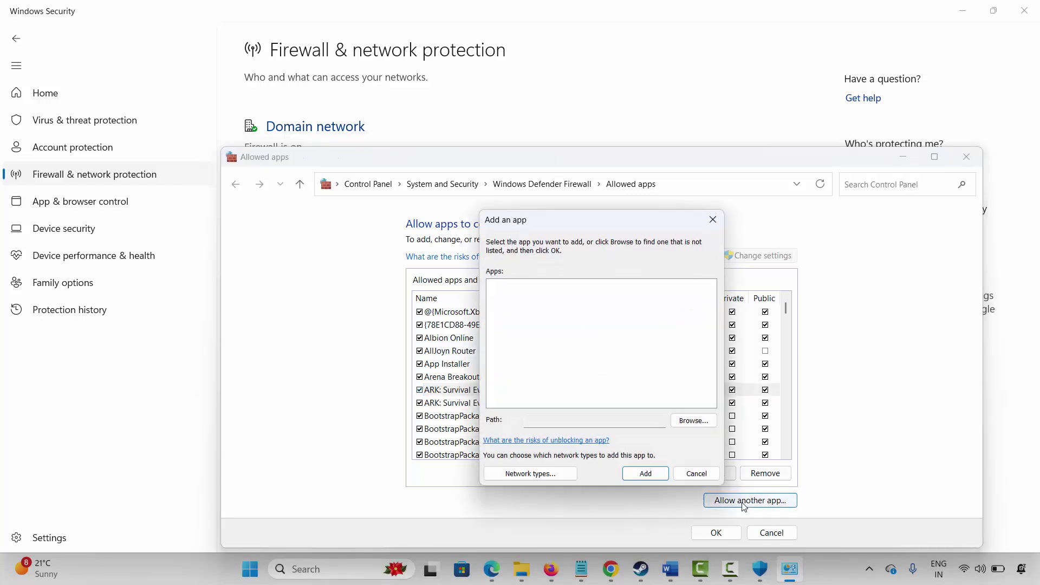
pyautogui.click(695, 422)
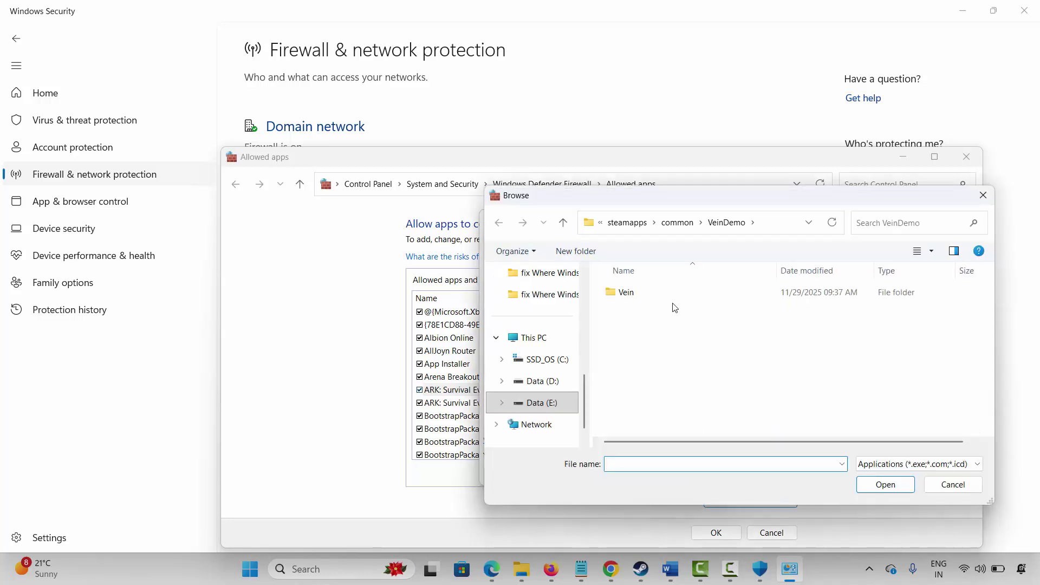
pyautogui.click(676, 228)
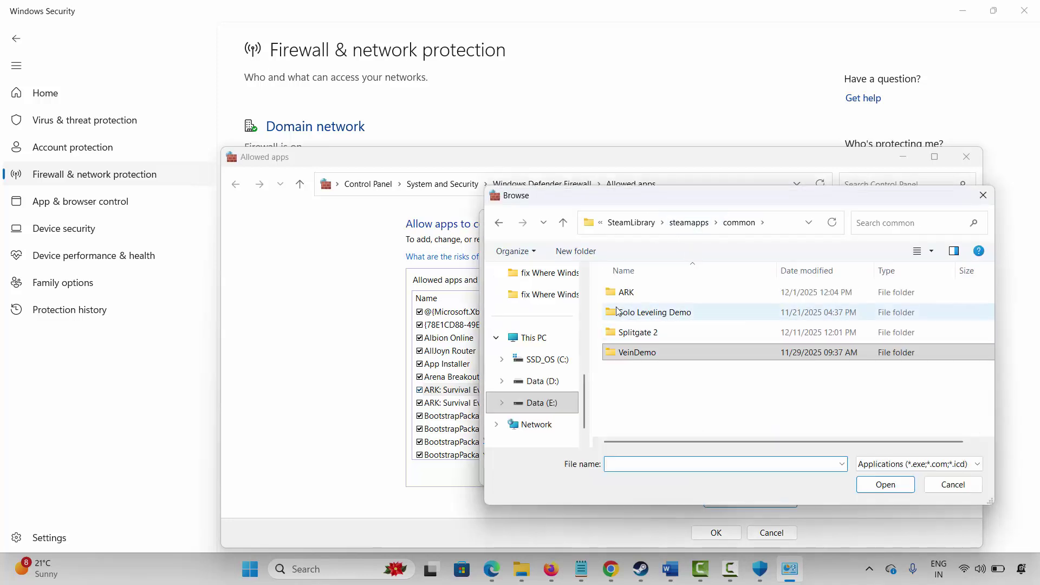
pyautogui.click(953, 484)
pyautogui.click(696, 473)
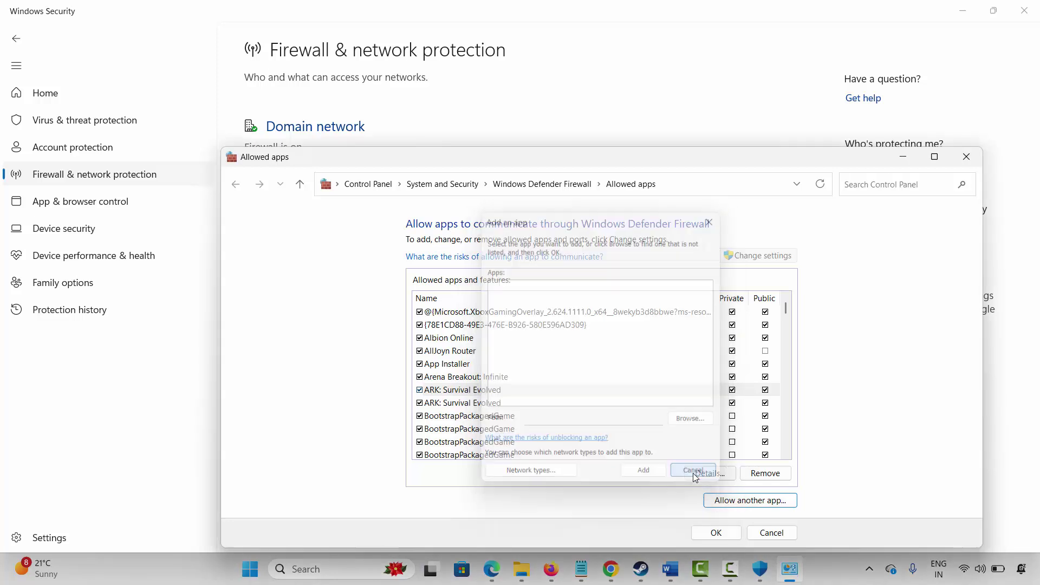
pyautogui.click(476, 392)
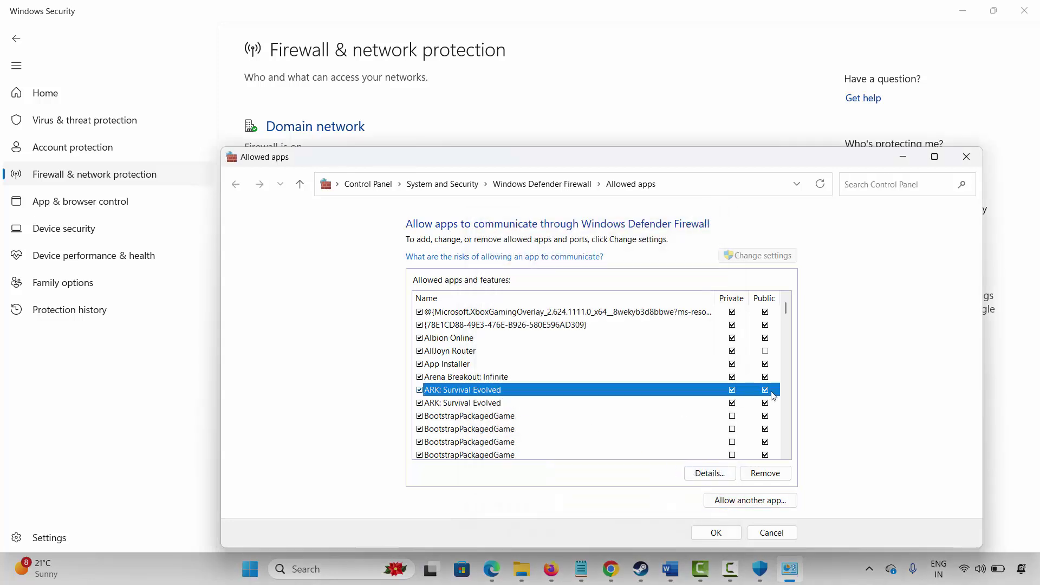
pyautogui.click(966, 157)
pyautogui.click(1024, 11)
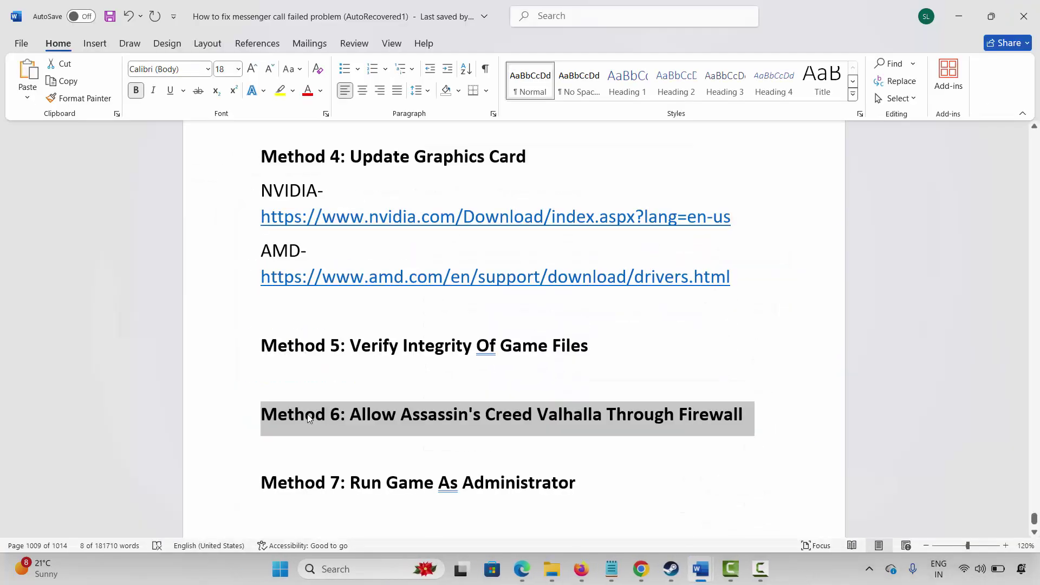
# Scroll the Word guide down to the Method 7 heading.
pyautogui.scroll(-2, 302, 418)
pyautogui.tripleClick(279, 421)
pyautogui.click(278, 436)
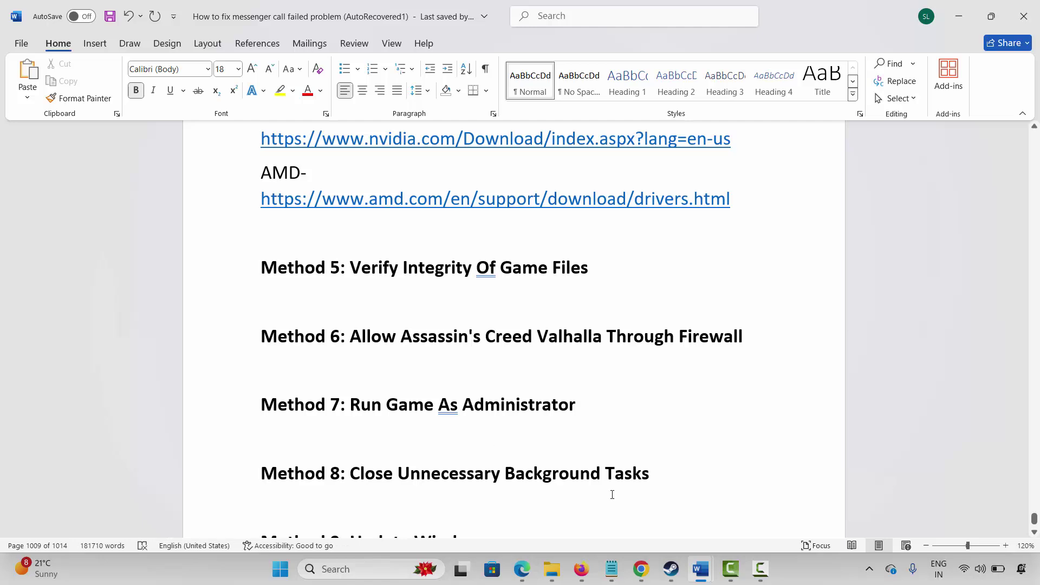
# Open ARK: Survival Evolved's local files from Steam via Manage > Browse local files.
pyautogui.click(671, 569)
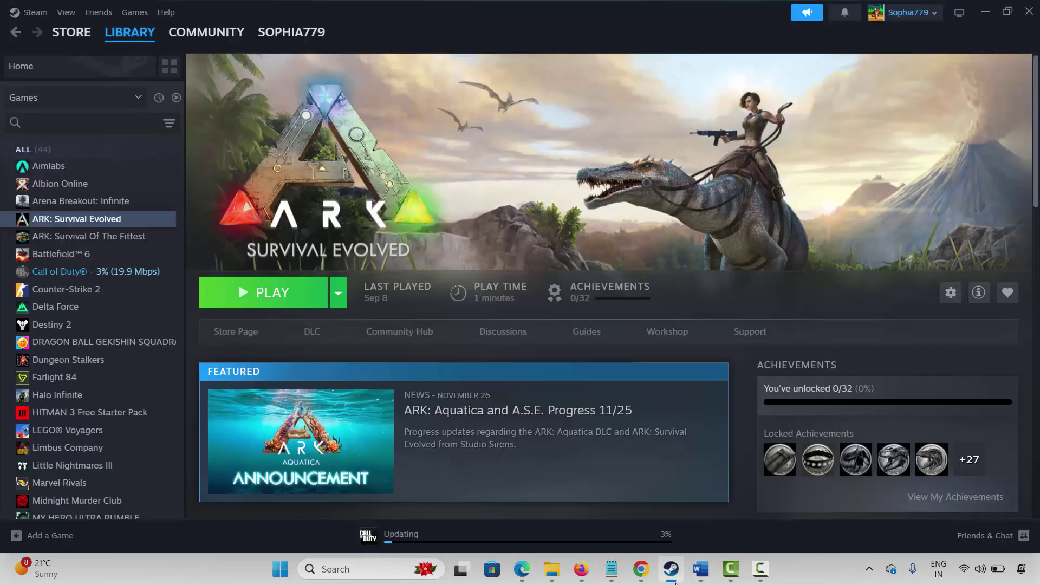
pyautogui.rightClick(69, 219)
pyautogui.moveTo(130, 308)
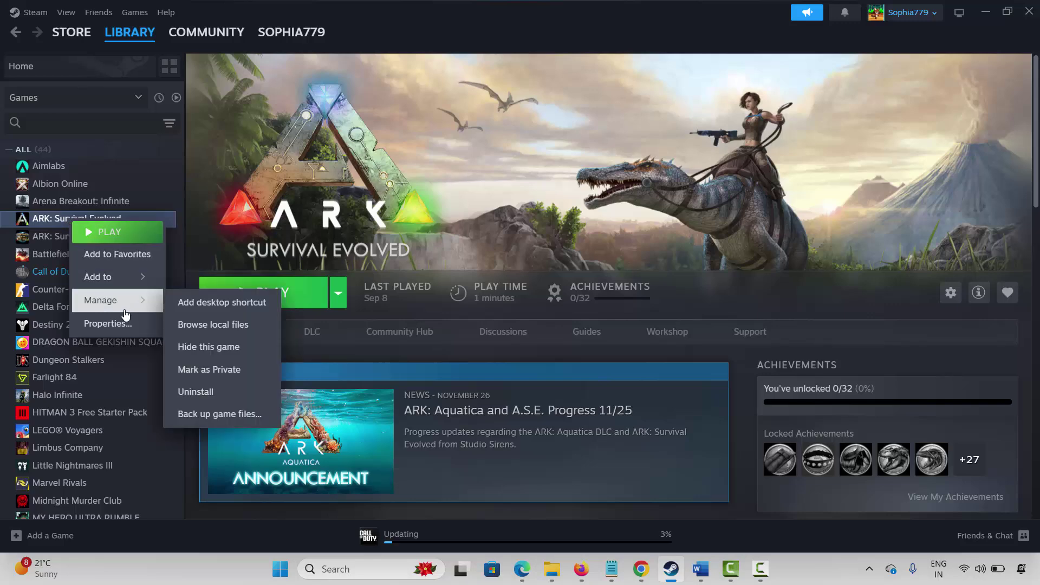
pyautogui.click(228, 327)
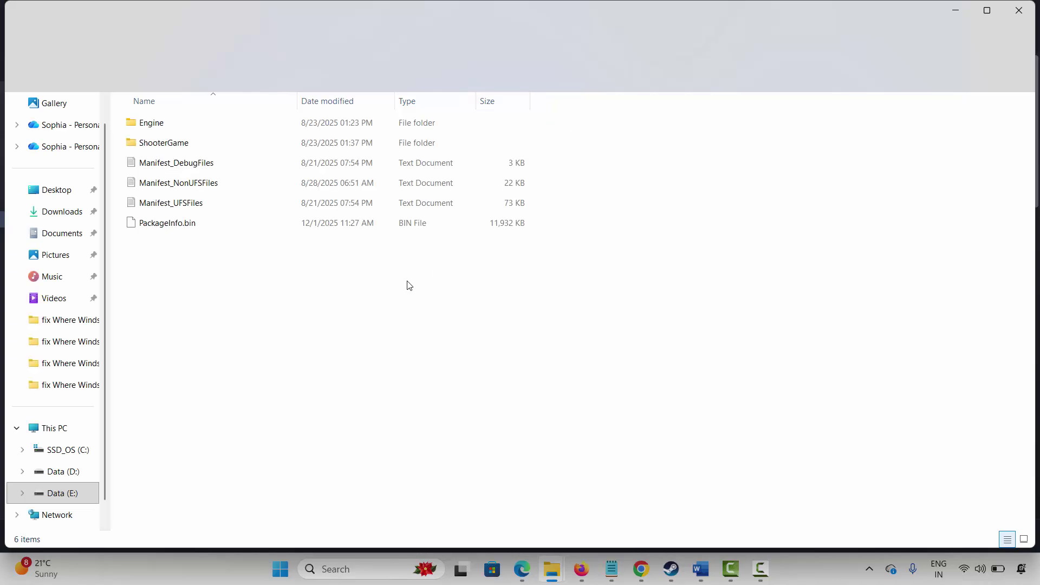
# Open the ShooterGame > Binaries > Win64 folder in File Explorer.
pyautogui.doubleClick(168, 143)
pyautogui.doubleClick(160, 124)
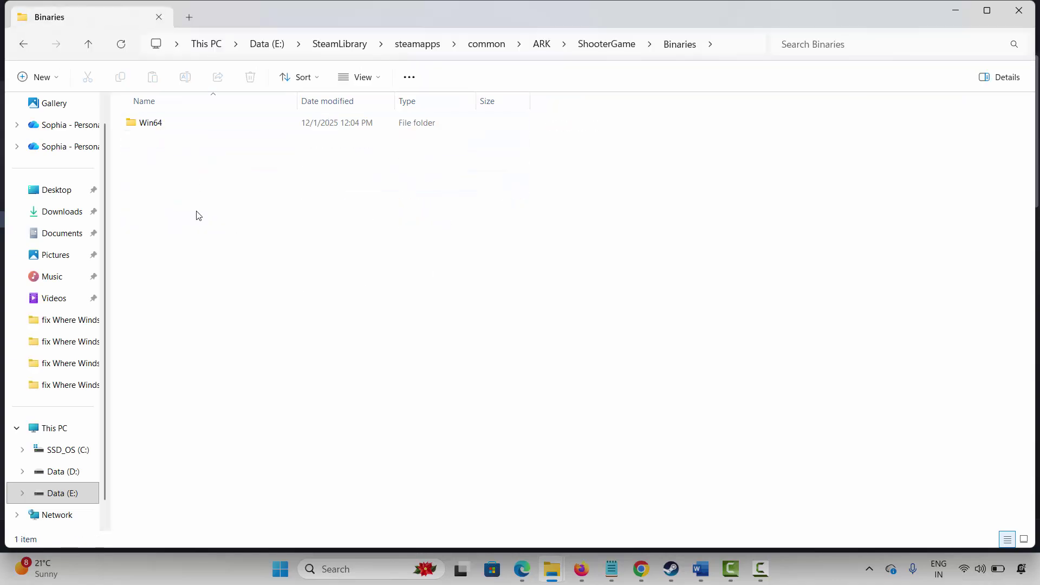
pyautogui.click(157, 123)
pyautogui.doubleClick(157, 124)
pyautogui.scroll(-12, 227, 319)
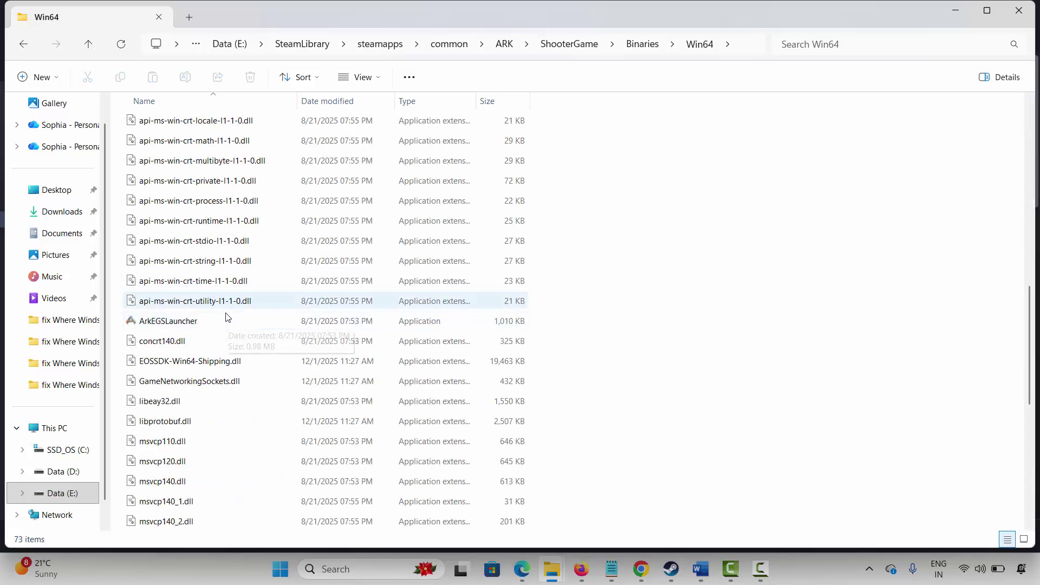
pyautogui.scroll(1, 225, 321)
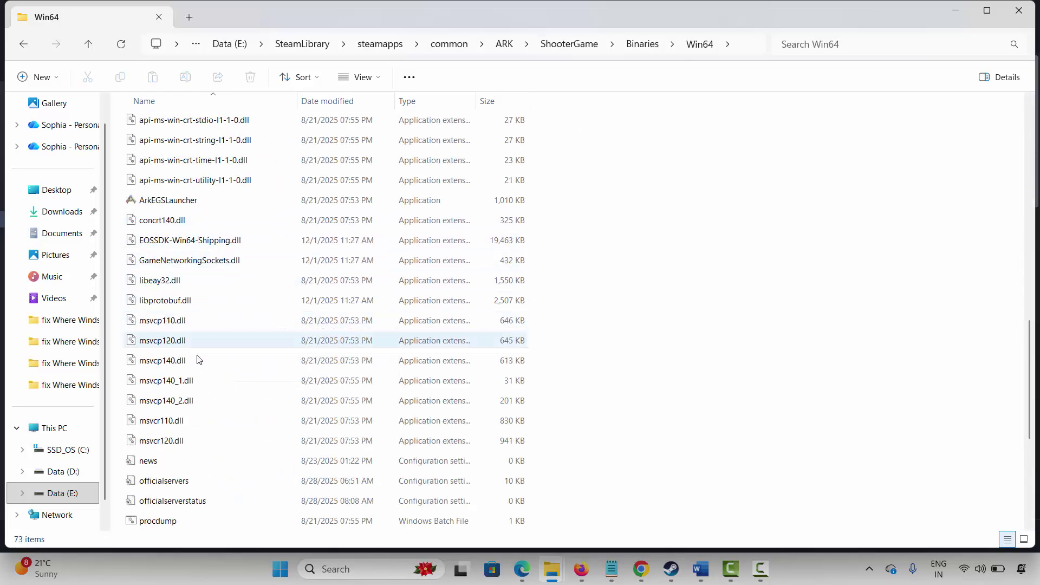
# Make ArkEGSLauncher run as administrator in Windows 8 compatibility mode and apply.
pyautogui.click(172, 201)
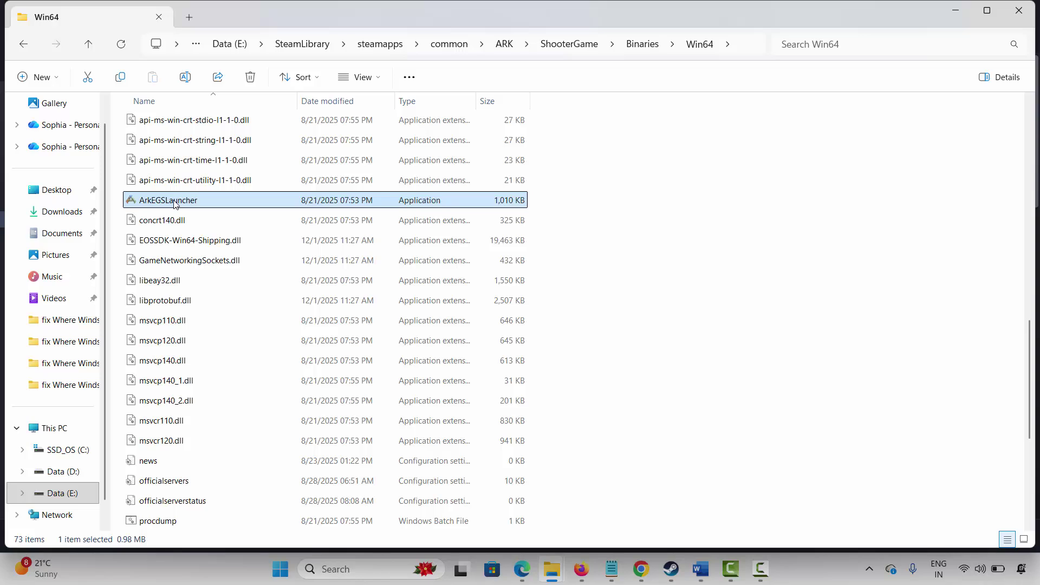
pyautogui.rightClick(174, 202)
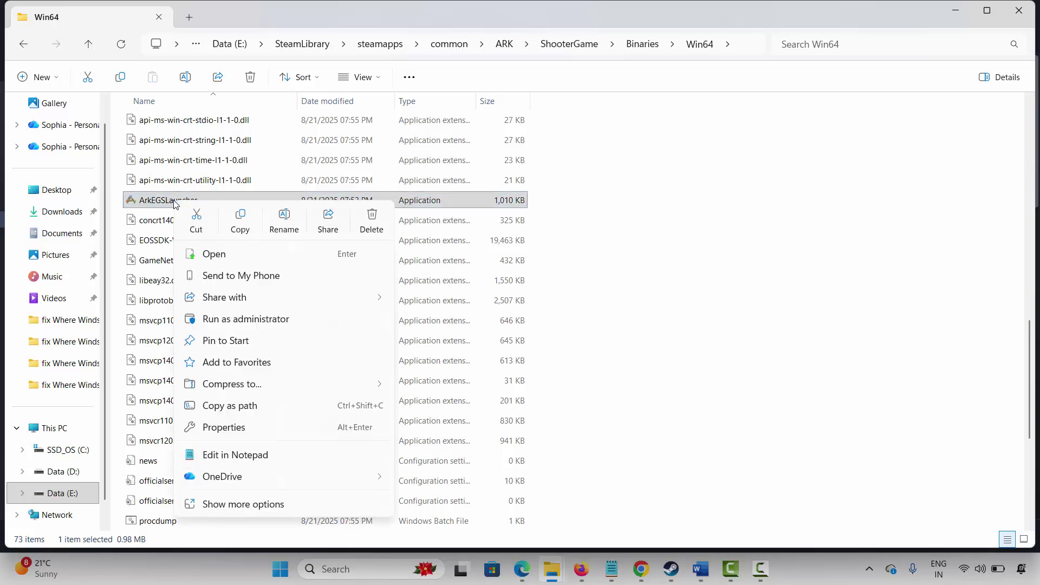
pyautogui.click(226, 427)
pyautogui.click(273, 214)
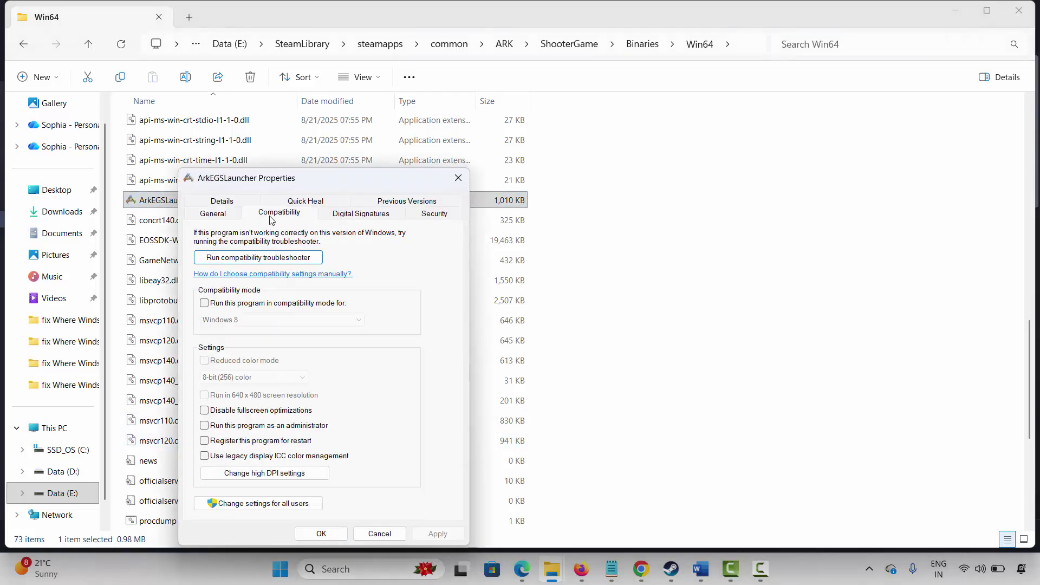
pyautogui.click(204, 426)
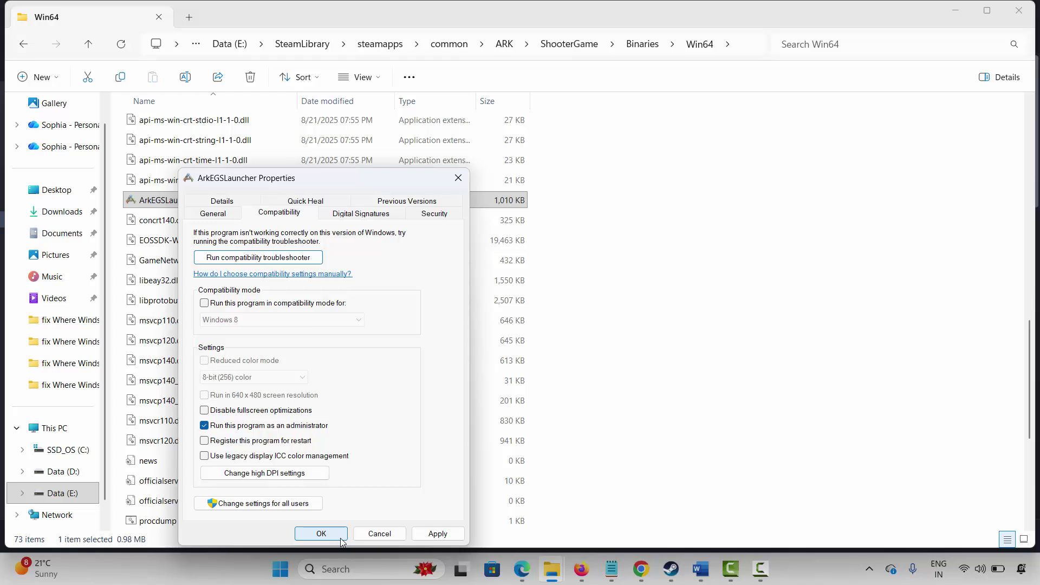
pyautogui.click(204, 303)
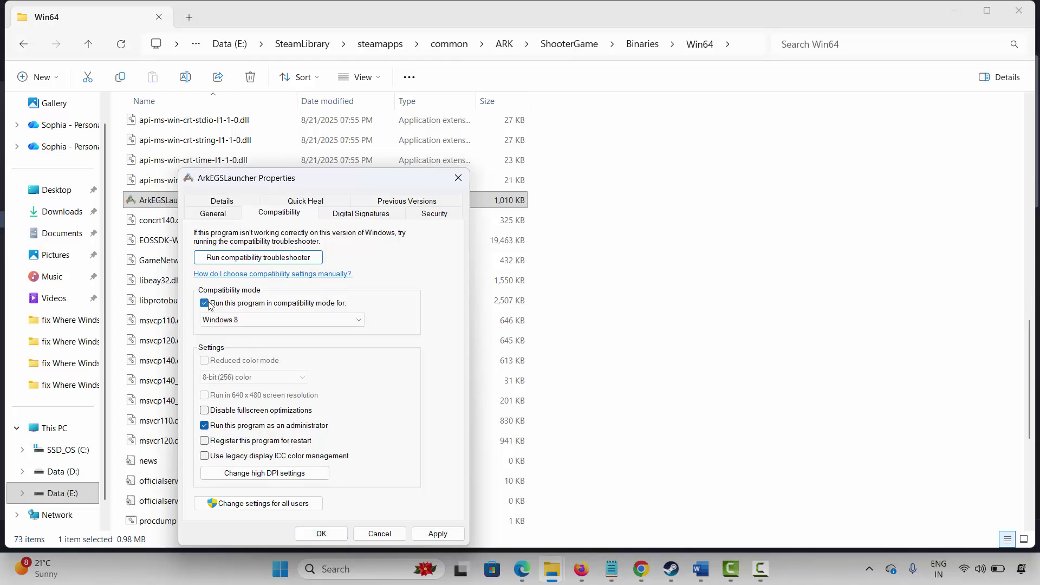
pyautogui.click(362, 323)
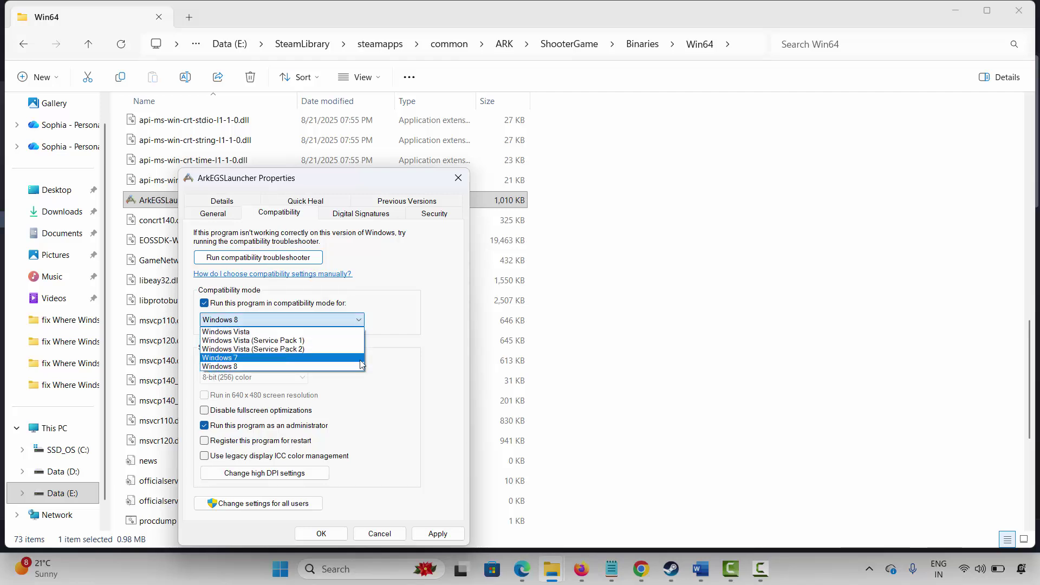
pyautogui.click(360, 367)
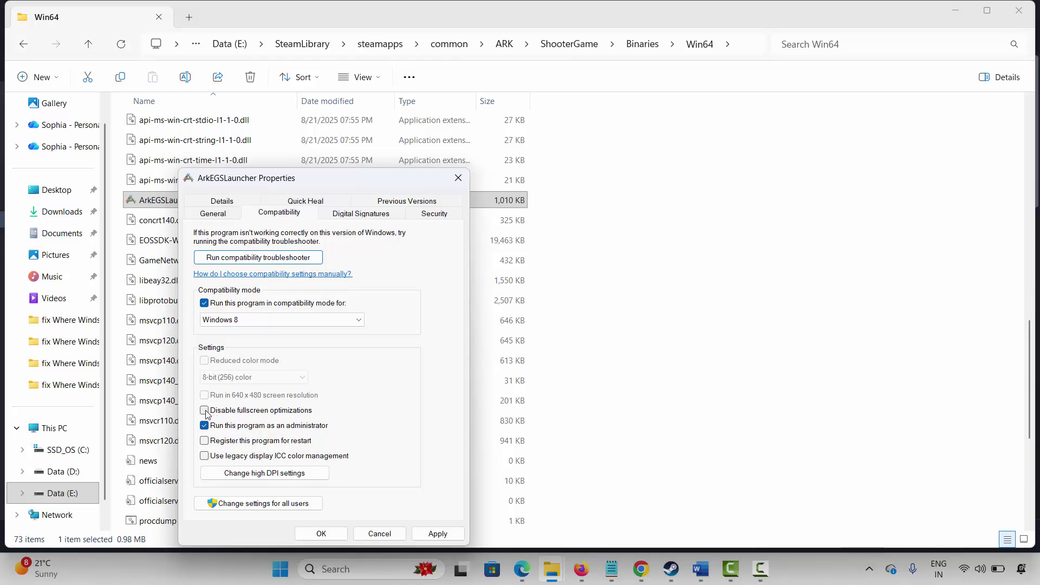
pyautogui.click(438, 534)
# Revert ArkEGSLauncher's compatibility mode, fullscreen optimizations and administrator options, and apply.
pyautogui.click(204, 303)
pyautogui.click(209, 413)
pyautogui.click(209, 427)
pyautogui.click(434, 534)
# Close the launcher's Properties and File Explorer, and select Word's Method 8 heading.
pyautogui.click(459, 178)
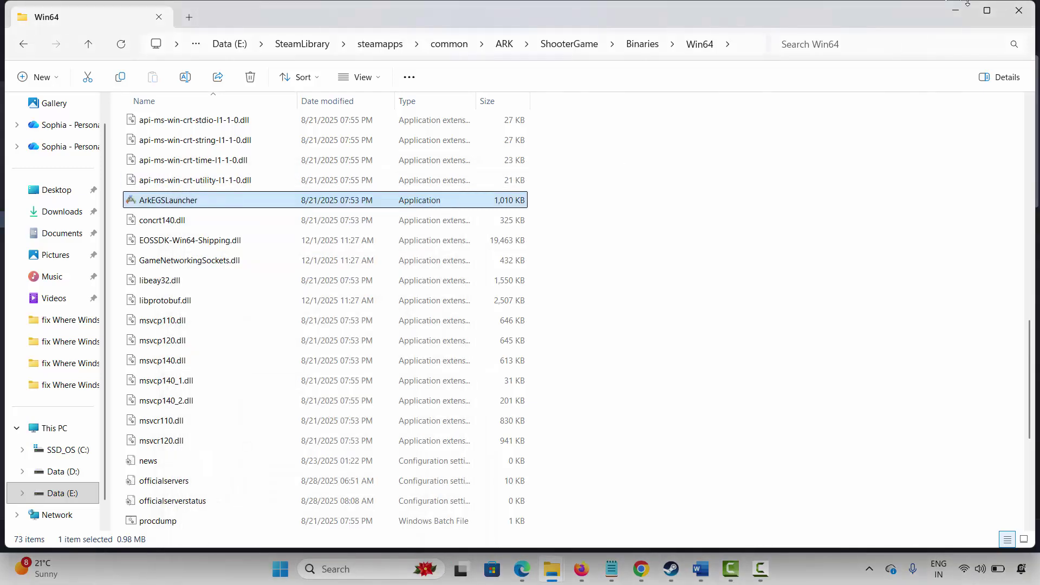
pyautogui.click(1018, 10)
pyautogui.hotkey('alt', 'Tab')
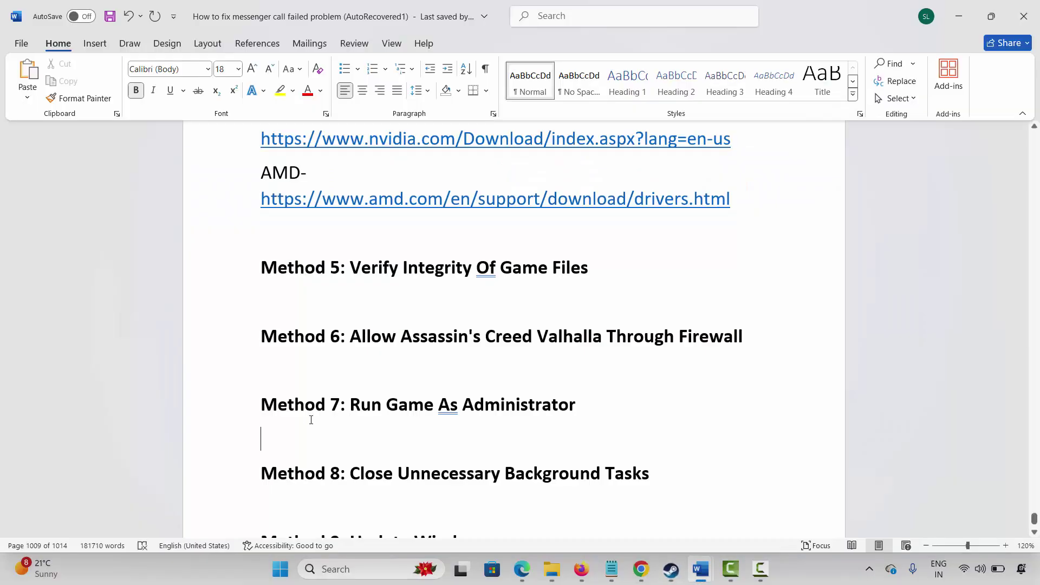
pyautogui.scroll(-2, 299, 421)
pyautogui.click(227, 440)
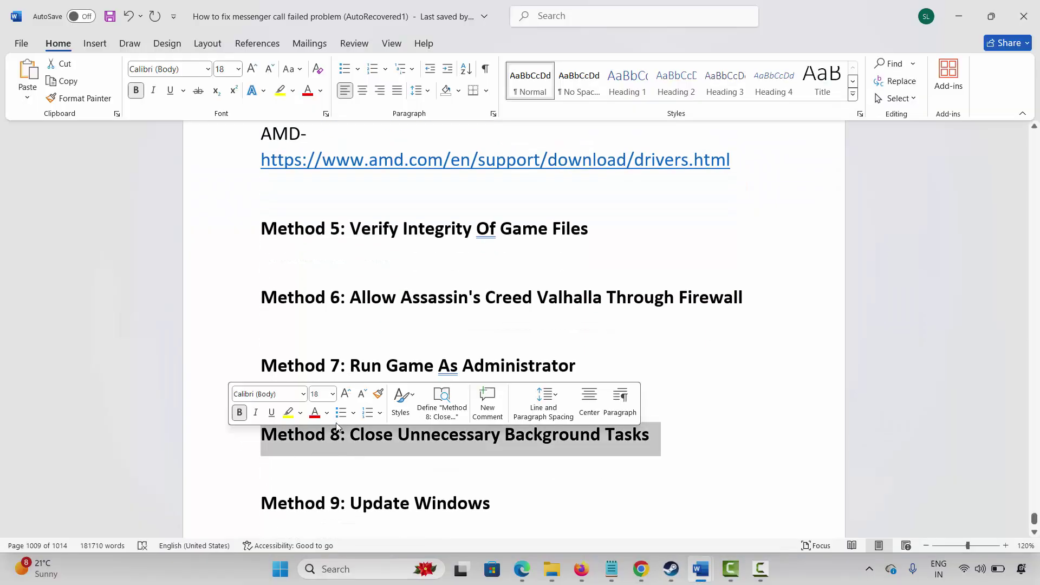
# Review background processes in Task Manager, including EpicGamesLauncher, then close it.
pyautogui.click(338, 569)
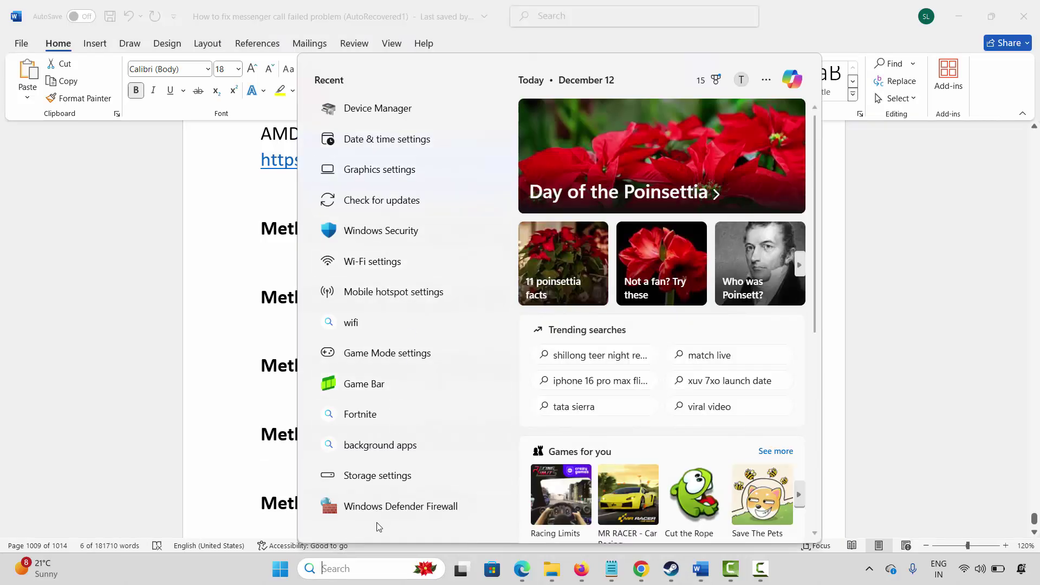
pyautogui.write('task')
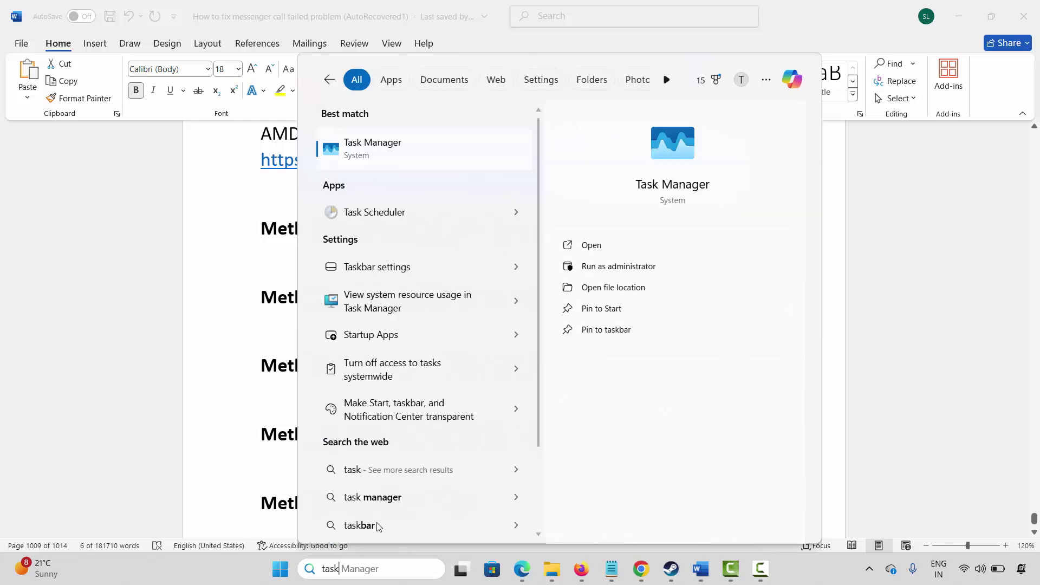
pyautogui.click(376, 147)
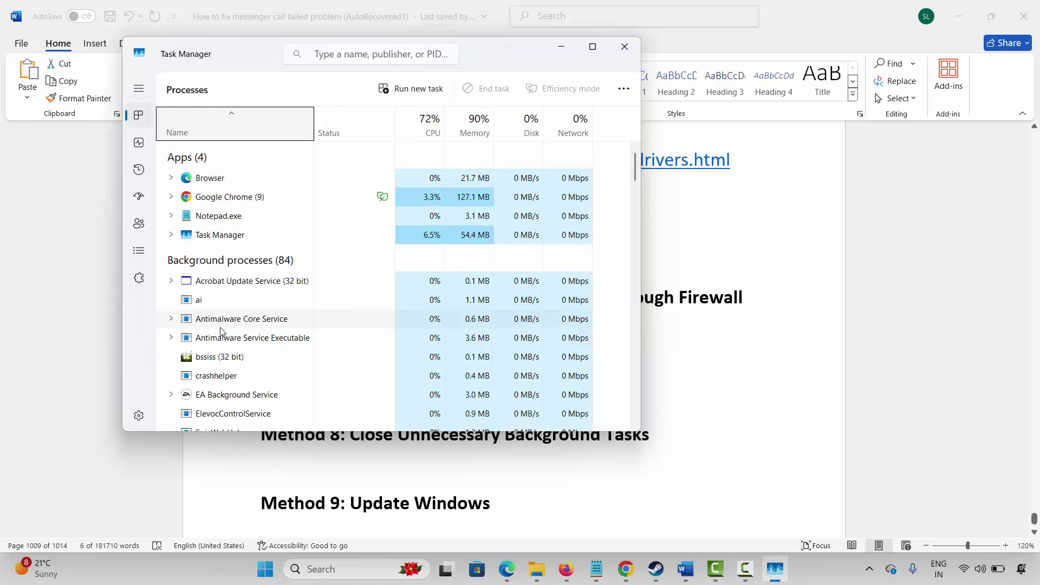
pyautogui.scroll(-1, 224, 330)
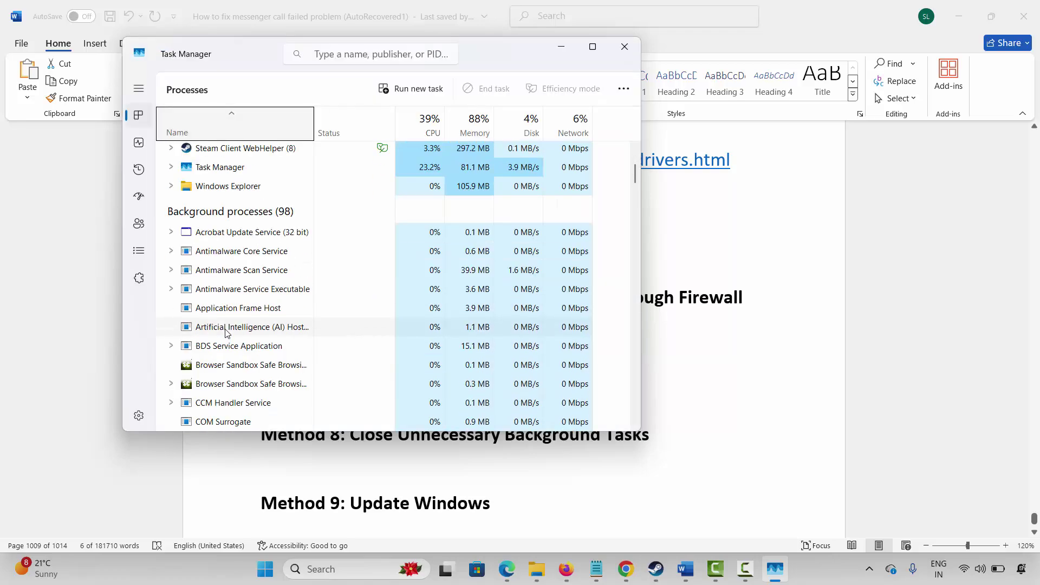
pyautogui.scroll(-2, 226, 332)
pyautogui.scroll(-1, 227, 334)
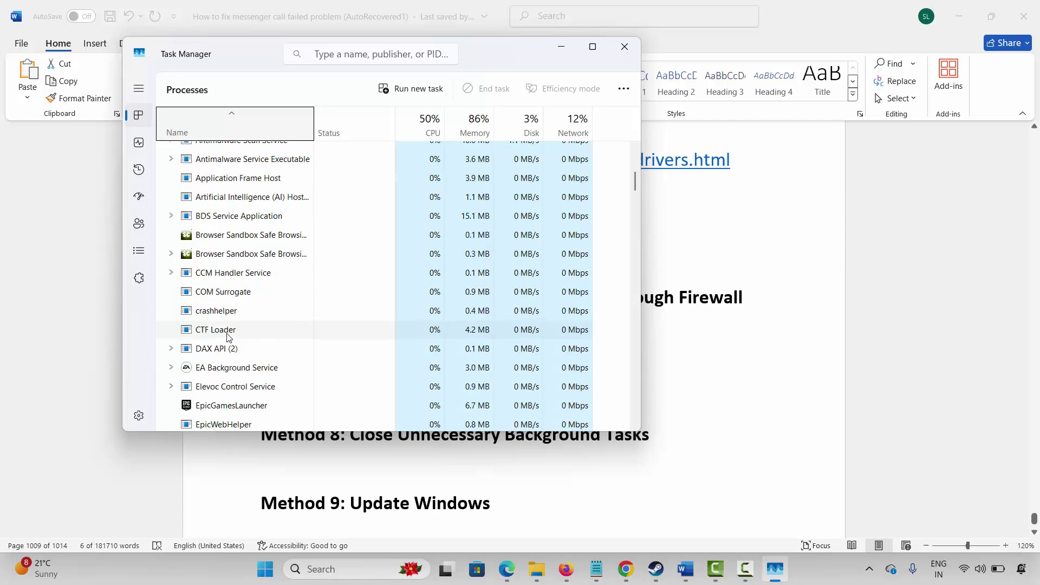
pyautogui.scroll(-3, 228, 339)
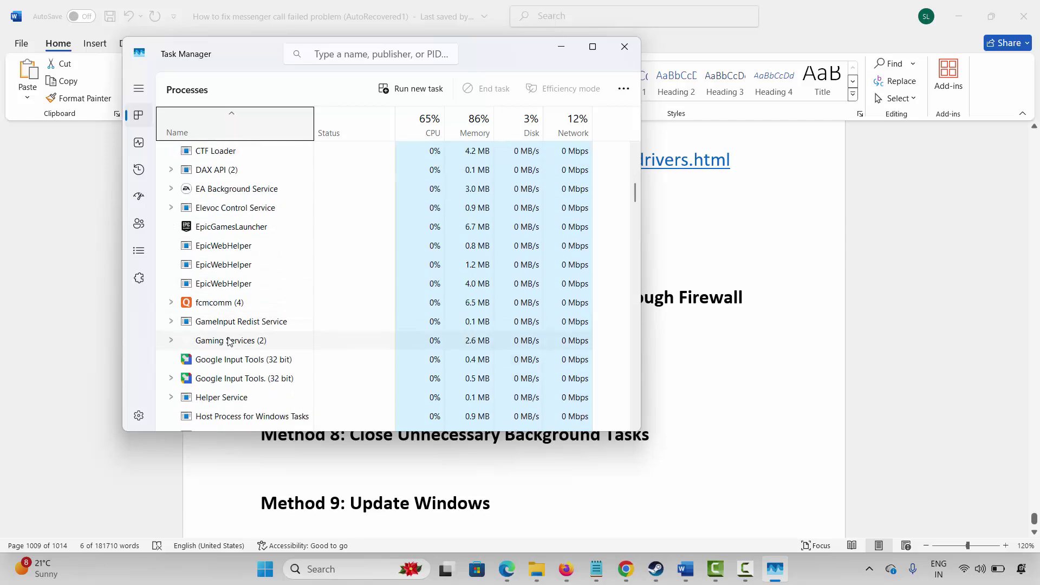
pyautogui.click(226, 229)
pyautogui.rightClick(225, 230)
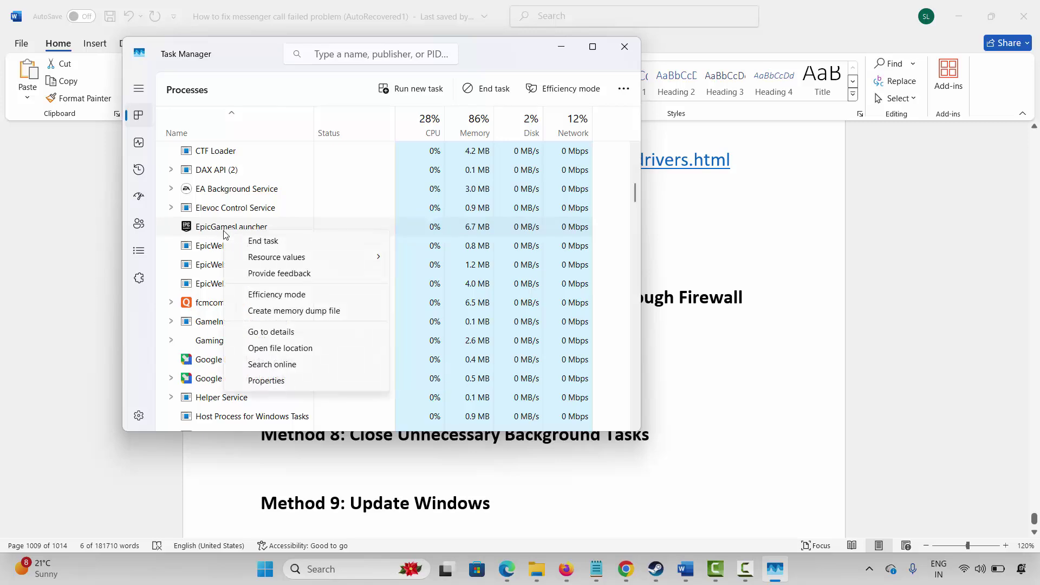
pyautogui.click(625, 46)
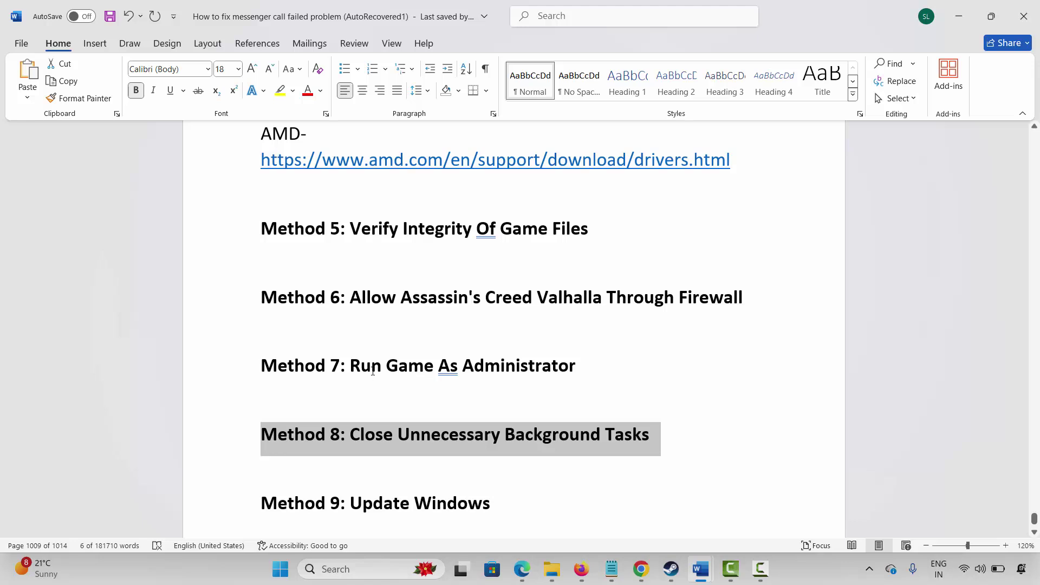
# Move to Method 9 in Word, then launch Check for updates from Windows search.
pyautogui.scroll(-2, 370, 371)
pyautogui.click(228, 428)
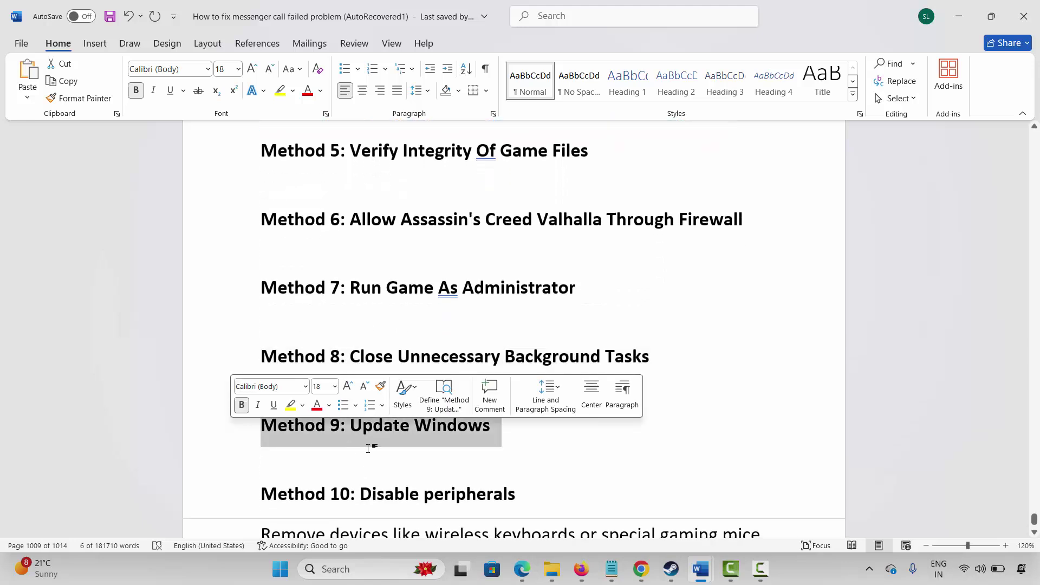
pyautogui.click(350, 466)
pyautogui.click(359, 569)
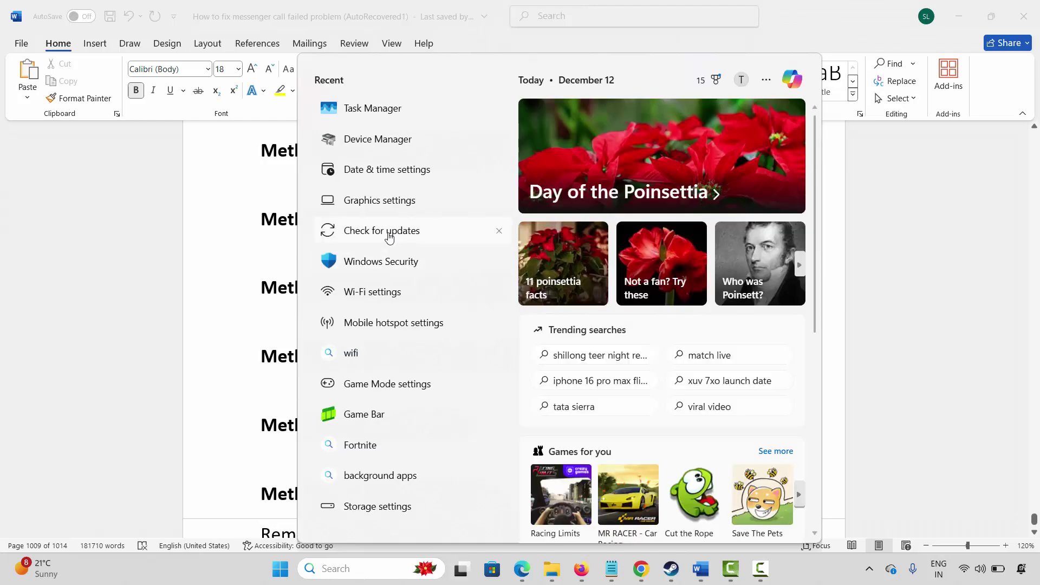
pyautogui.click(411, 267)
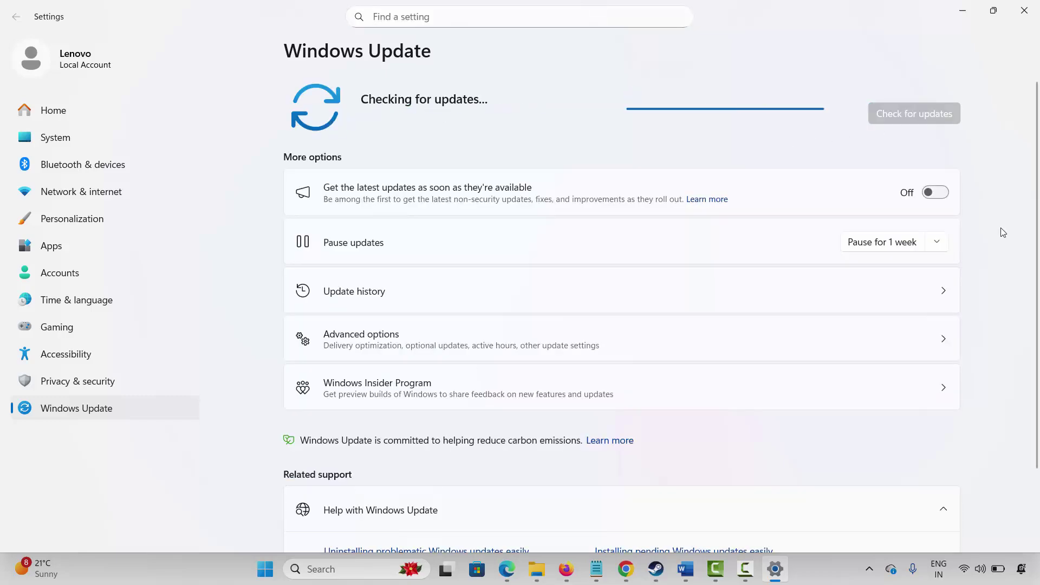
pyautogui.click(1022, 13)
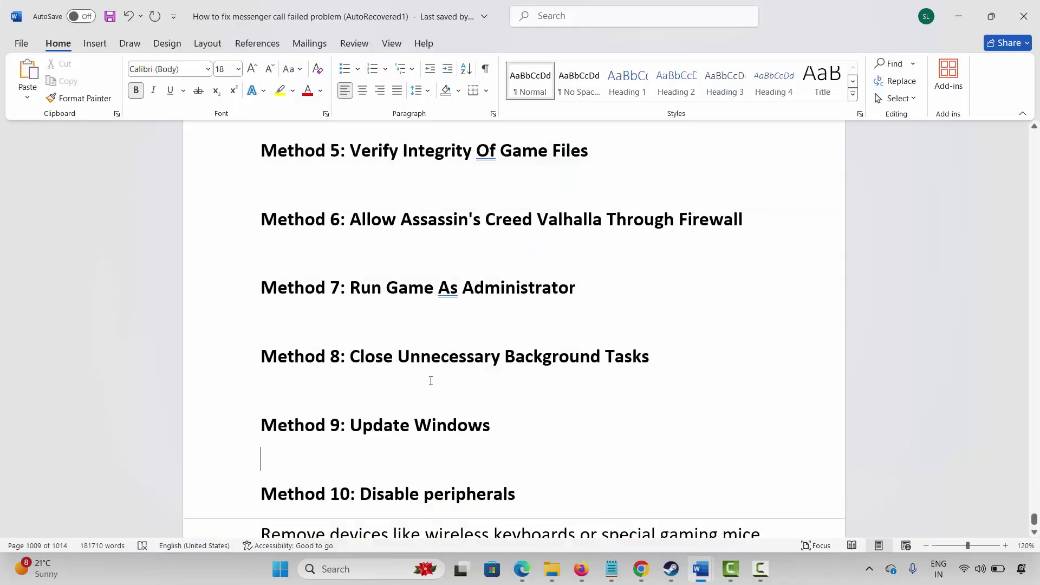
pyautogui.scroll(-3, 332, 425)
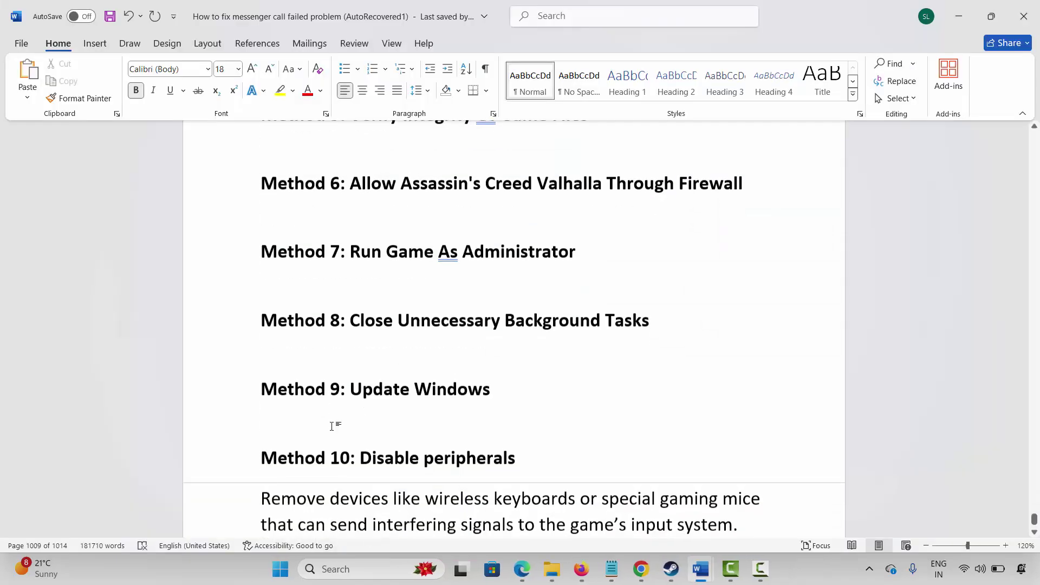
pyautogui.click(234, 388)
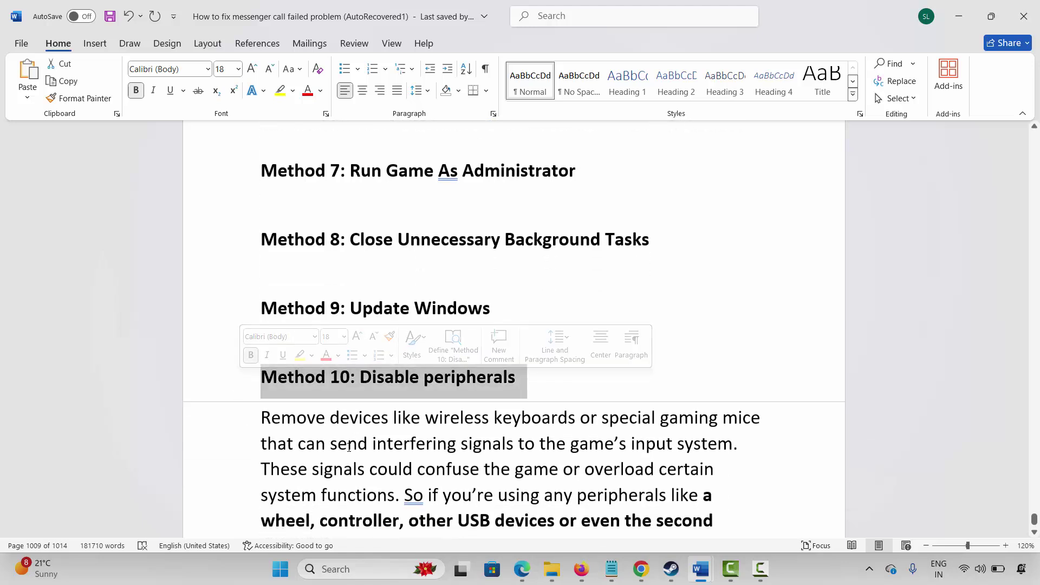
pyautogui.scroll(-1, 323, 403)
pyautogui.moveTo(294, 381); pyautogui.dragTo(422, 381)
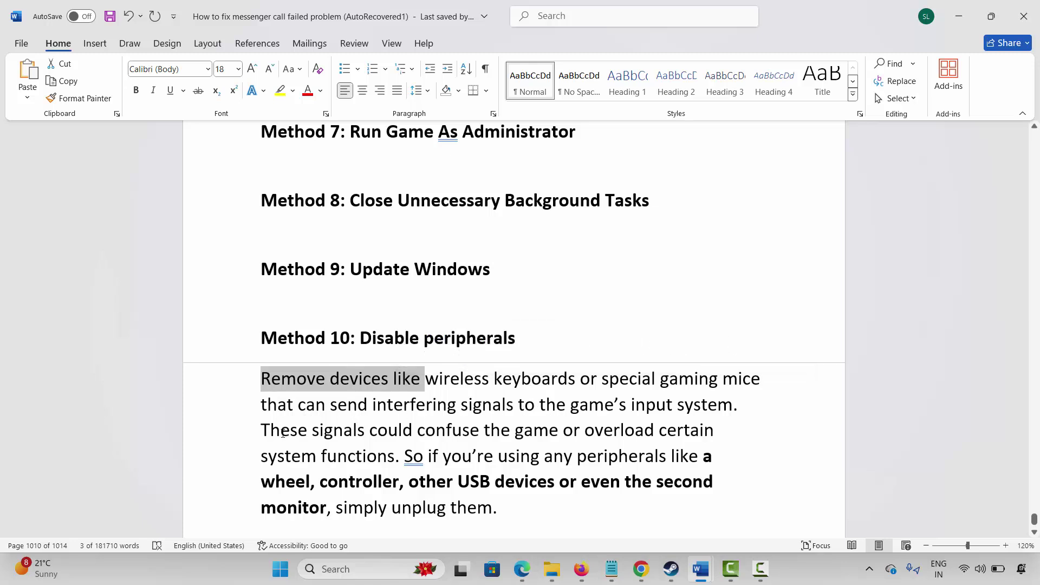
pyautogui.moveTo(283, 432); pyautogui.dragTo(399, 431)
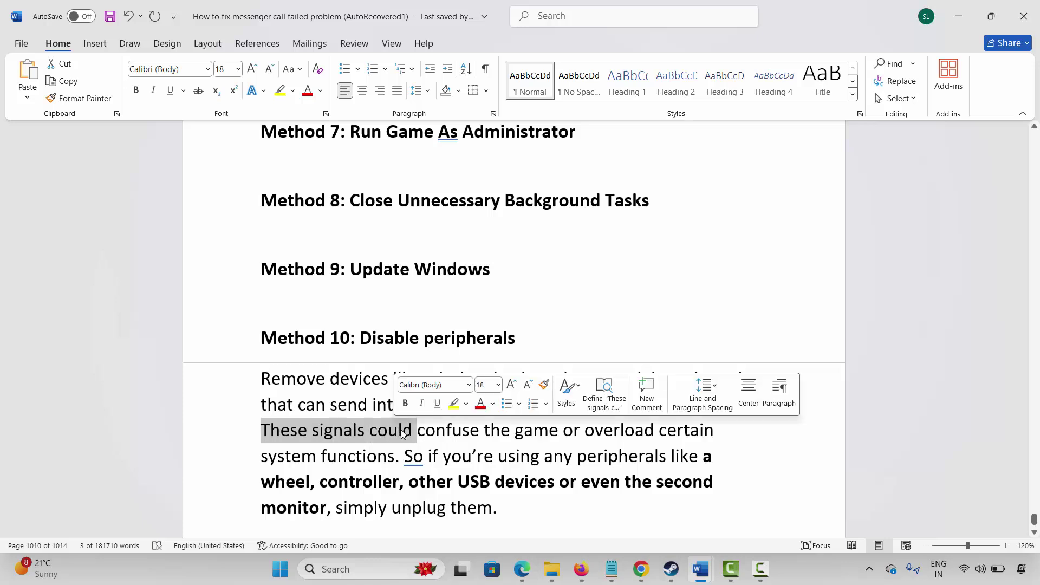
pyautogui.moveTo(286, 456); pyautogui.dragTo(349, 456)
pyautogui.click(535, 466)
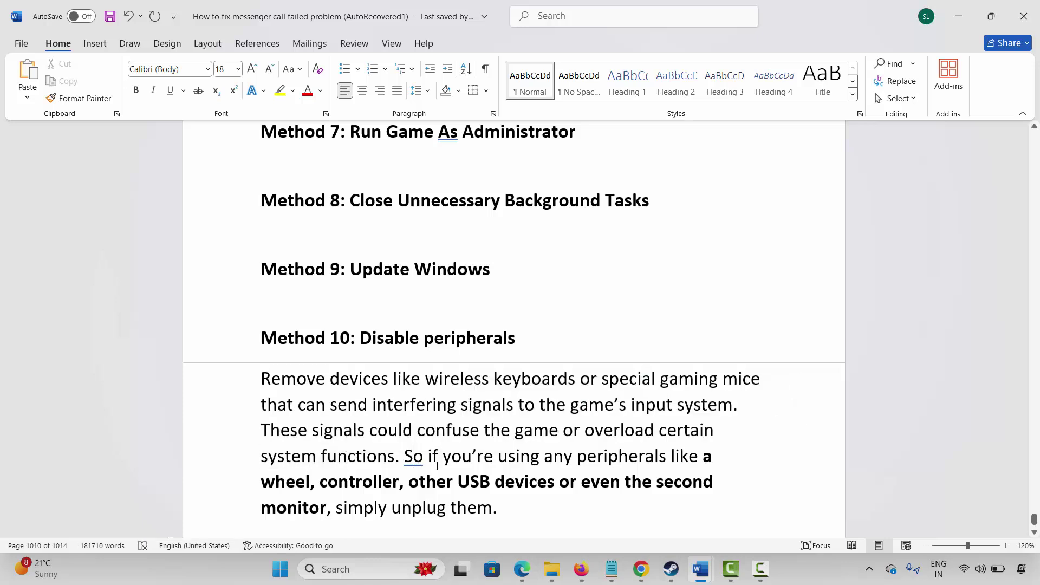
pyautogui.click(350, 485)
pyautogui.moveTo(417, 482); pyautogui.dragTo(558, 482)
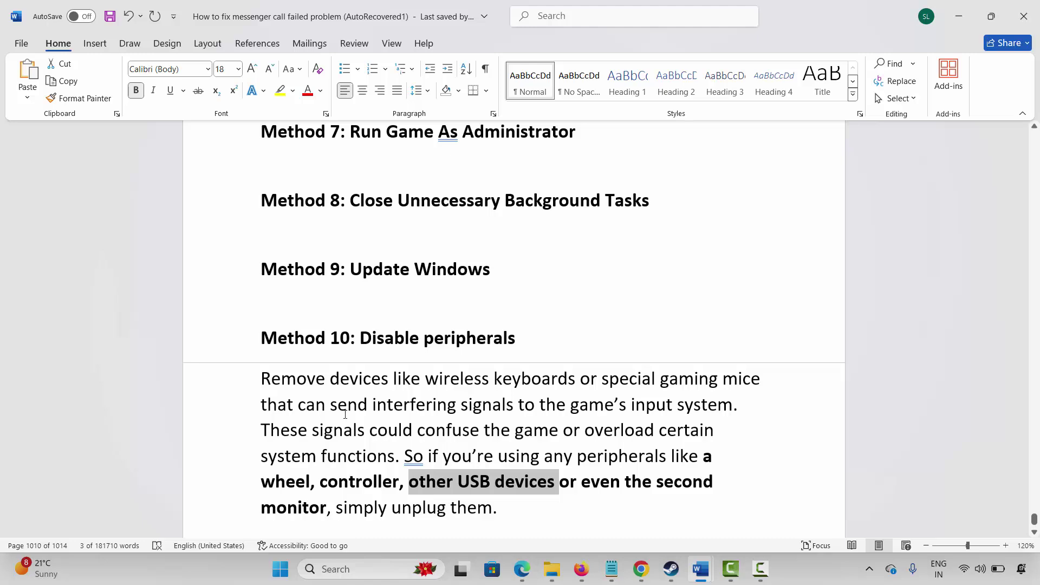
pyautogui.scroll(-3, 345, 414)
# Scroll the Word guide past Method 11 down to Method 12.
pyautogui.click(234, 349)
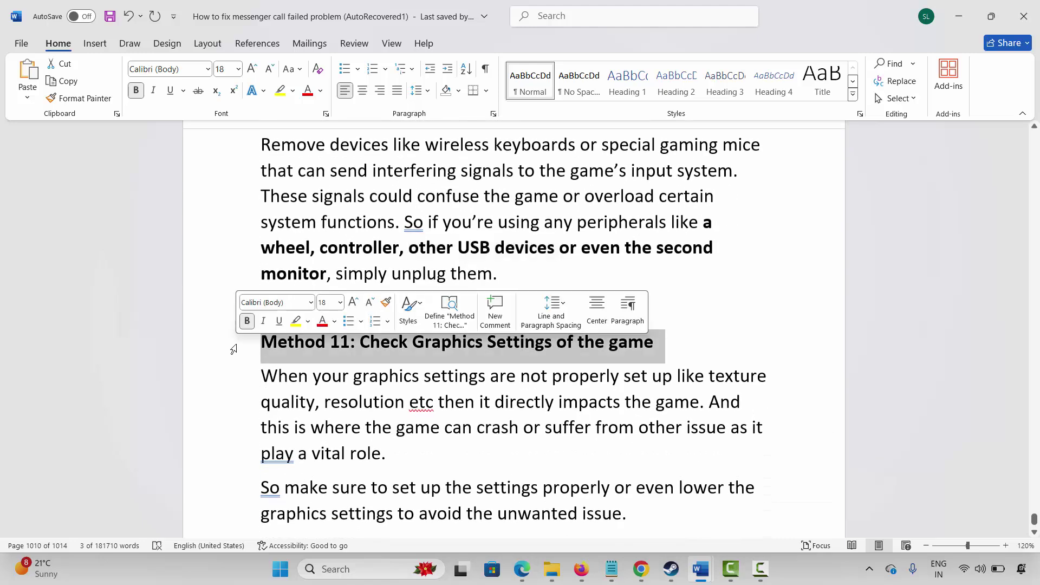
pyautogui.click(358, 410)
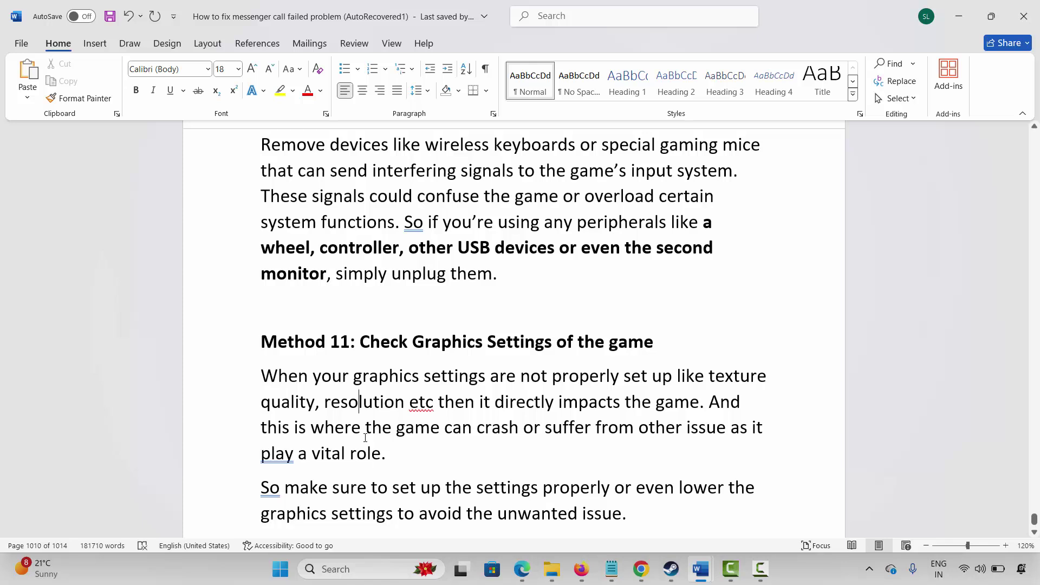
pyautogui.scroll(-1, 403, 455)
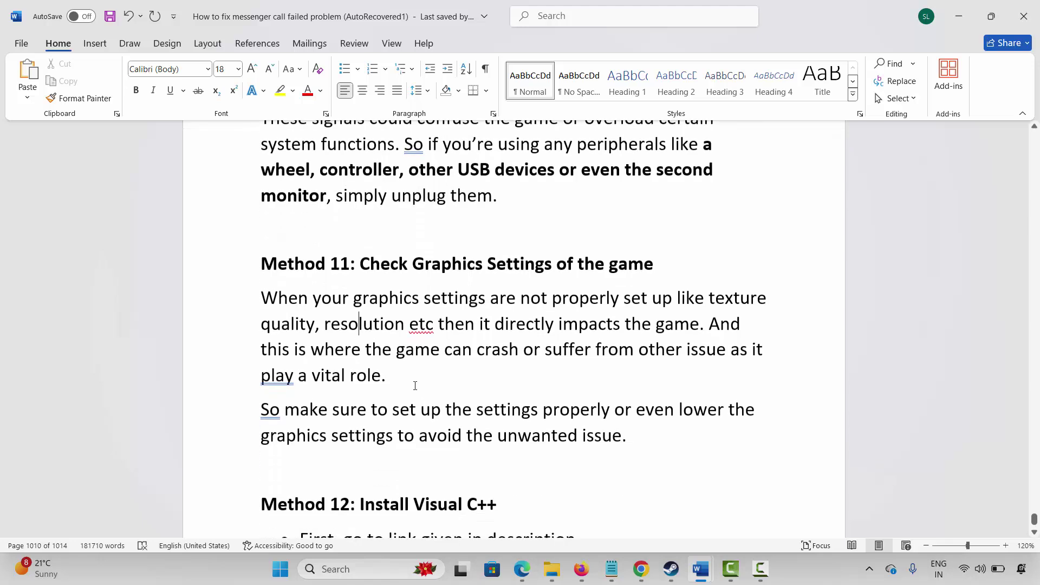
pyautogui.scroll(-2, 383, 400)
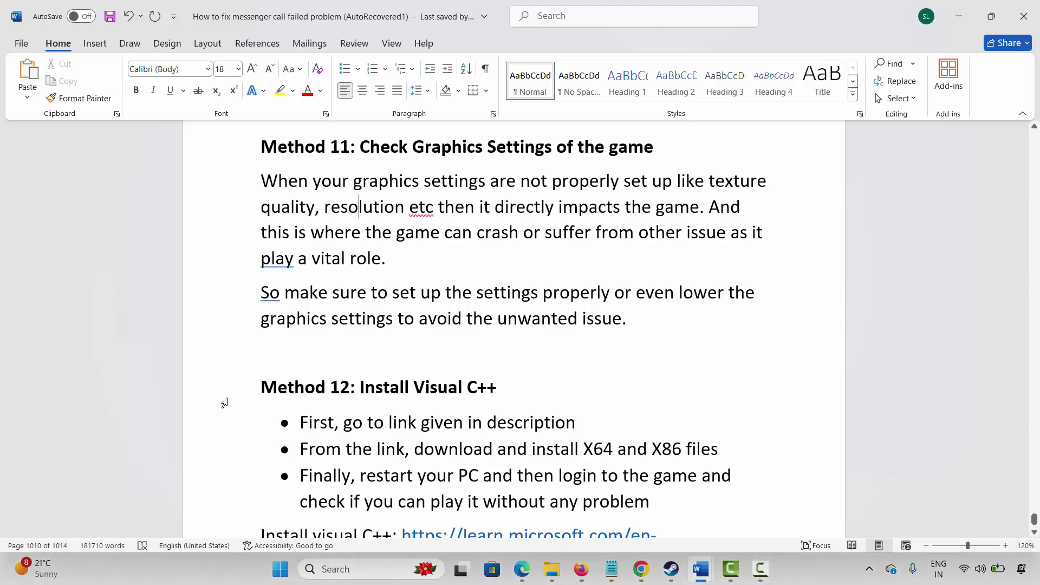
pyautogui.scroll(-3, 225, 403)
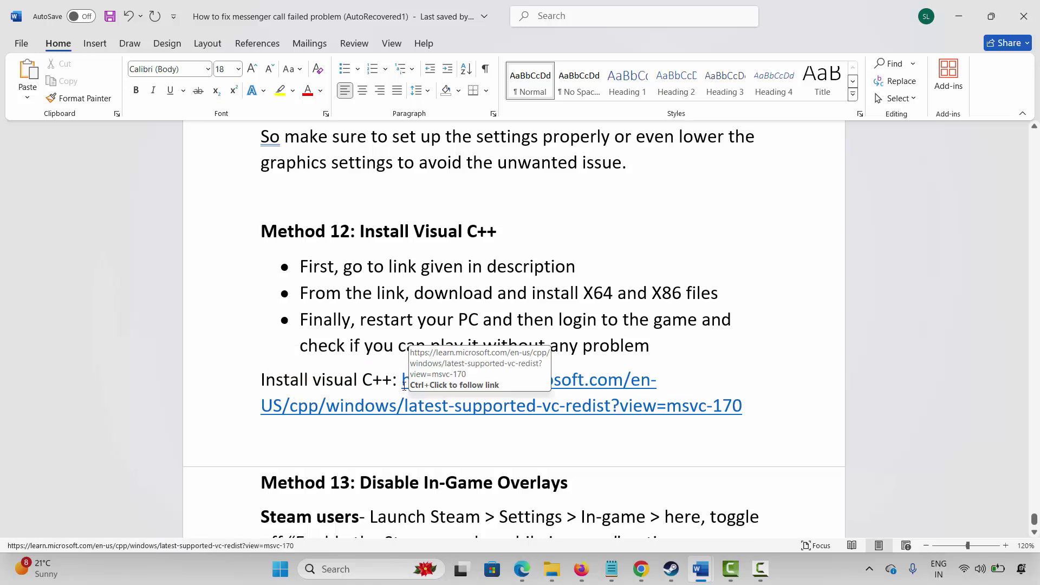
# Copy Method 12's Visual C++ download link and switch to its downloads page.
pyautogui.moveTo(405, 381); pyautogui.dragTo(743, 411)
pyautogui.rightClick(590, 417)
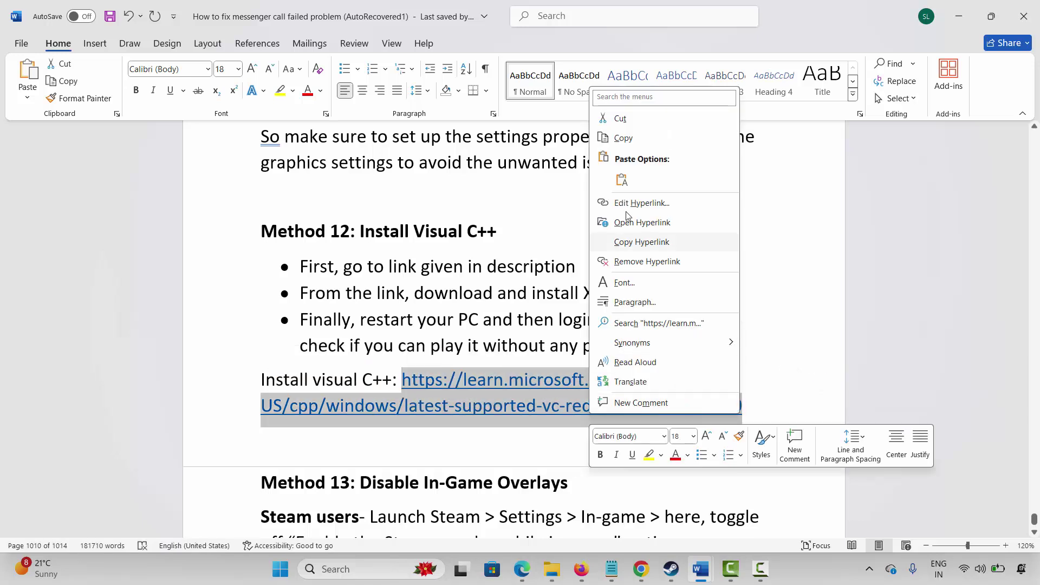
pyautogui.click(639, 142)
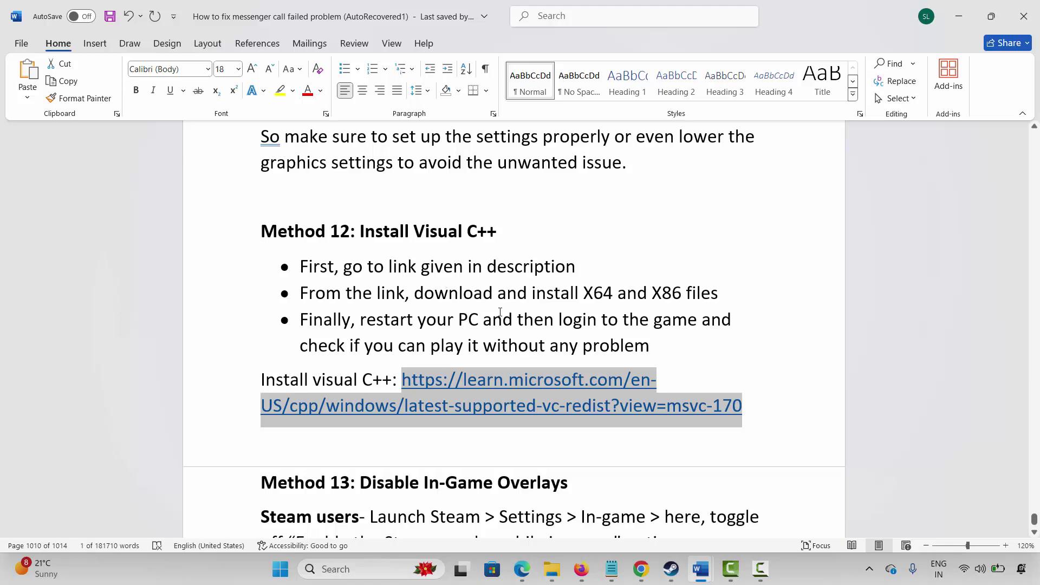
pyautogui.hotkey('alt', 'Tab')
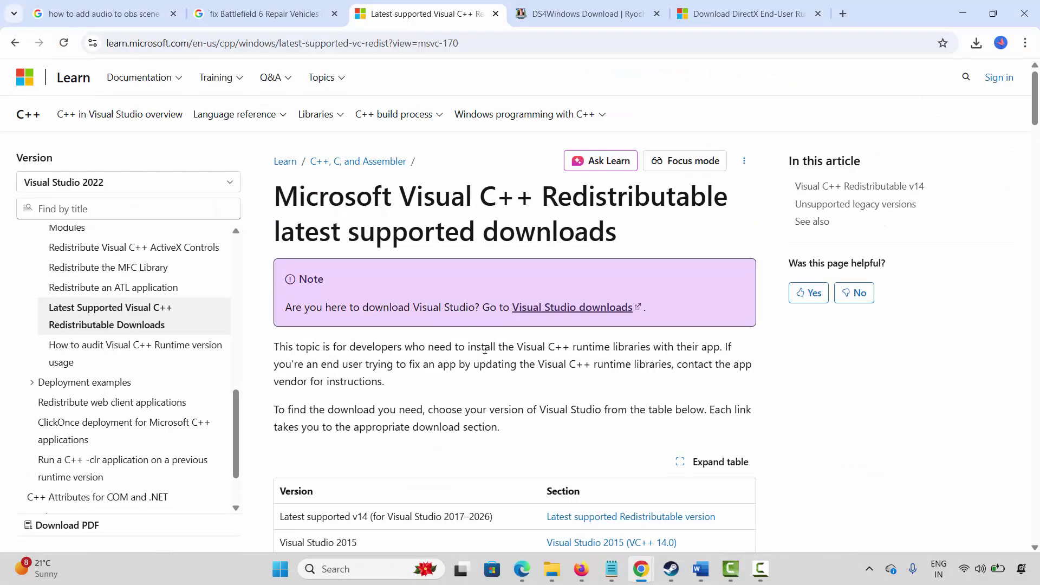
# Download and repair the x86 Visual C++ v14 Redistributable 14.50.35719, then return to Word.
pyautogui.scroll(-15, 486, 353)
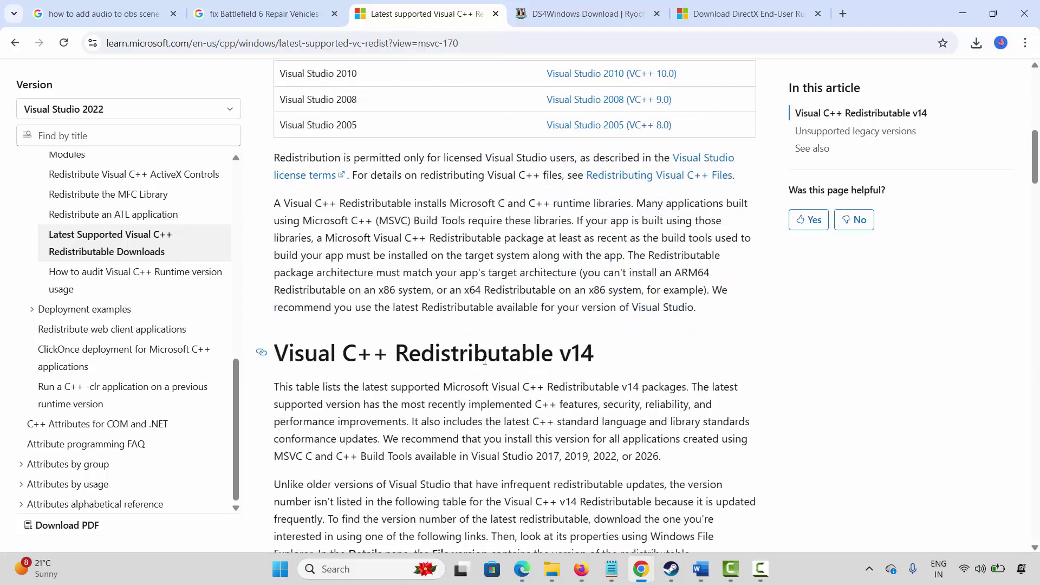
pyautogui.click(411, 244)
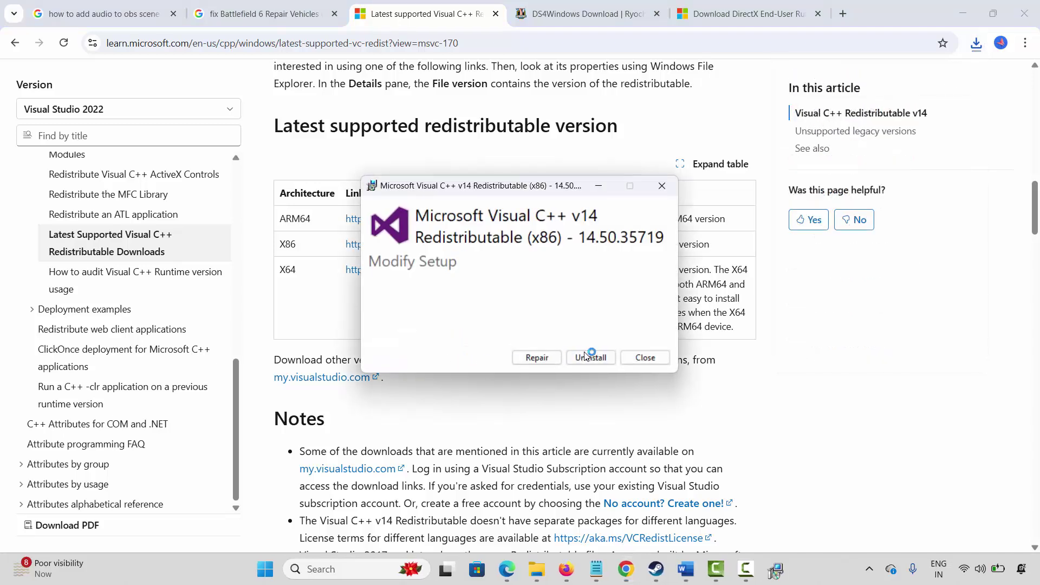
pyautogui.click(548, 363)
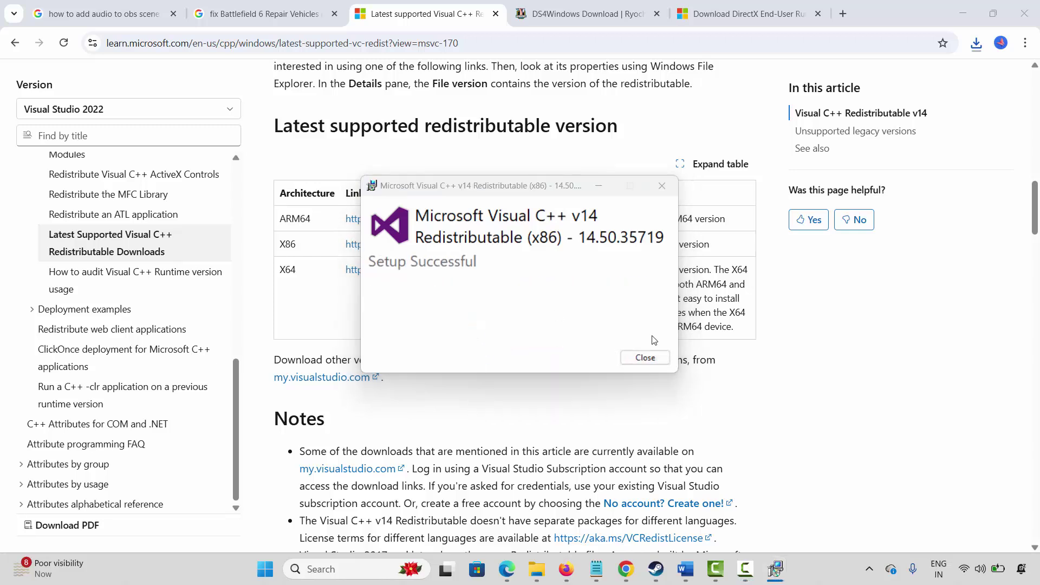
pyautogui.click(648, 358)
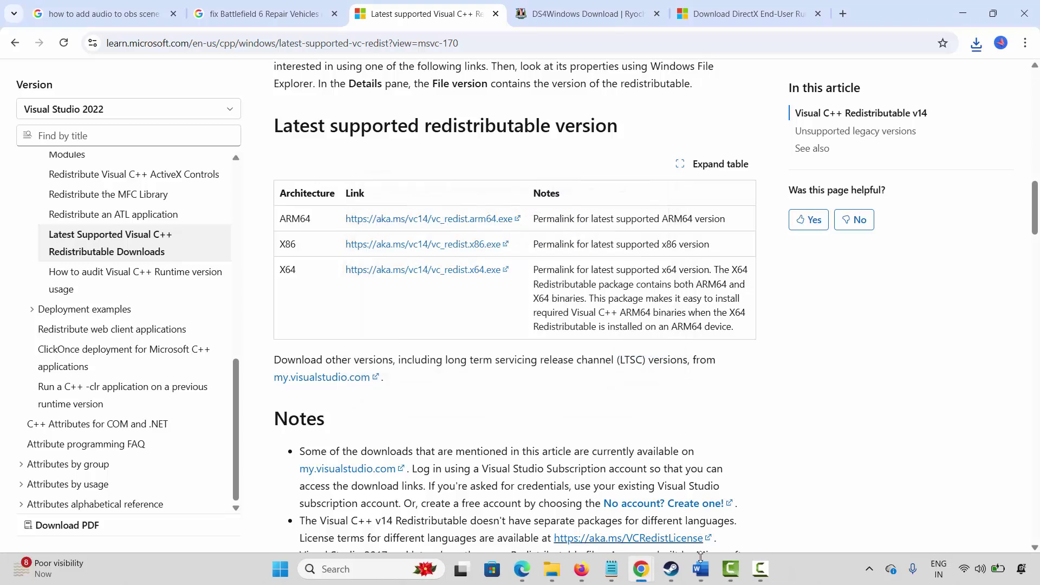
pyautogui.moveTo(701, 567)
pyautogui.click(666, 498)
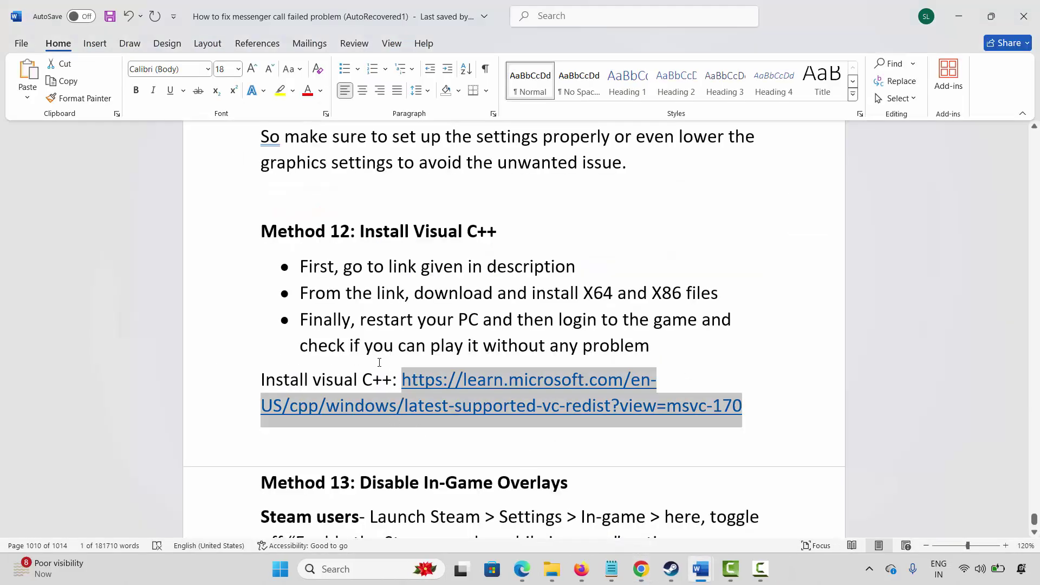
# Scroll to Method 13: Disable In-Game Overlays and switch to the Steam library.
pyautogui.scroll(1, 406, 332)
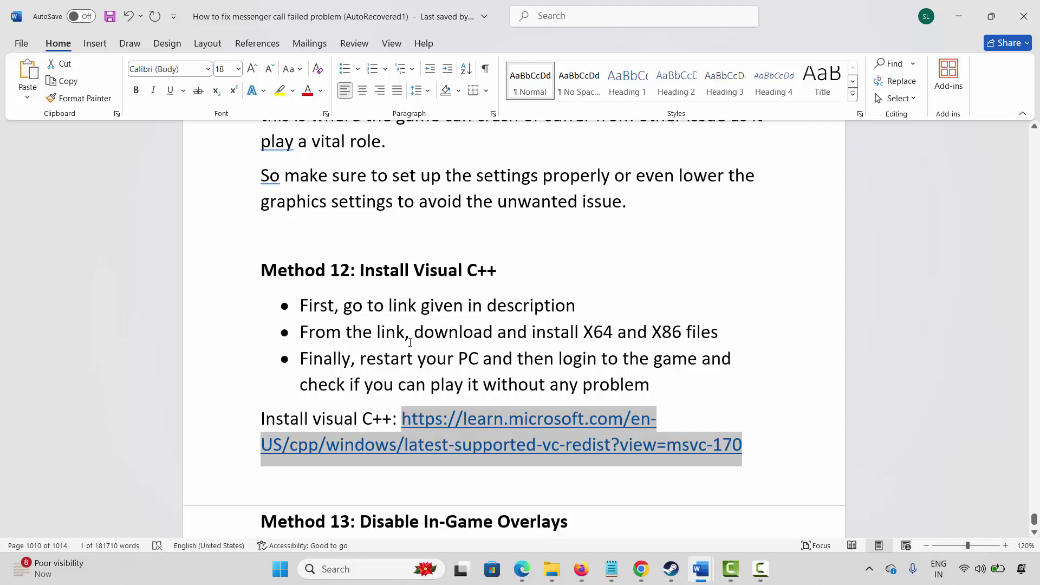
pyautogui.scroll(-3, 410, 342)
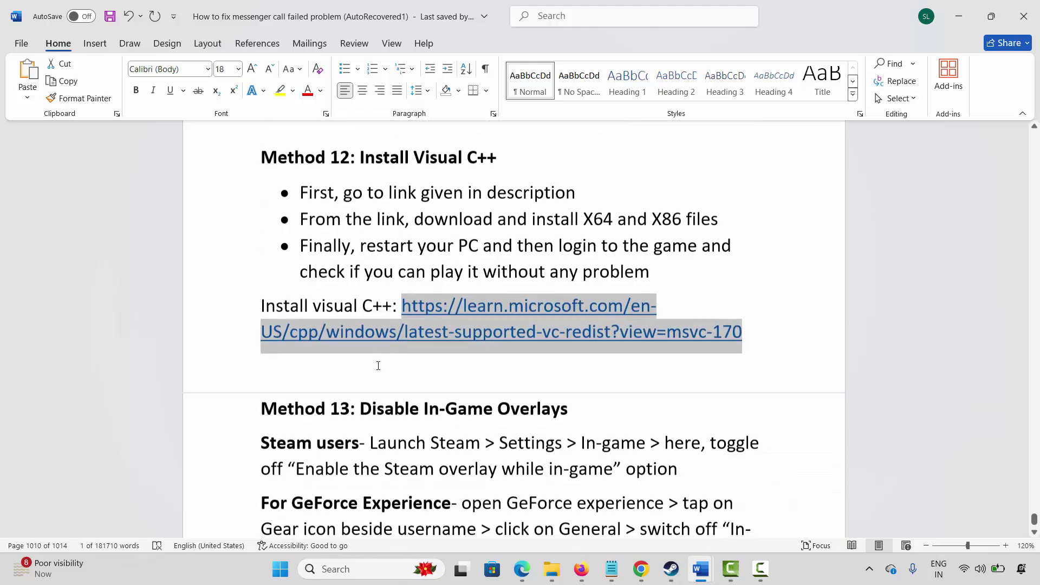
pyautogui.moveTo(225, 416); pyautogui.dragTo(376, 420)
pyautogui.scroll(-2, 376, 415)
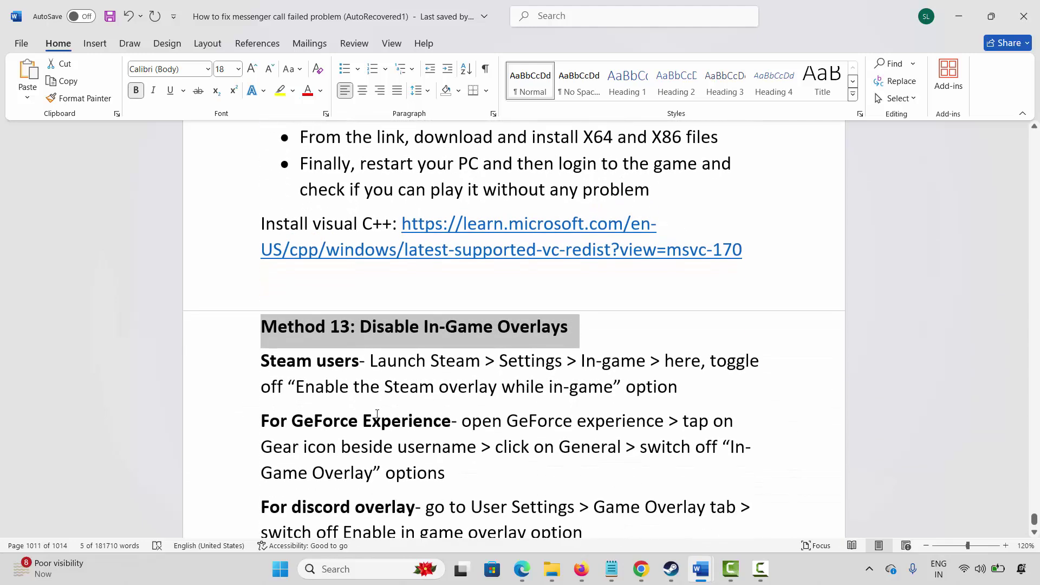
pyautogui.scroll(-1, 378, 415)
pyautogui.click(671, 569)
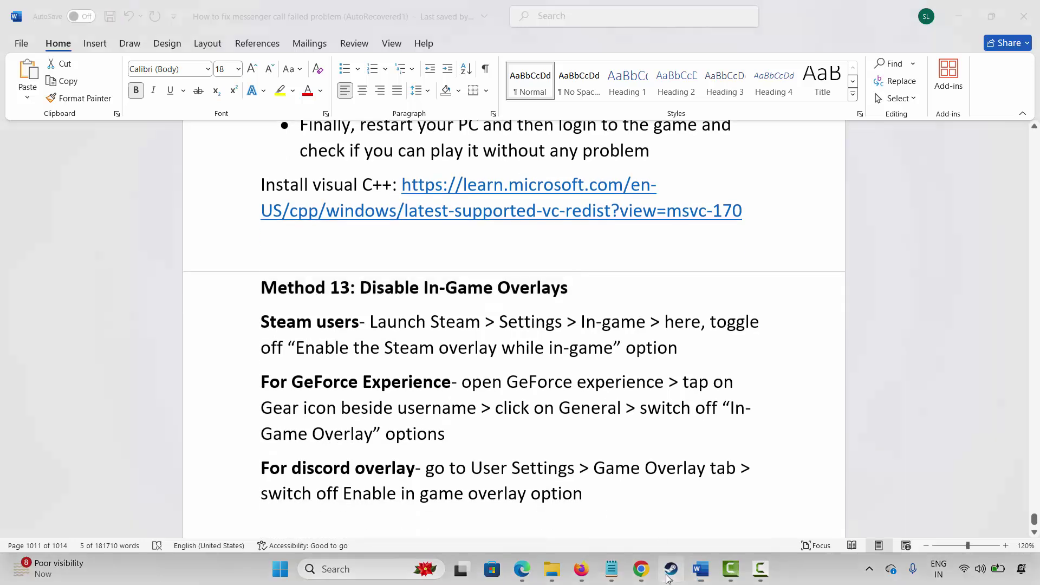
# Switch off Enable the Steam Overlay while in-game under Settings > In Game, then return to Word.
pyautogui.click(32, 12)
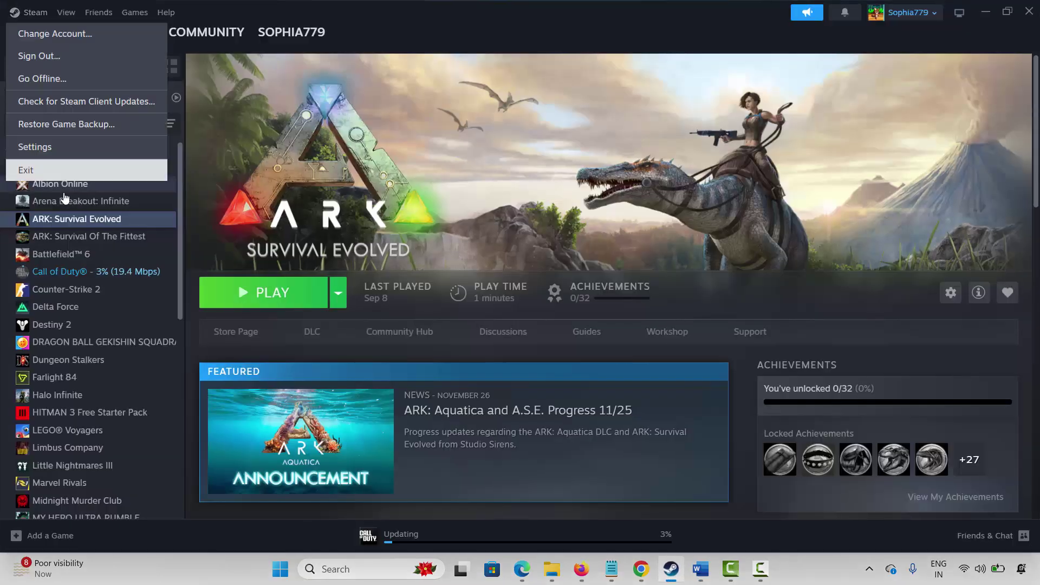
pyautogui.click(33, 144)
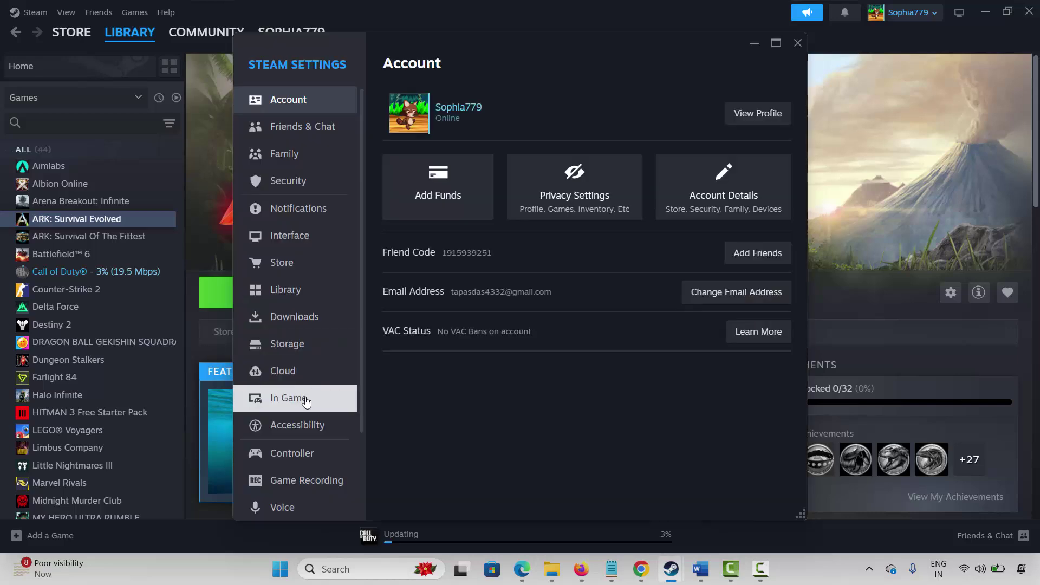
pyautogui.click(340, 398)
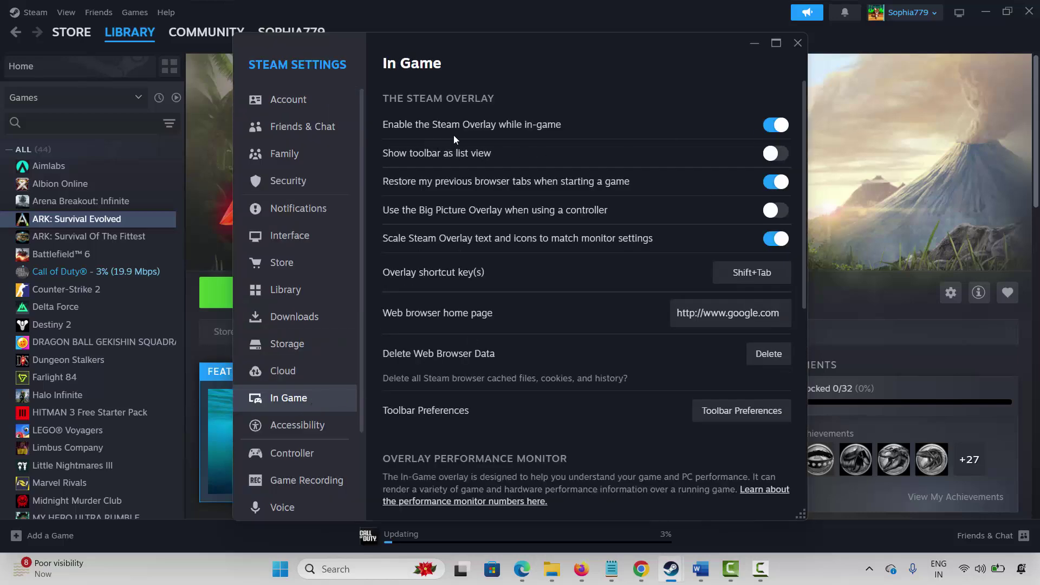
pyautogui.click(772, 129)
pyautogui.click(797, 43)
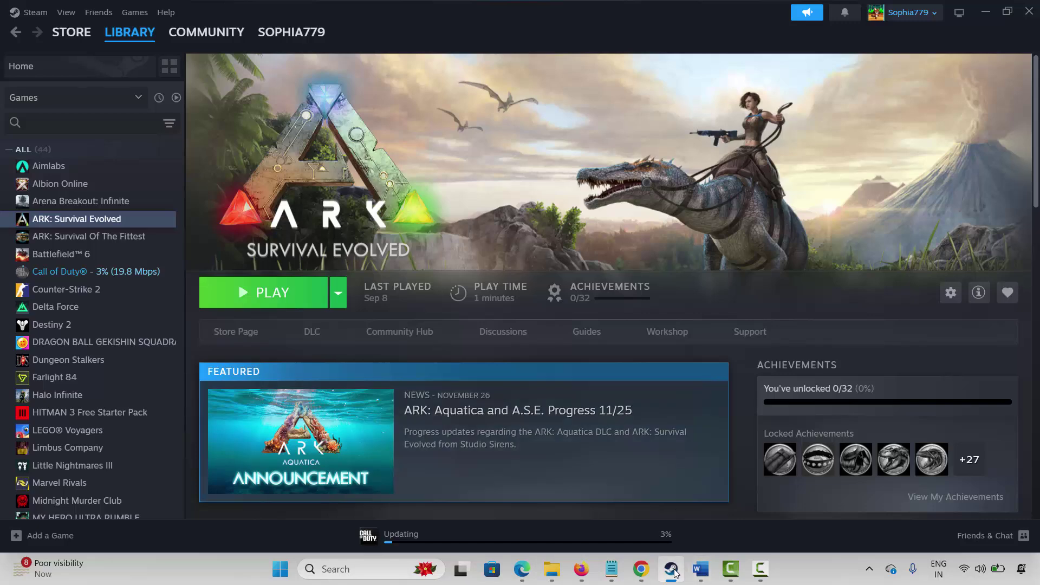
pyautogui.click(700, 569)
# Highlight the GeForce Experience and Discord overlay-disabling instructions in the guide.
pyautogui.moveTo(275, 383); pyautogui.dragTo(451, 383)
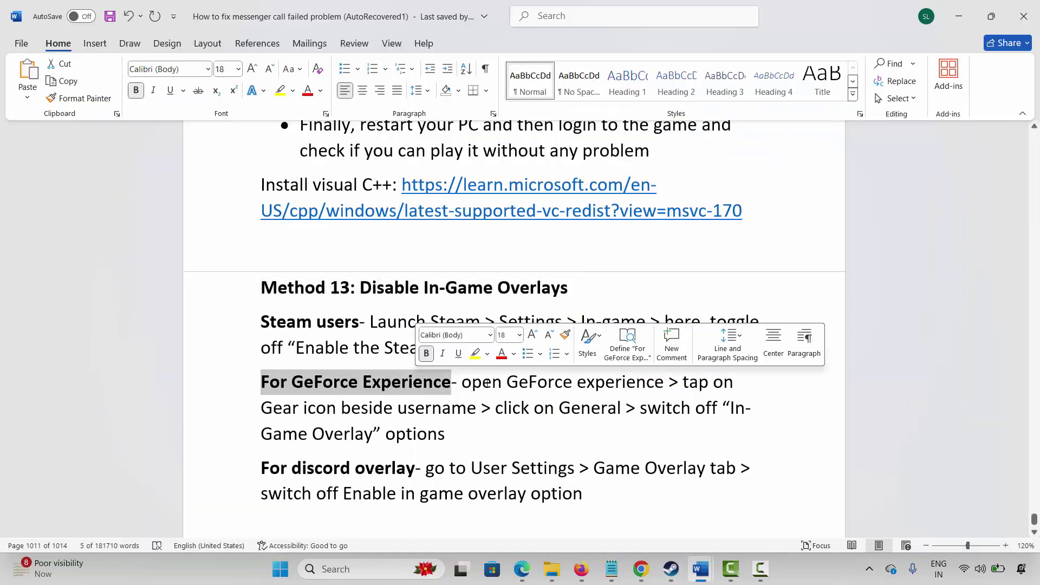
pyautogui.moveTo(531, 384); pyautogui.dragTo(665, 383)
pyautogui.moveTo(262, 410); pyautogui.dragTo(432, 410)
pyautogui.moveTo(571, 410); pyautogui.dragTo(591, 410)
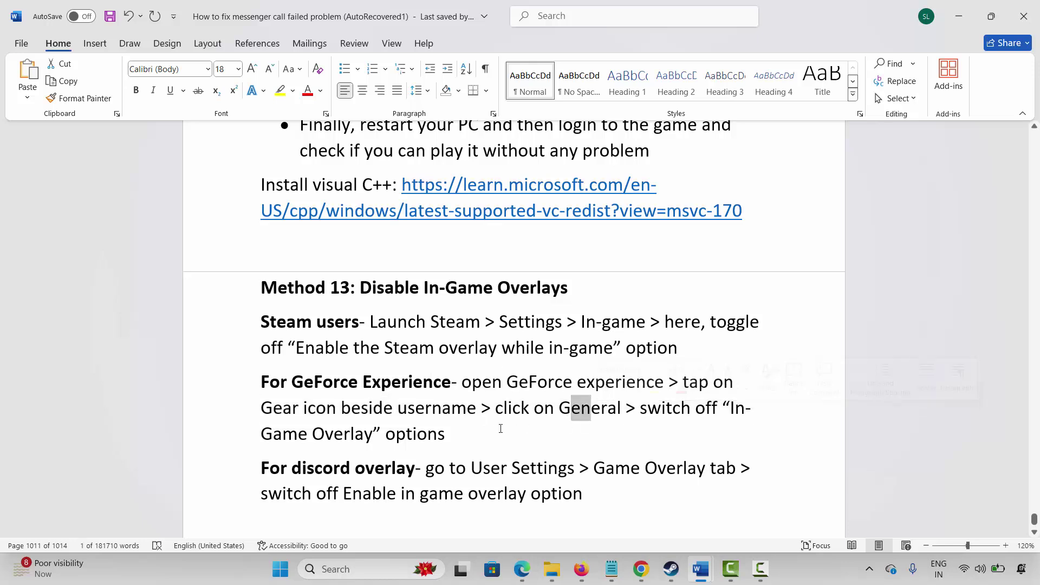
pyautogui.moveTo(284, 444); pyautogui.dragTo(376, 436)
pyautogui.moveTo(262, 468); pyautogui.dragTo(415, 469)
pyautogui.click(467, 472)
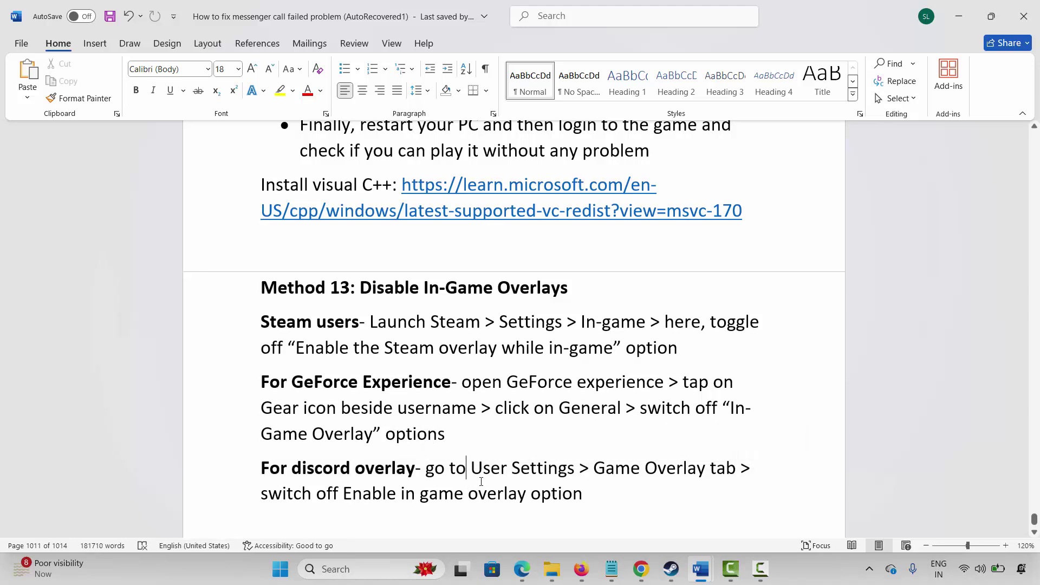
pyautogui.moveTo(610, 475); pyautogui.dragTo(681, 471)
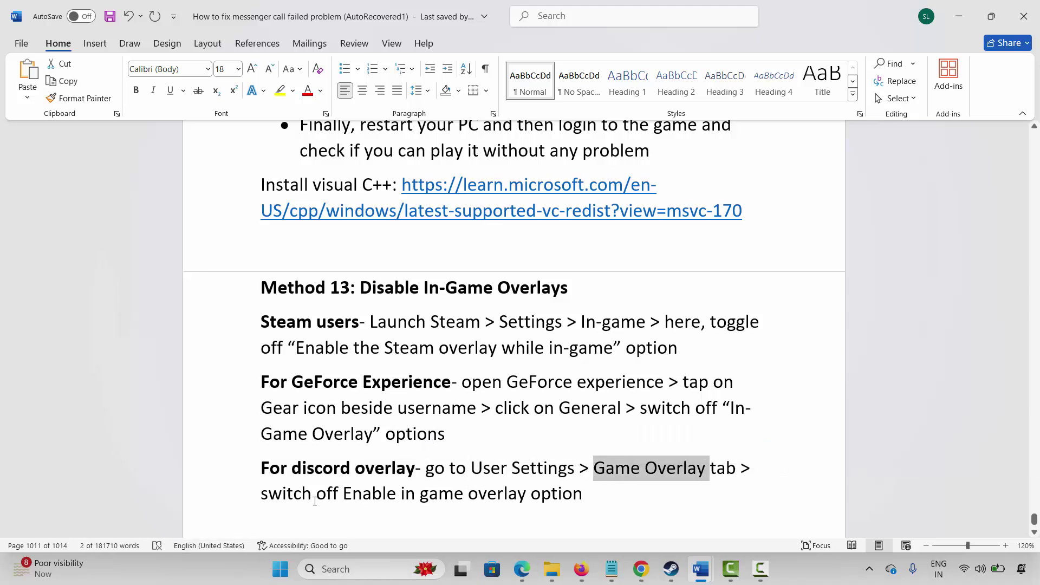
pyautogui.moveTo(317, 496); pyautogui.dragTo(415, 496)
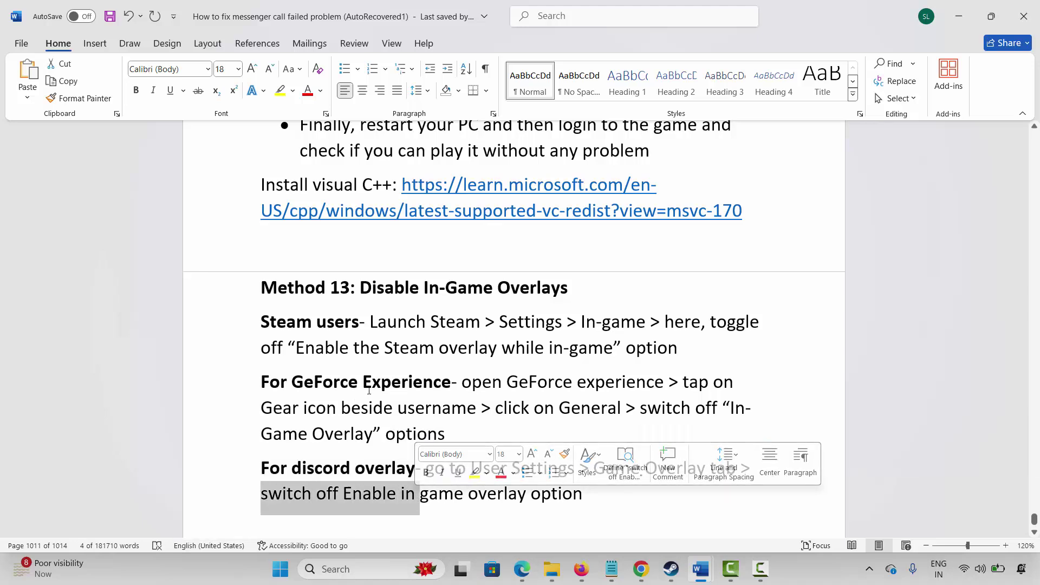
# Select the Method 14 heading and launch 'View advanced system settings' from Windows search.
pyautogui.scroll(-3, 369, 390)
pyautogui.click(238, 411)
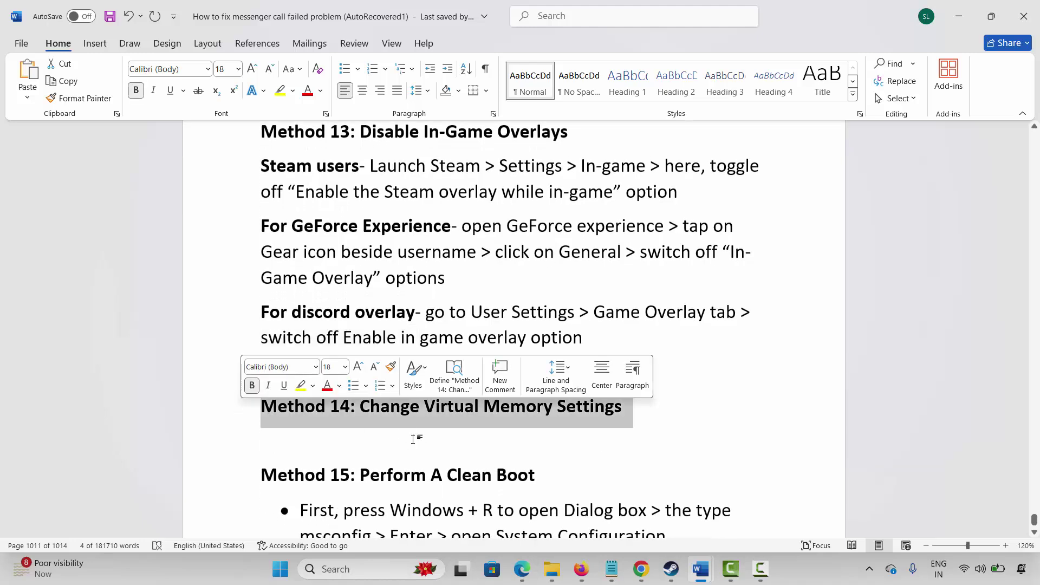
pyautogui.click(363, 569)
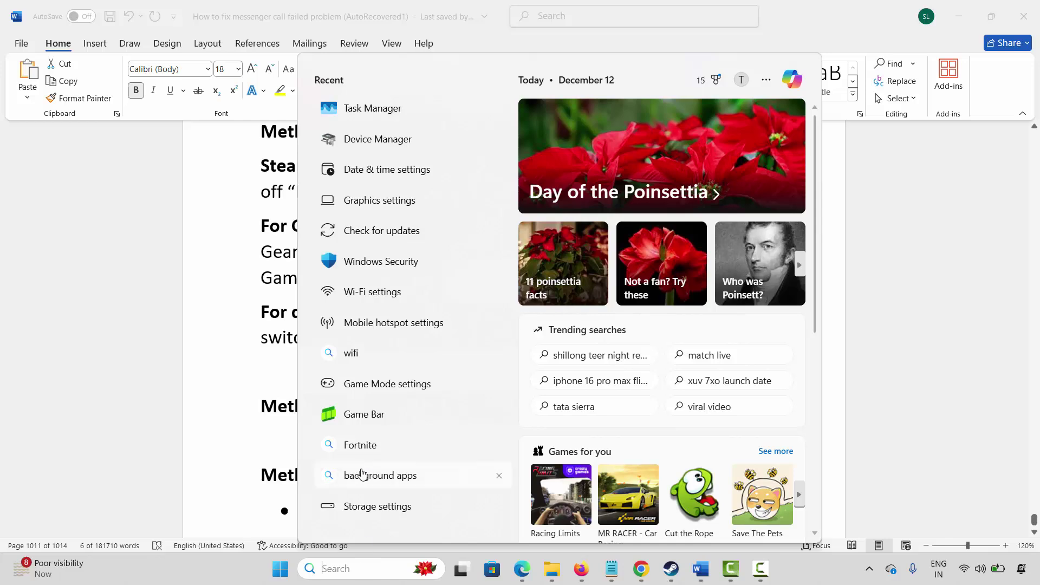
pyautogui.write('view')
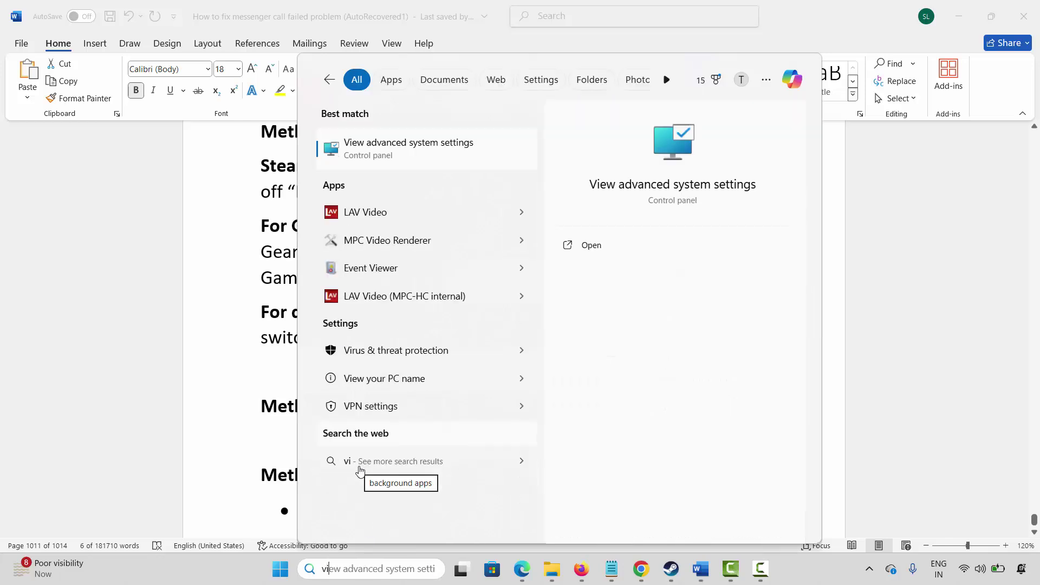
pyautogui.click(400, 162)
# Open the Virtual Memory settings and choose a custom paging file size for drive C:.
pyautogui.click(302, 158)
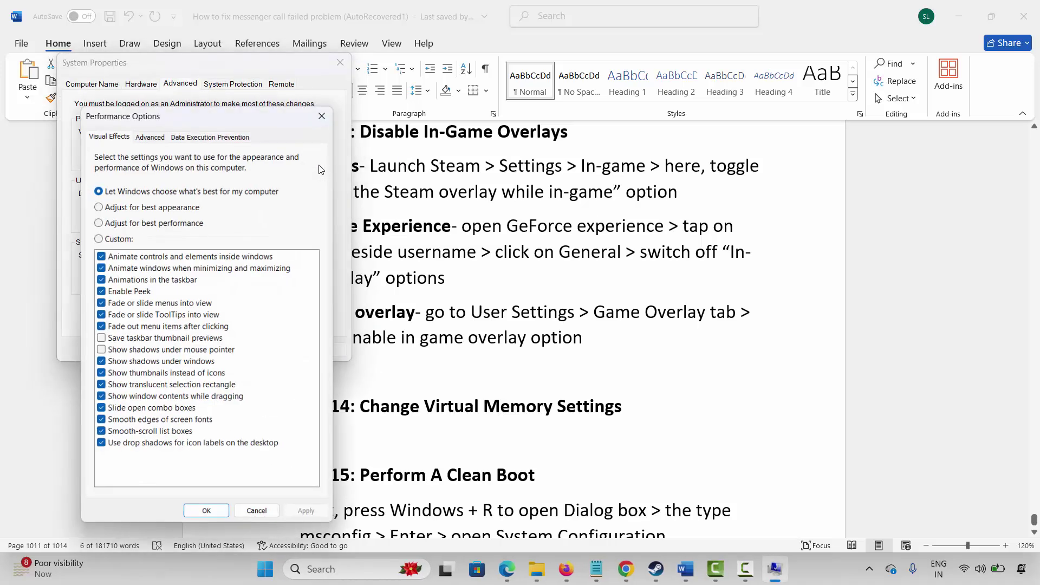
pyautogui.click(149, 135)
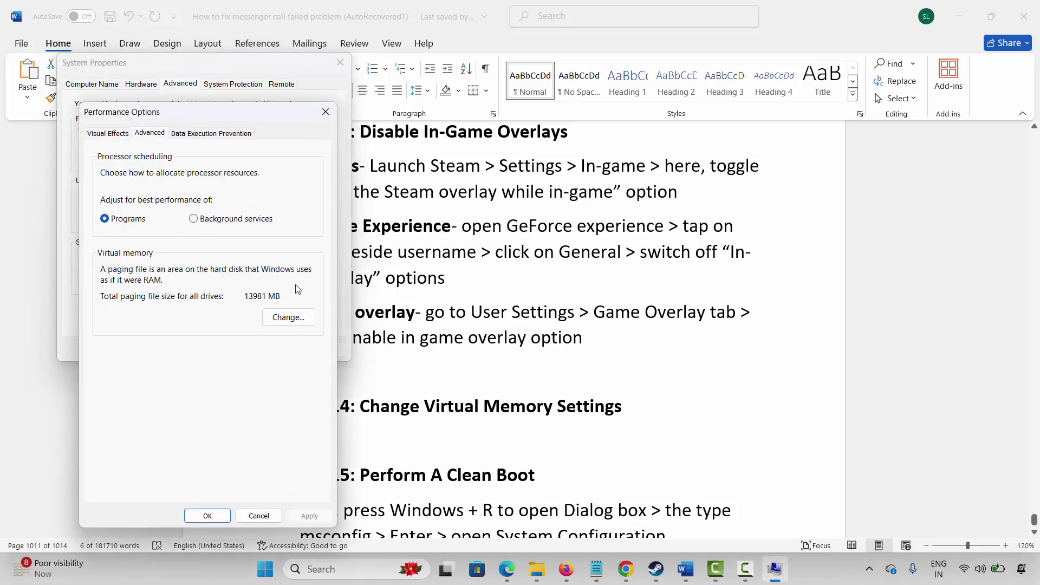
pyautogui.click(304, 316)
pyautogui.click(152, 244)
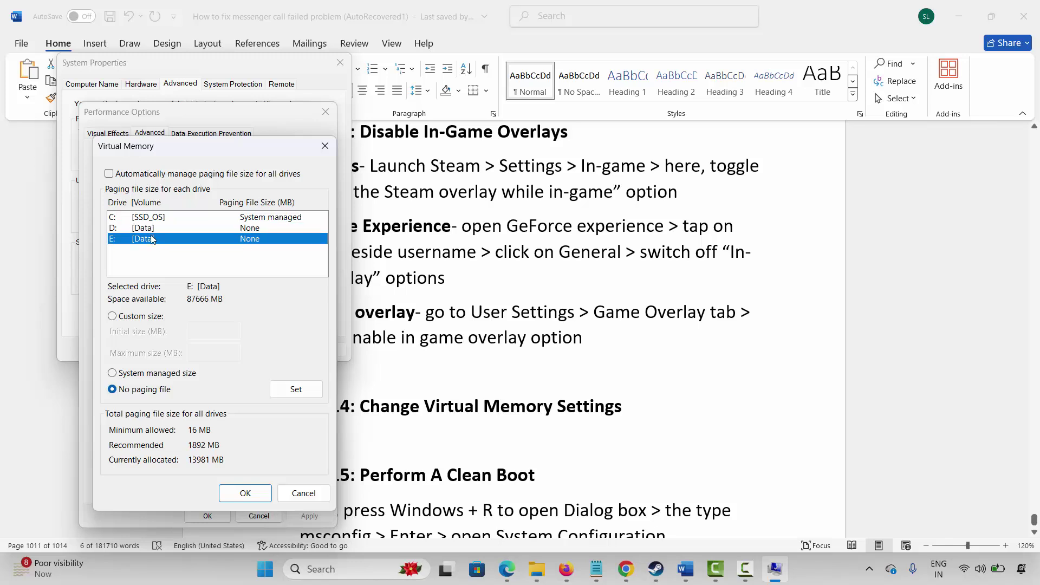
pyautogui.click(154, 219)
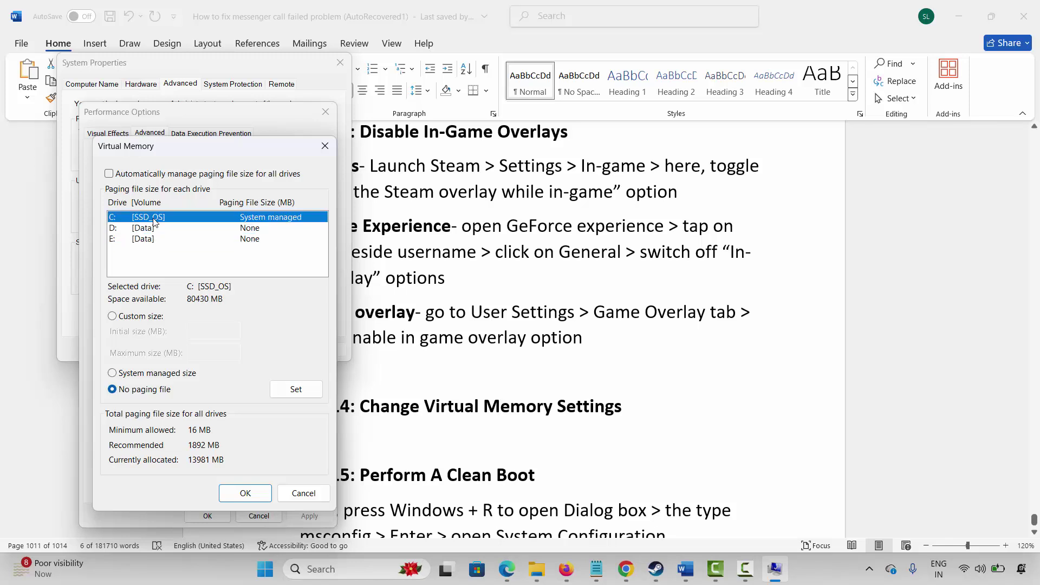
pyautogui.click(112, 317)
# Enter 12288 MB initial and 24576 MB maximum, then close all system dialogs.
pyautogui.click(204, 334)
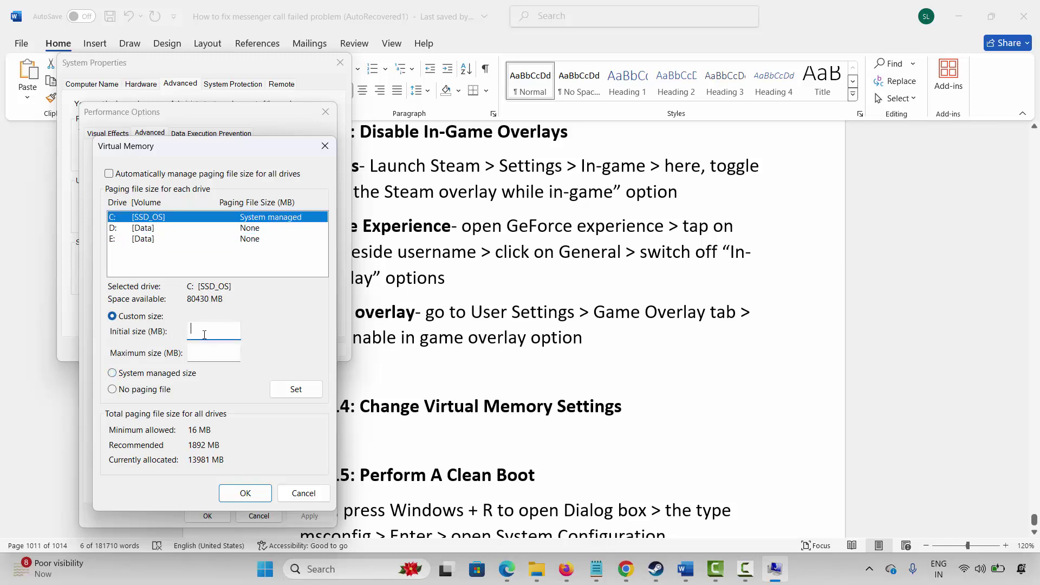
pyautogui.write('12288')
pyautogui.press('Tab')
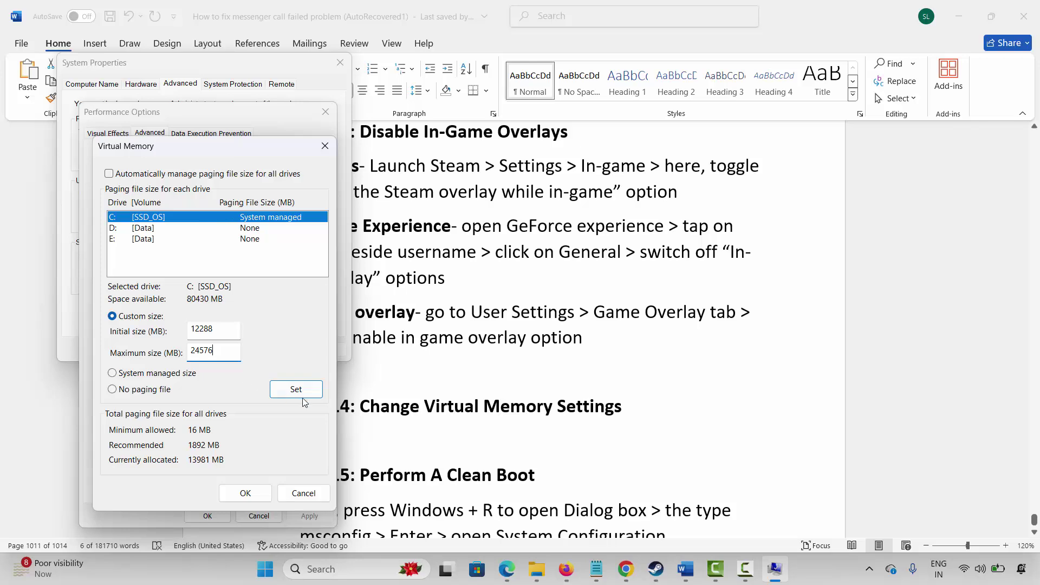
pyautogui.click(325, 146)
pyautogui.click(326, 111)
pyautogui.click(340, 62)
pyautogui.scroll(-3, 353, 334)
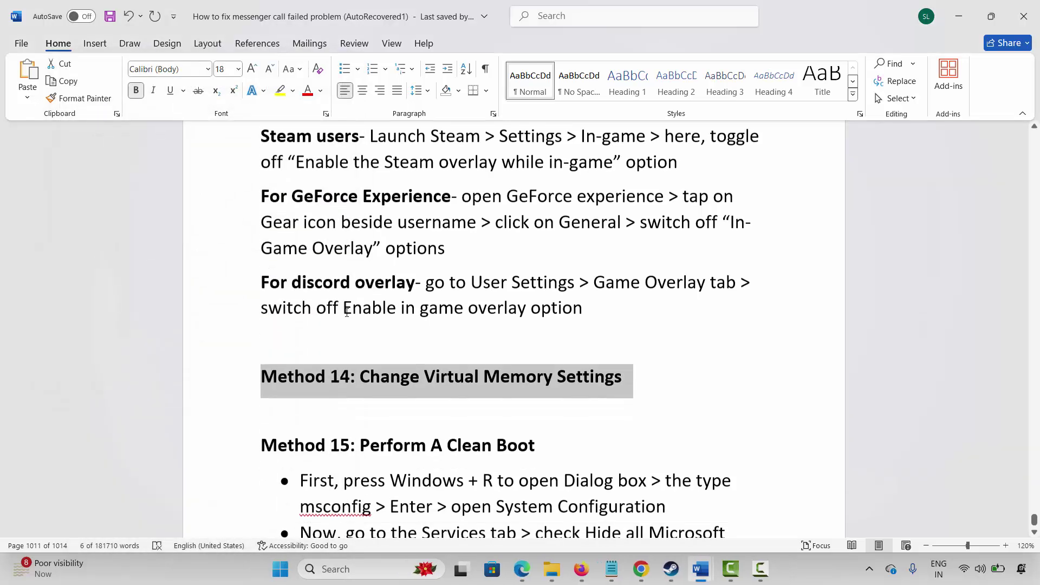
pyautogui.click(225, 373)
pyautogui.scroll(-2, 338, 380)
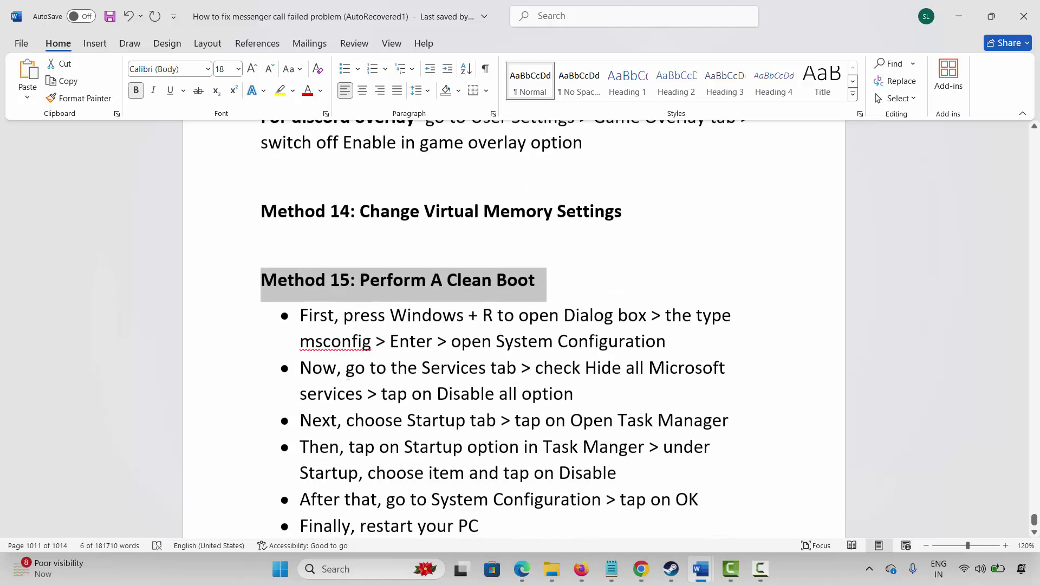
pyautogui.scroll(-1, 358, 366)
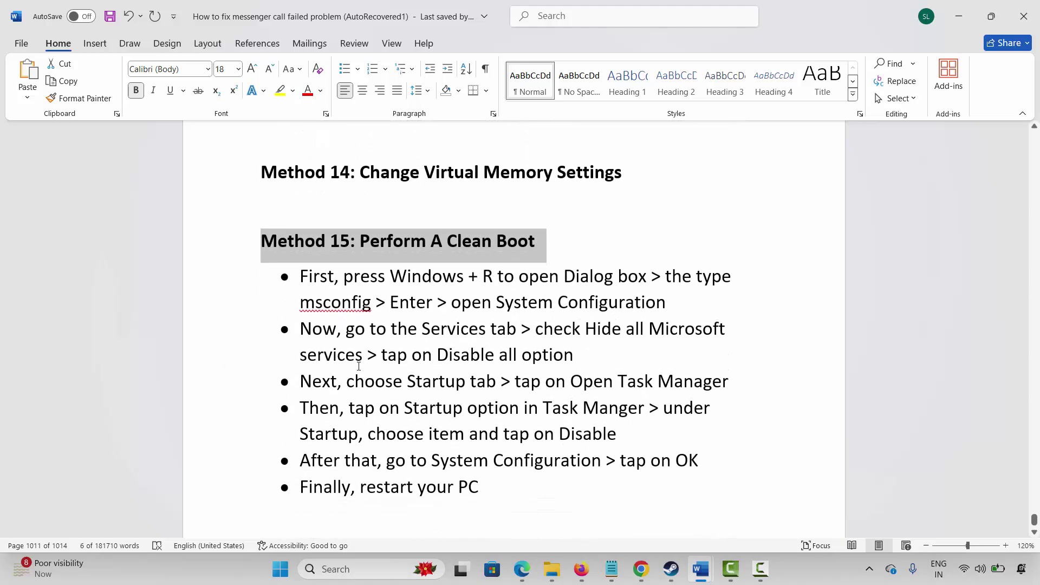
pyautogui.press('super+r')
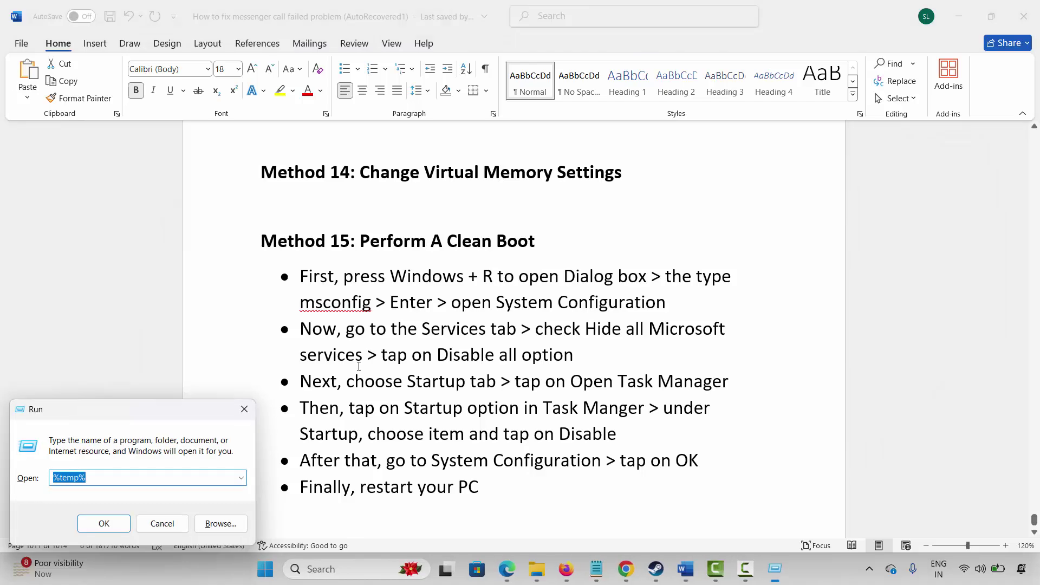
pyautogui.write('msco')
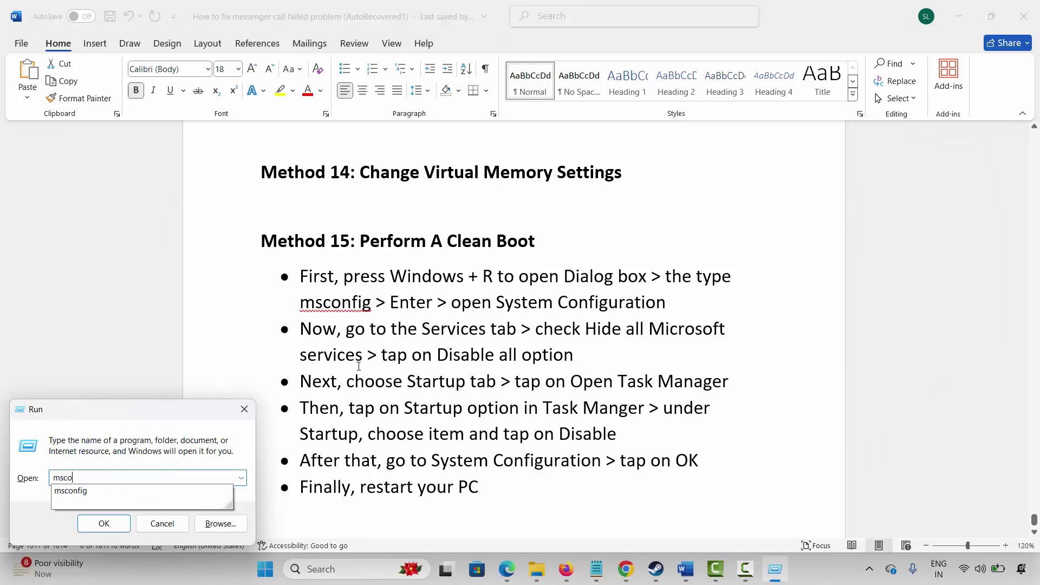
pyautogui.write('nfig')
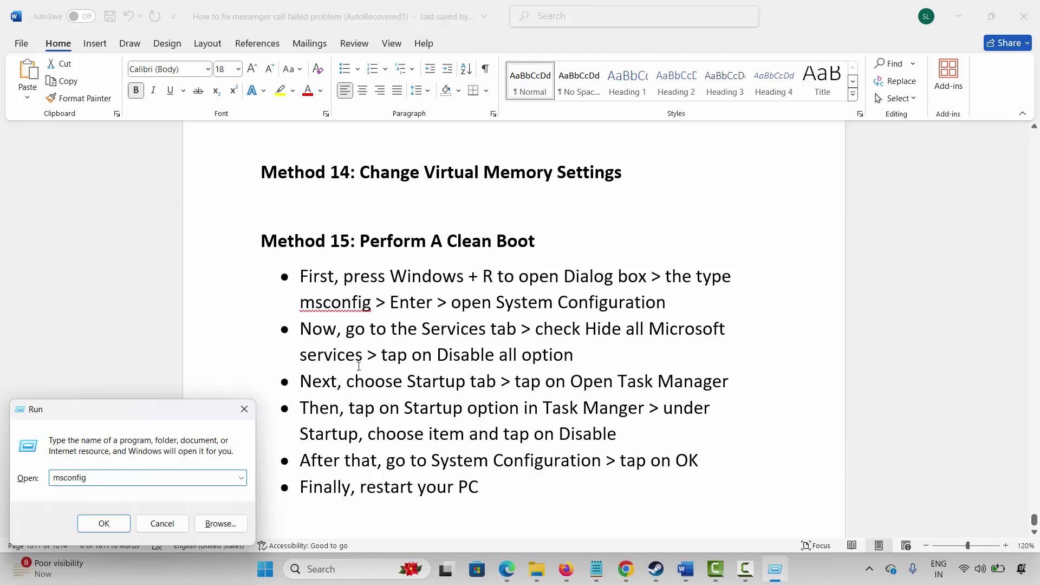
pyautogui.press('Return')
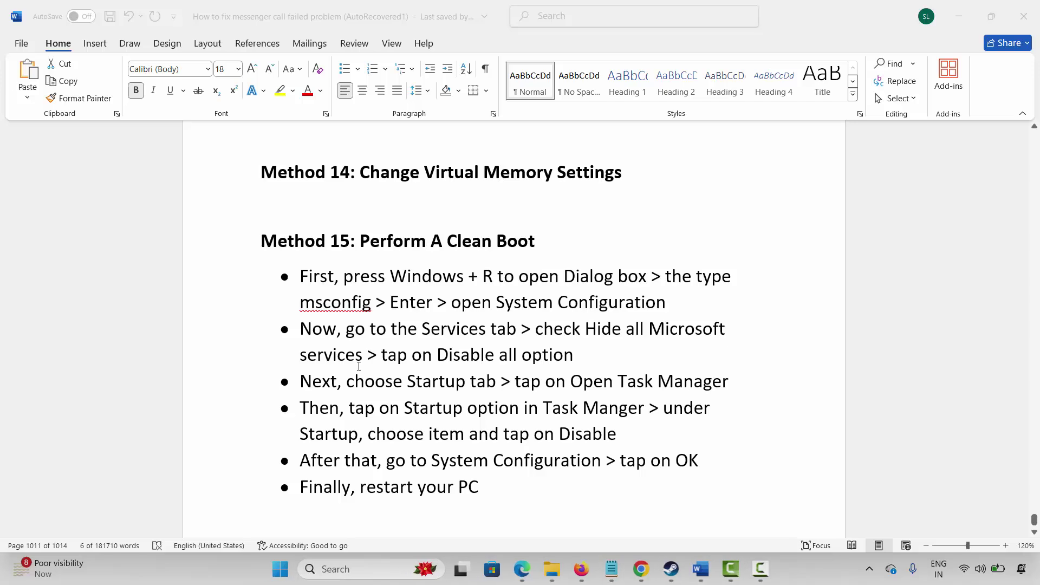
pyautogui.click(418, 182)
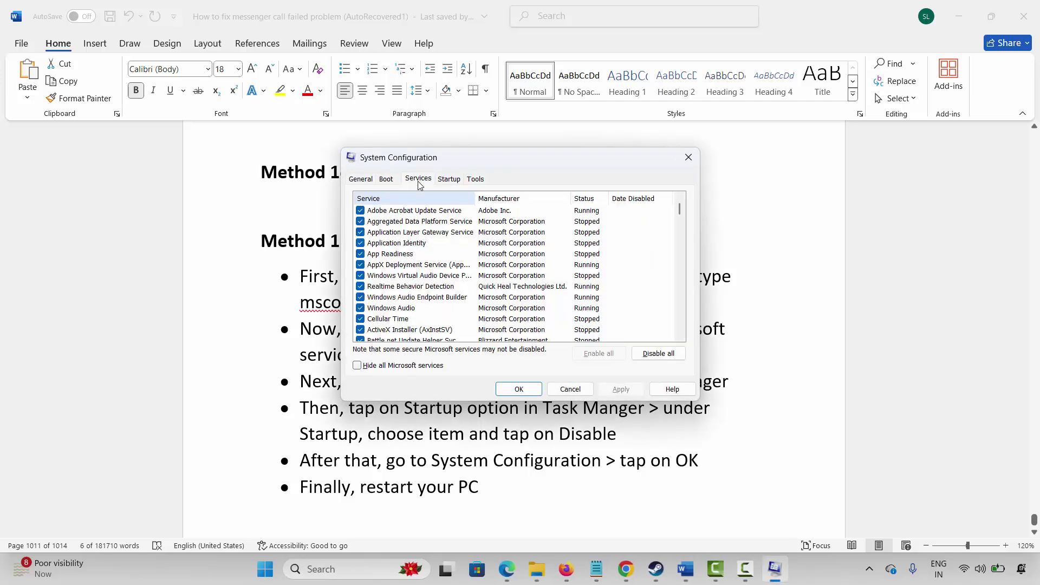
pyautogui.click(357, 366)
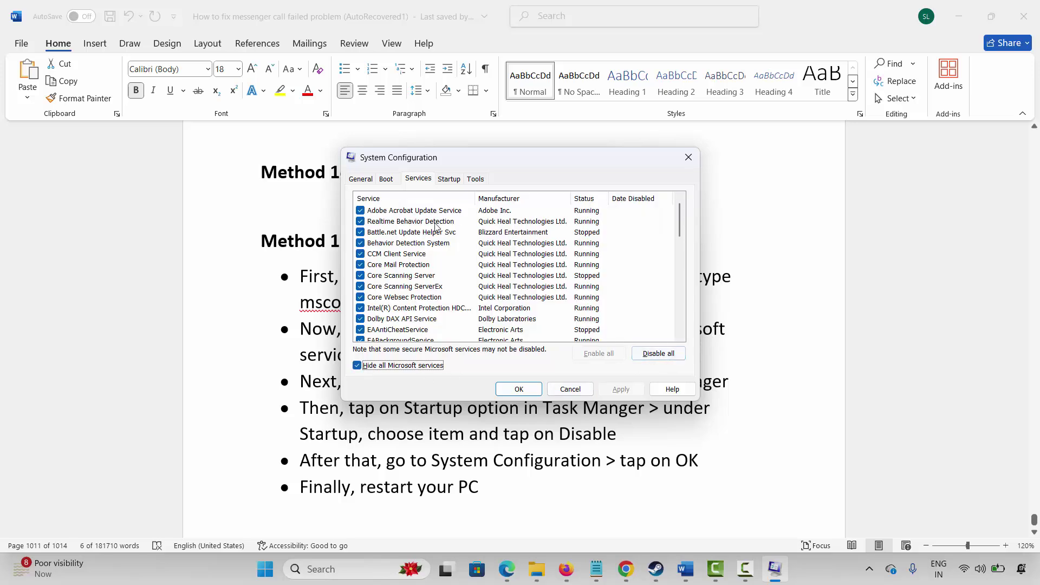
pyautogui.click(449, 179)
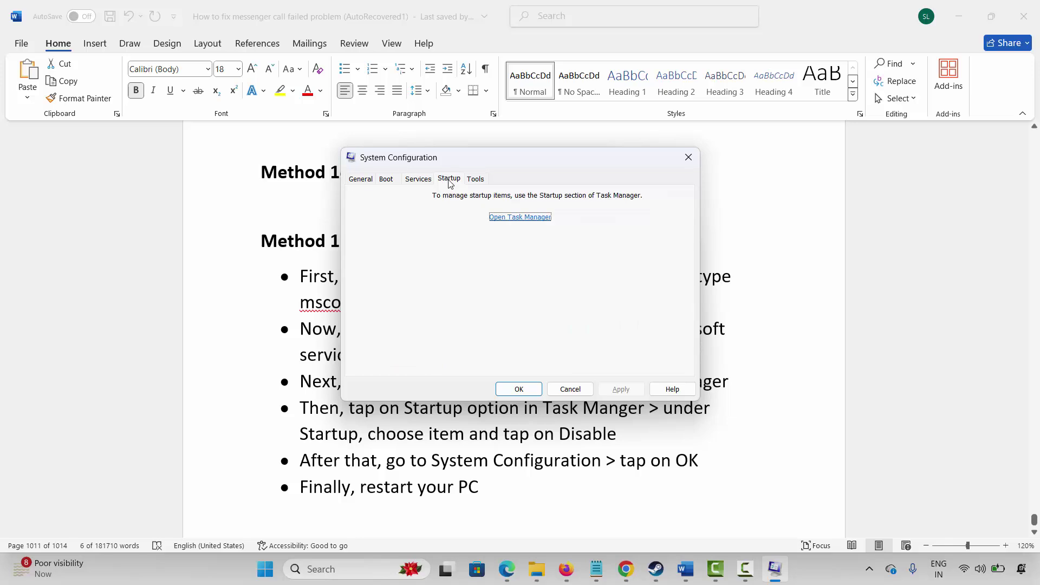
pyautogui.click(519, 218)
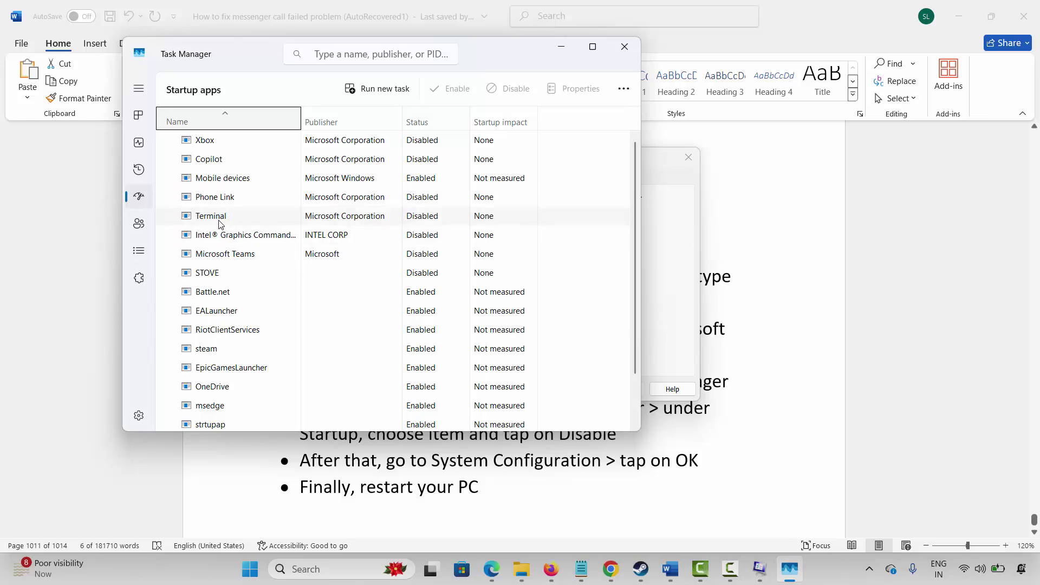
pyautogui.click(231, 315)
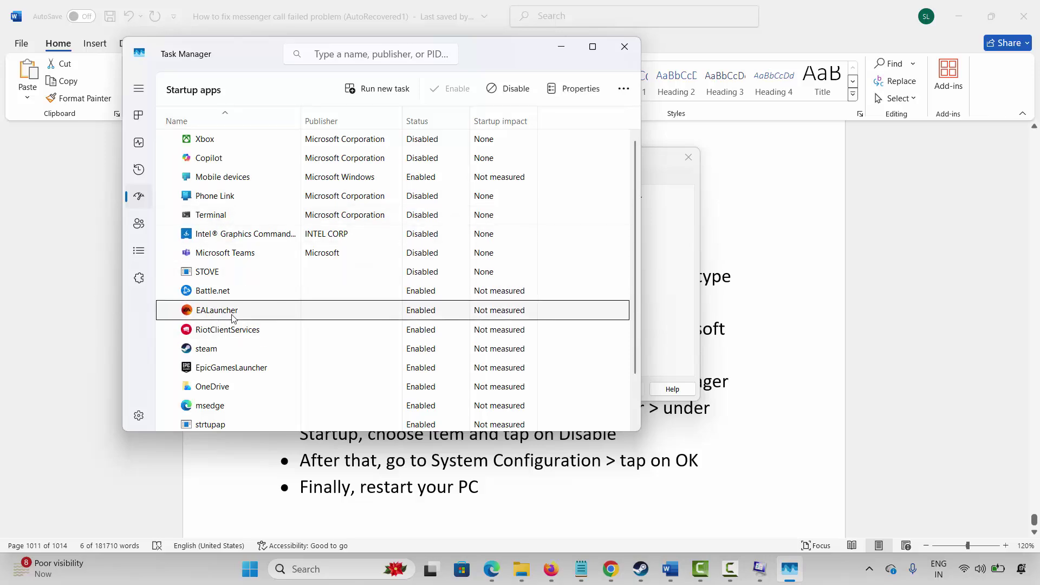
pyautogui.click(625, 47)
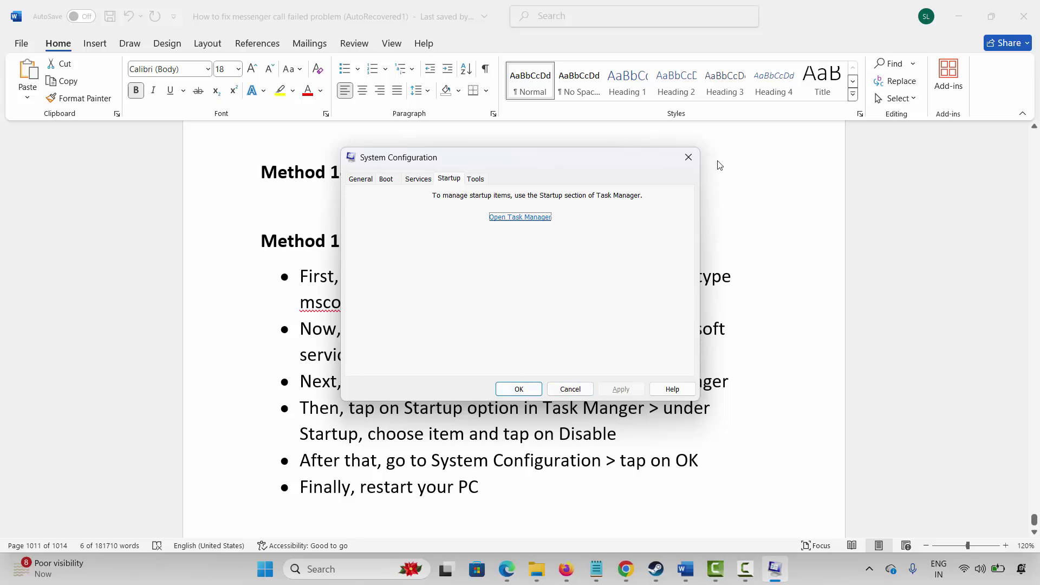
pyautogui.click(688, 157)
pyautogui.click(368, 437)
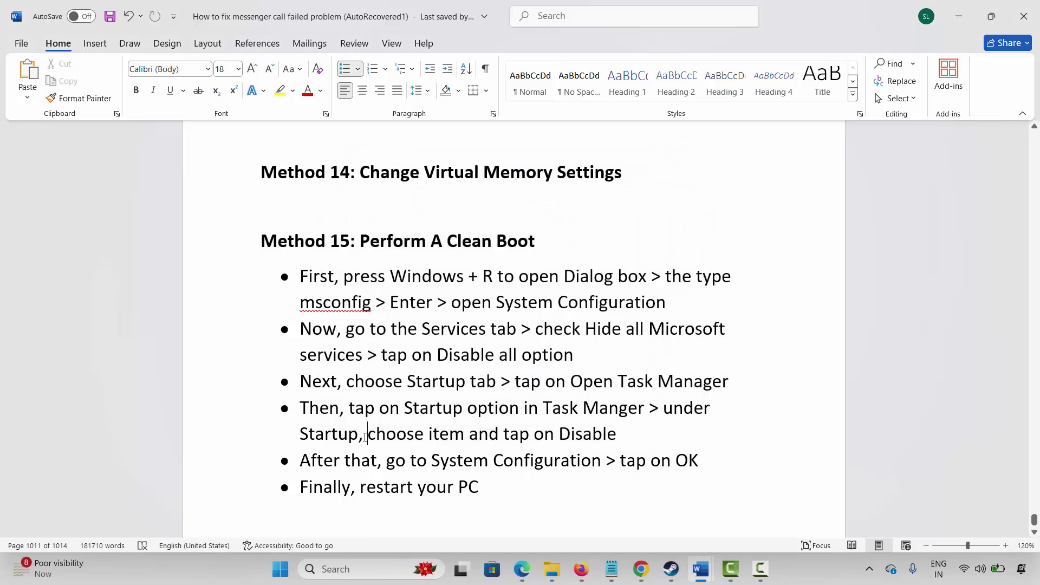
pyautogui.scroll(-3, 363, 432)
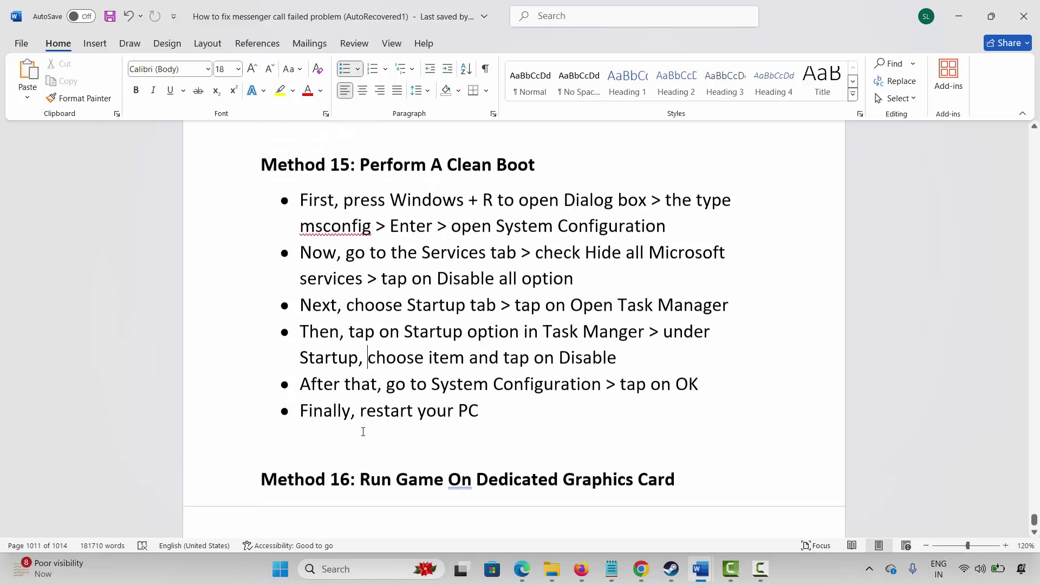
pyautogui.click(239, 490)
pyautogui.click(392, 479)
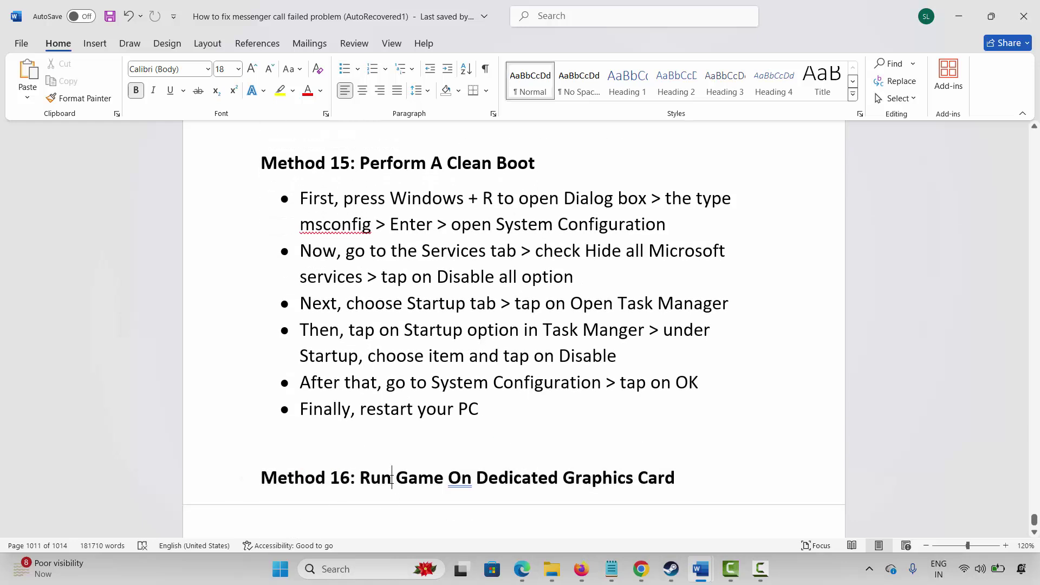
pyautogui.click(344, 572)
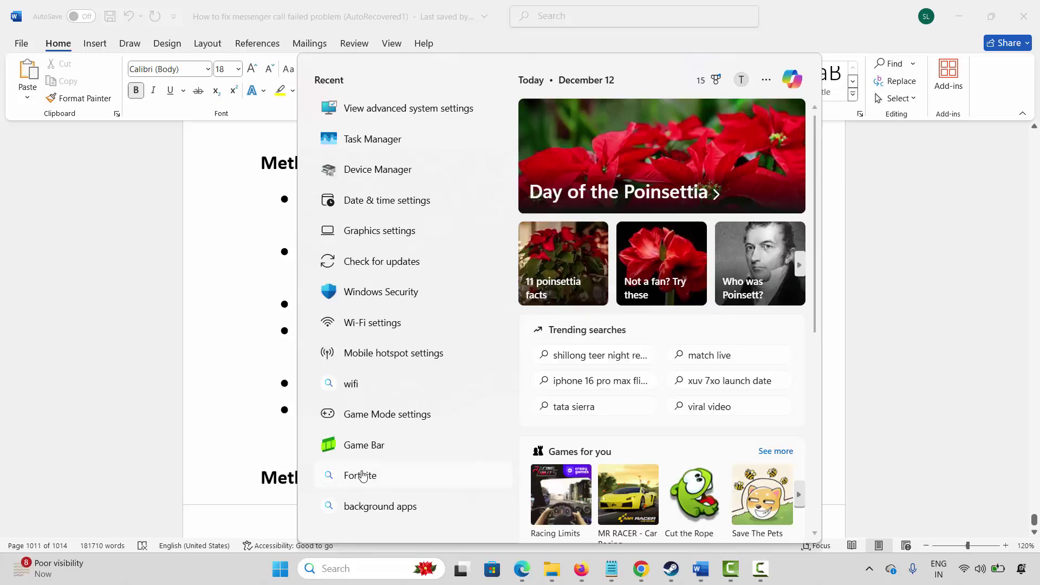
pyautogui.click(465, 321)
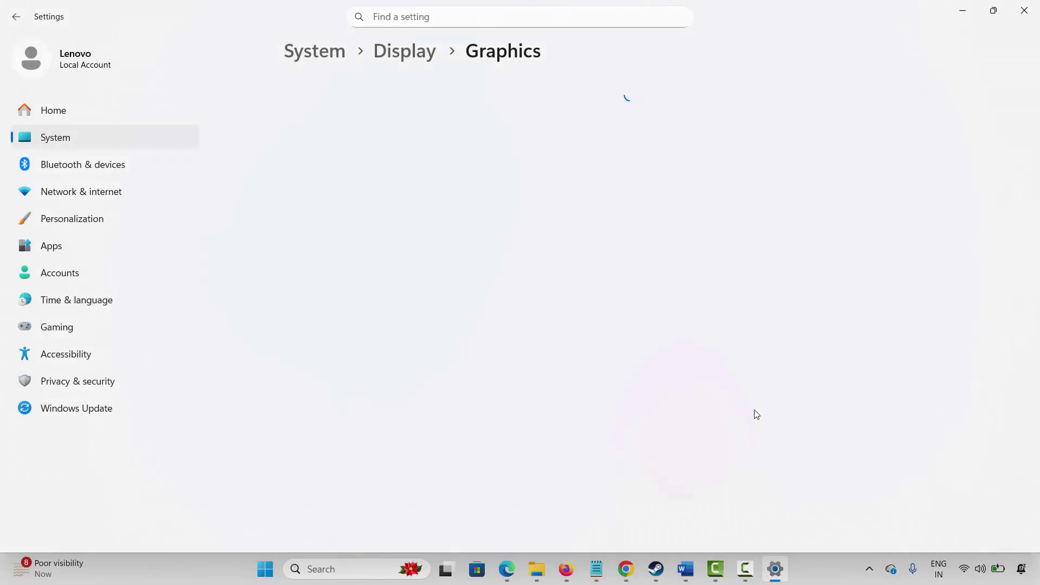
pyautogui.click(775, 324)
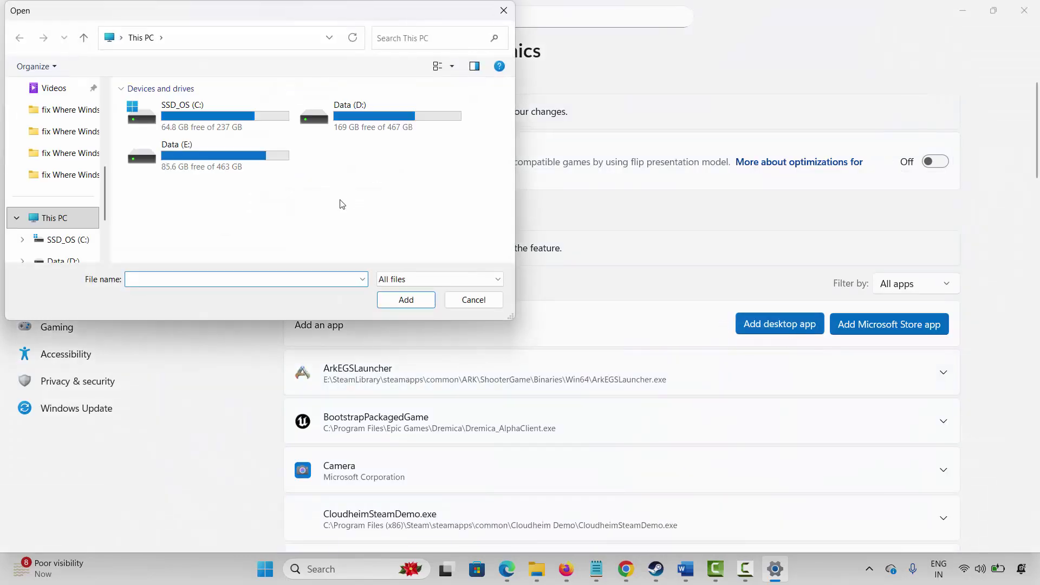
pyautogui.click(474, 300)
pyautogui.scroll(-3, 841, 421)
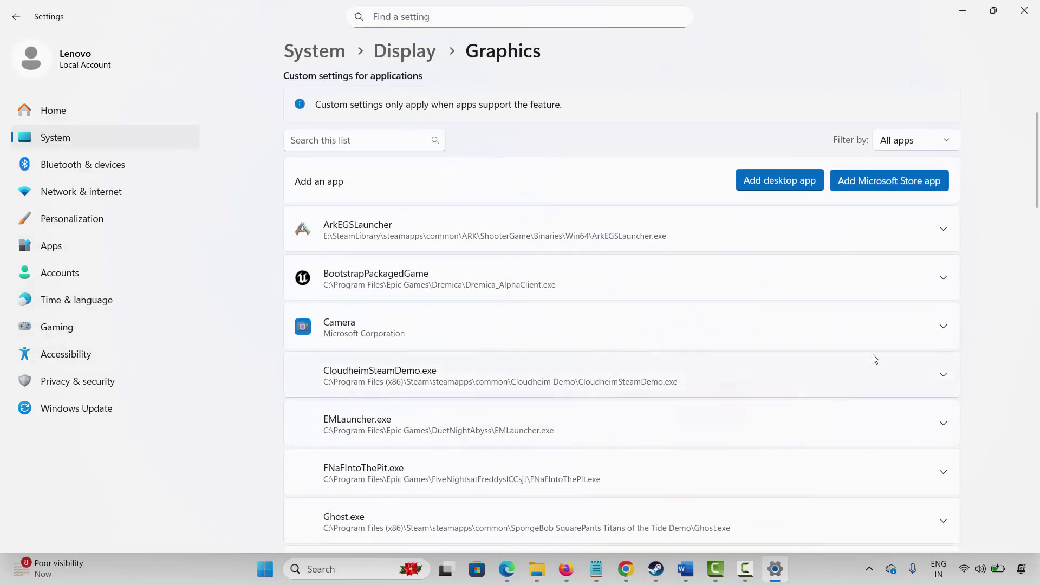
pyautogui.click(941, 232)
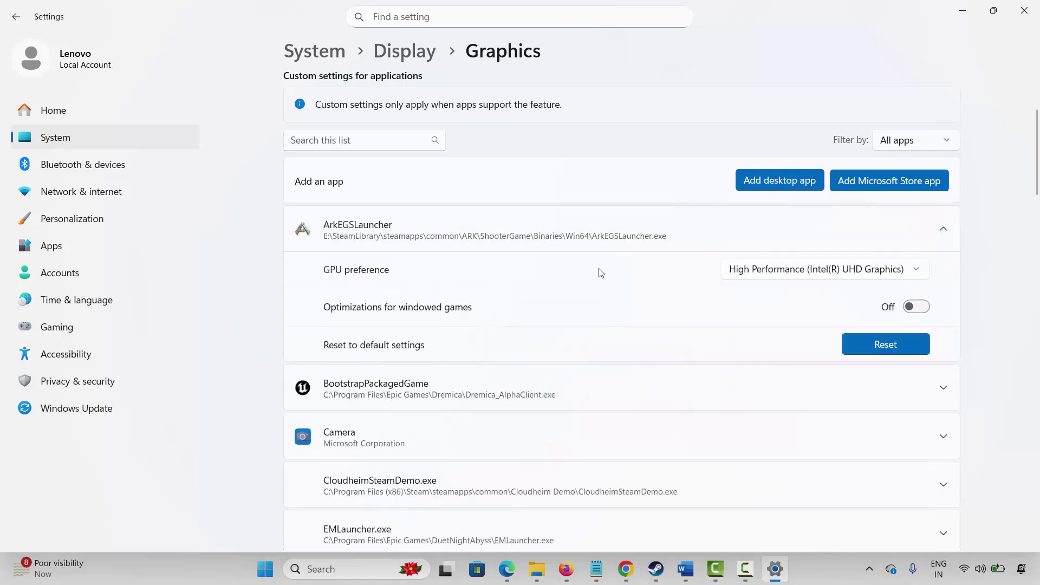
pyautogui.click(783, 276)
pyautogui.click(784, 277)
pyautogui.click(1023, 18)
pyautogui.scroll(-3, 434, 425)
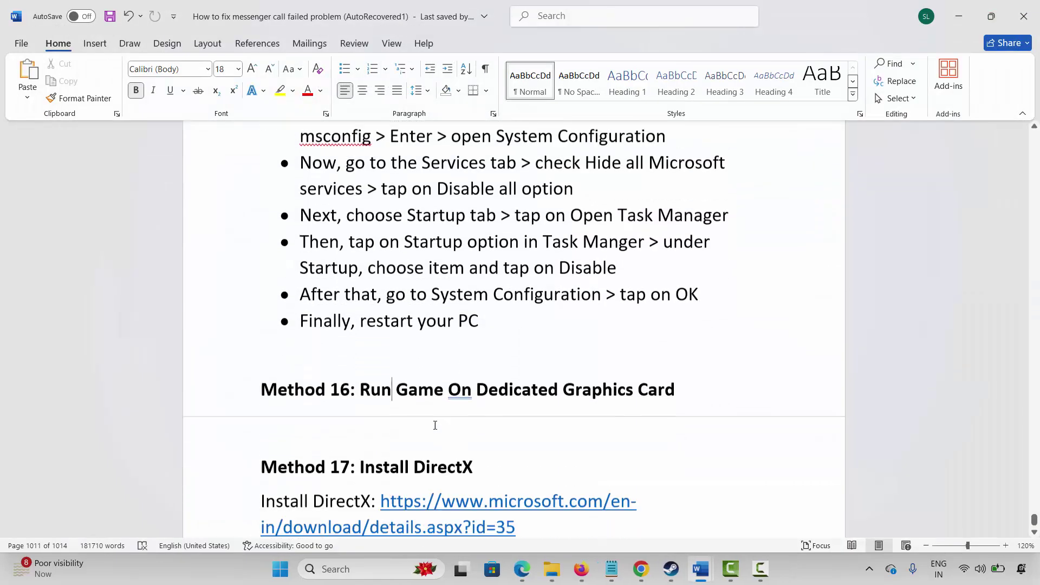
# Copy the Microsoft DirectX download link under Method 17: Install DirectX.
pyautogui.scroll(-1, 365, 451)
pyautogui.moveTo(367, 442); pyautogui.dragTo(473, 440)
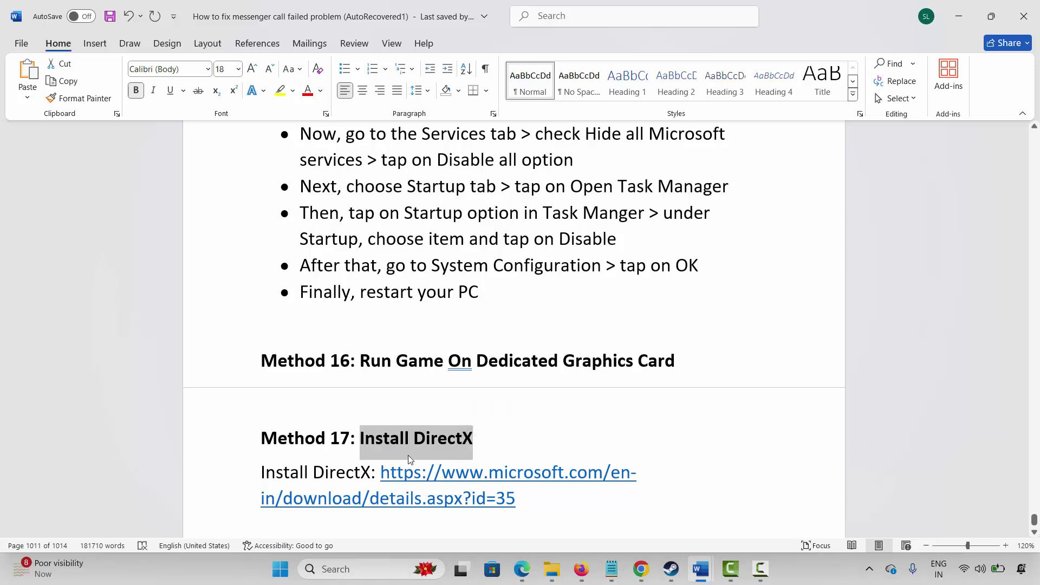
pyautogui.click(409, 439)
pyautogui.moveTo(382, 472); pyautogui.dragTo(515, 498)
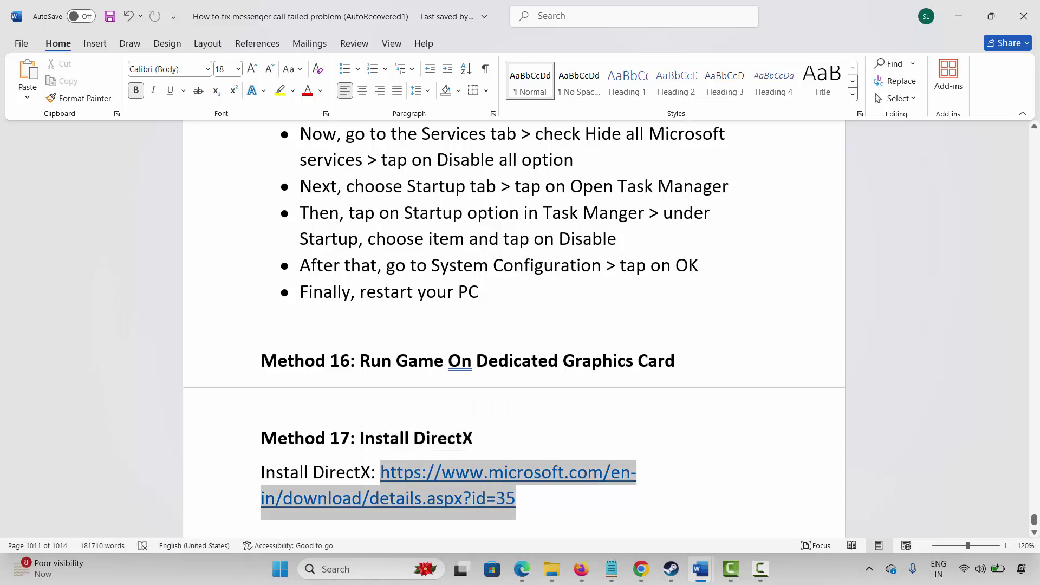
pyautogui.rightClick(452, 495)
pyautogui.click(482, 223)
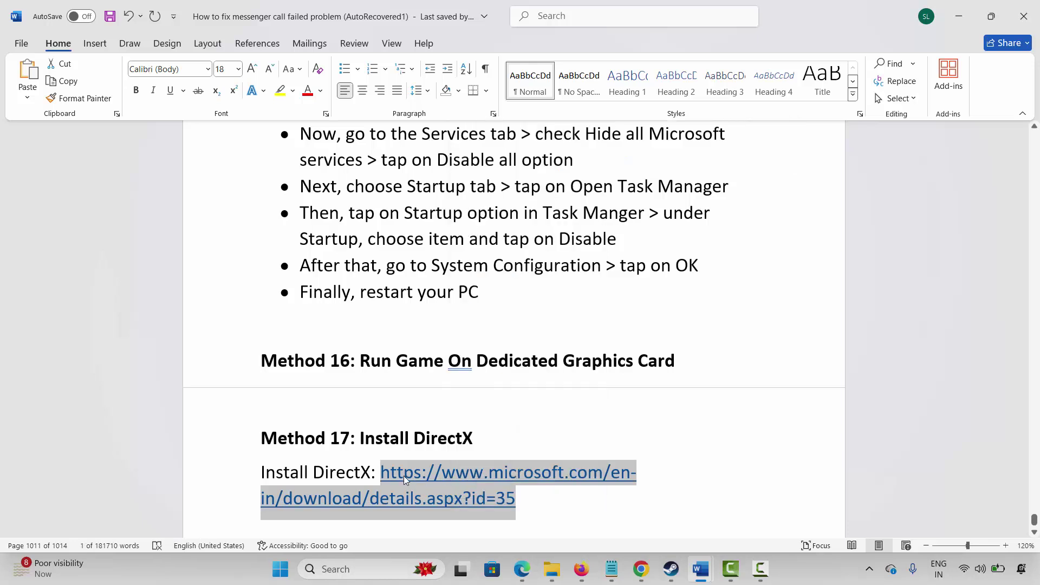
pyautogui.click(381, 422)
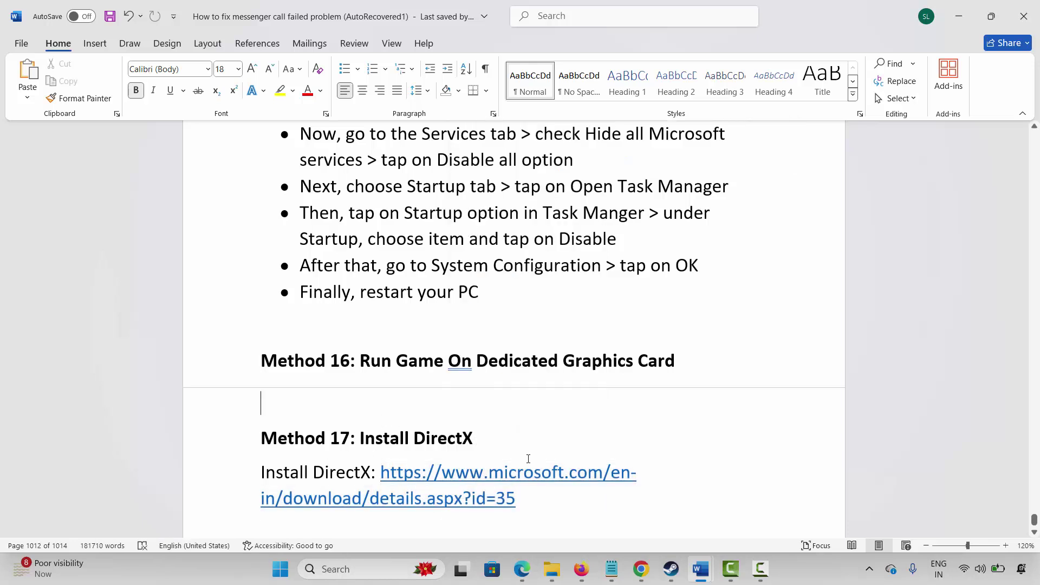
# Open the DirectX link in Chrome and download dxwebsetup.exe, the End-User Runtime Web Installer.
pyautogui.keyDown('ctrl'); pyautogui.click(620, 470); pyautogui.keyUp('ctrl')
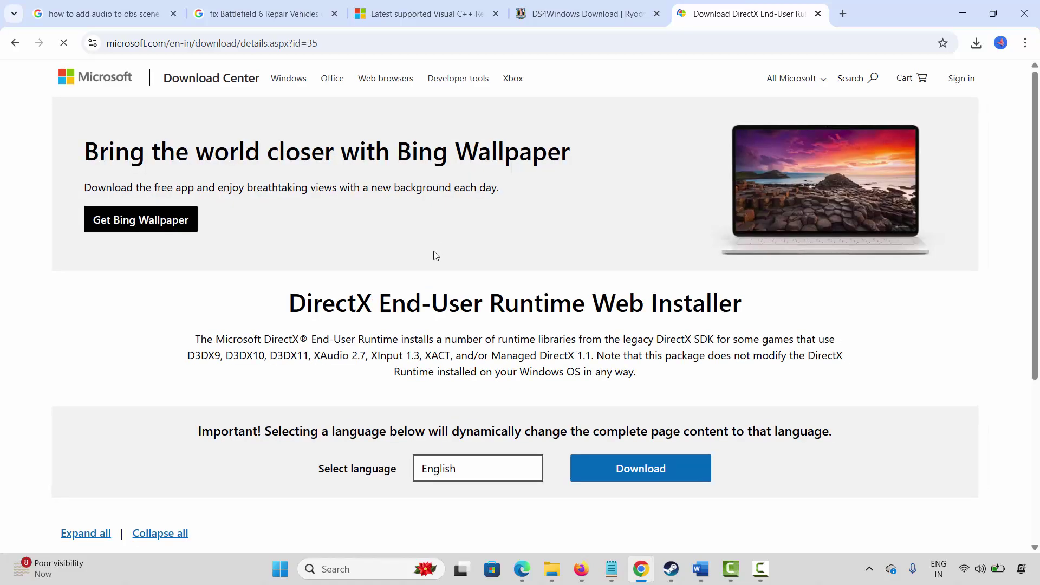
pyautogui.scroll(-5, 443, 276)
pyautogui.scroll(5, 453, 279)
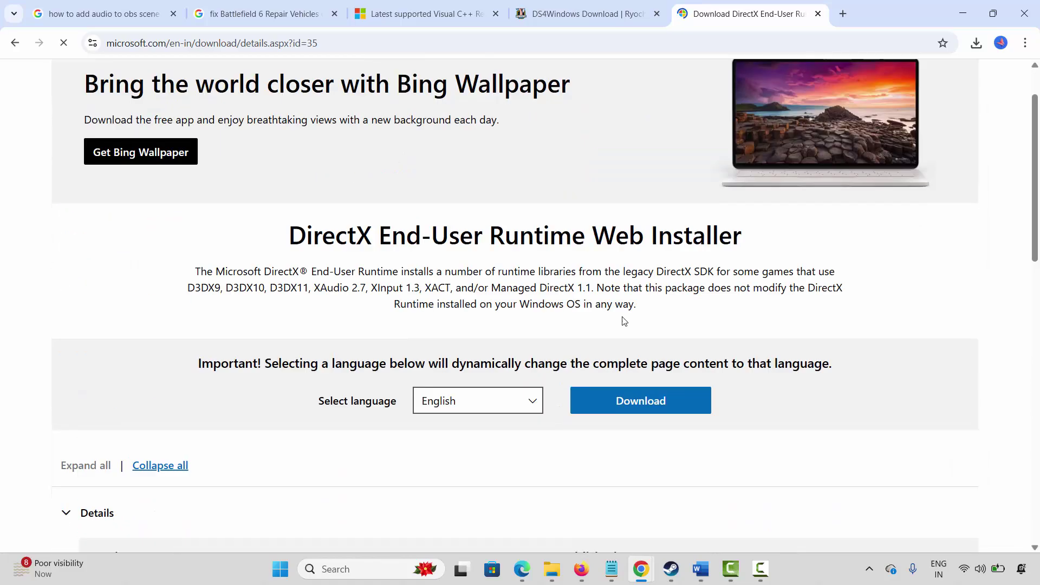
pyautogui.scroll(-3, 622, 320)
pyautogui.click(616, 260)
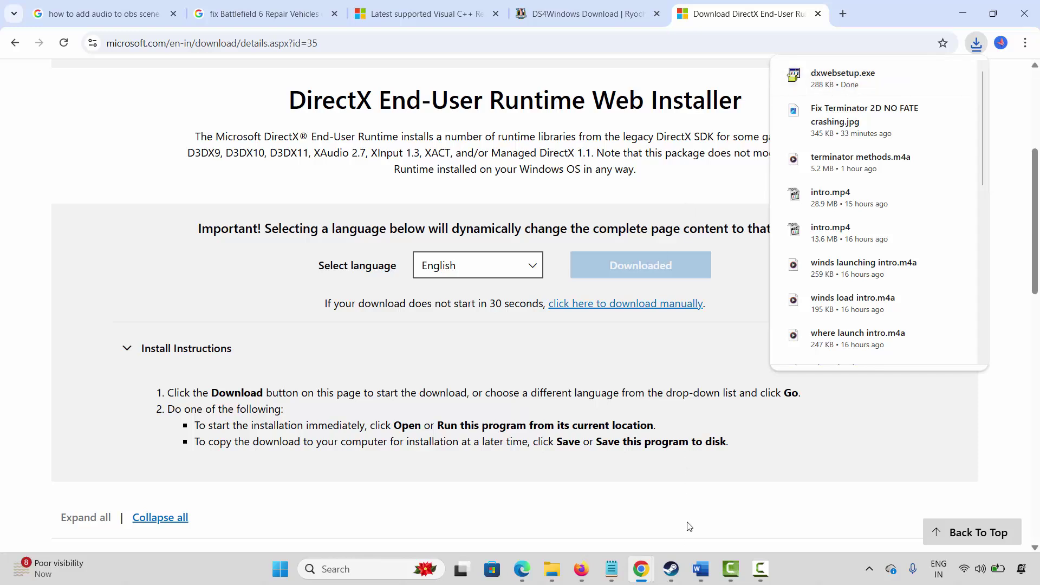
pyautogui.click(700, 569)
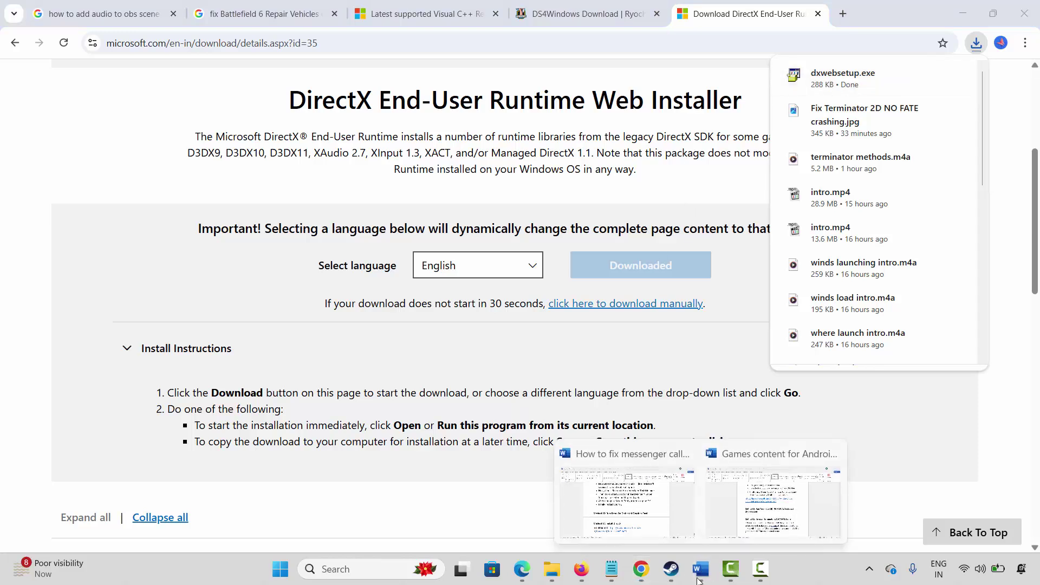
# Return to the Word guide and place the caret in the Method 18 heading.
pyautogui.click(616, 500)
pyautogui.click(357, 402)
pyautogui.scroll(-1, 359, 410)
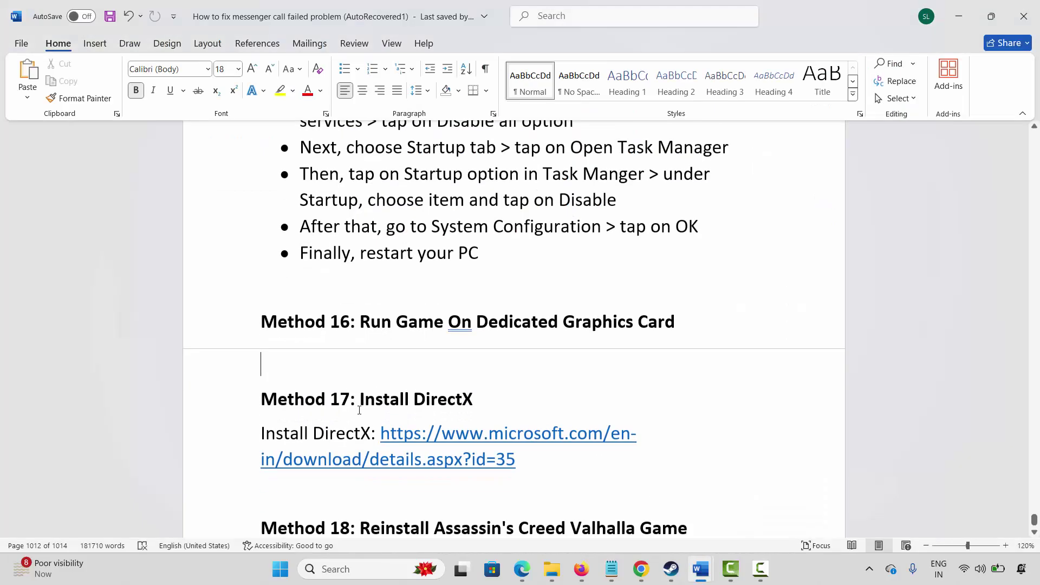
pyautogui.scroll(-2, 370, 408)
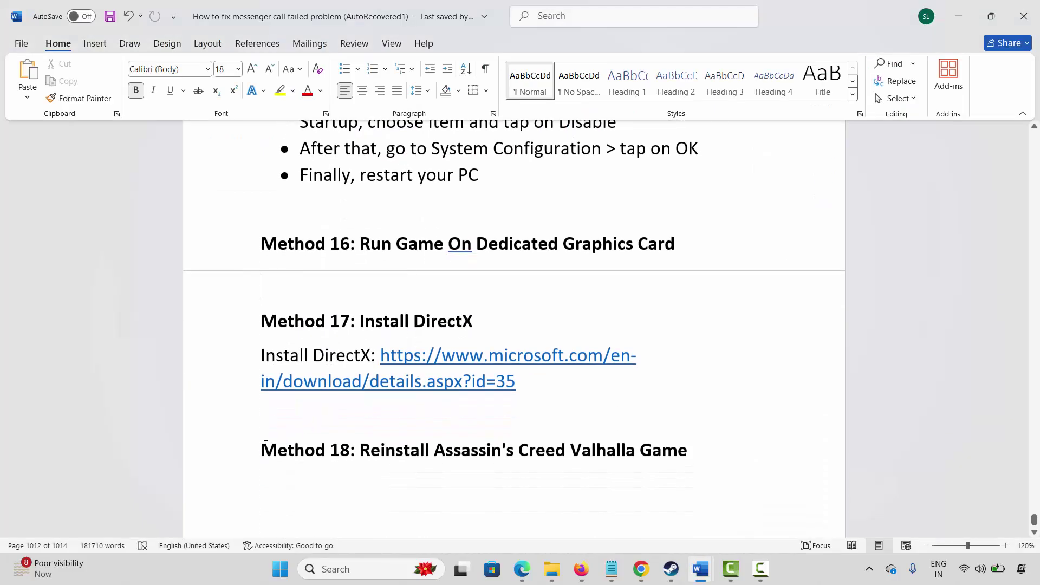
pyautogui.click(222, 465)
pyautogui.click(340, 451)
# In Steam, start uninstalling ARK: Survival Evolved via Manage, then cancel the confirmation.
pyautogui.click(672, 569)
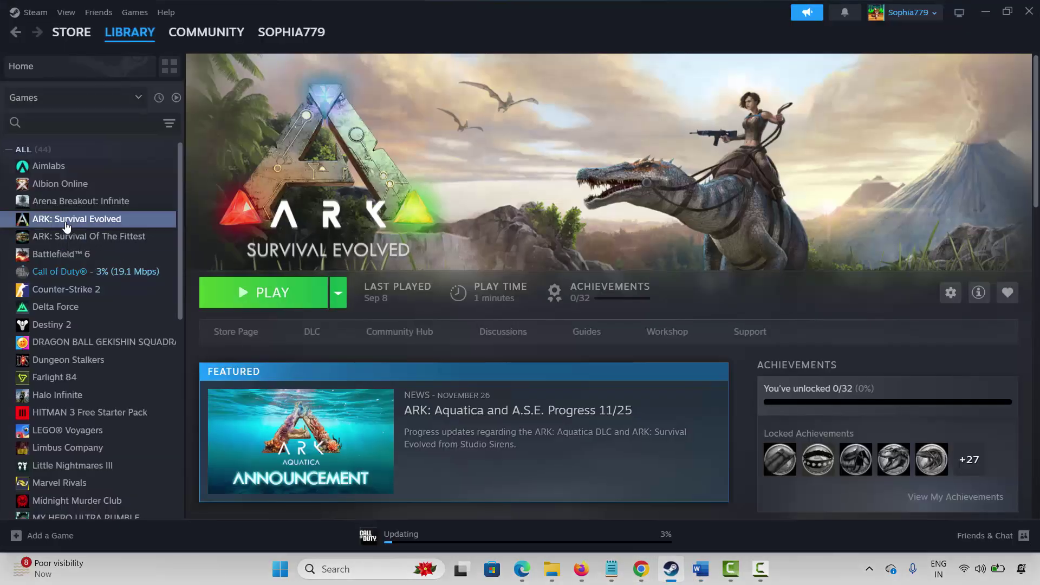
pyautogui.rightClick(66, 226)
pyautogui.moveTo(107, 302)
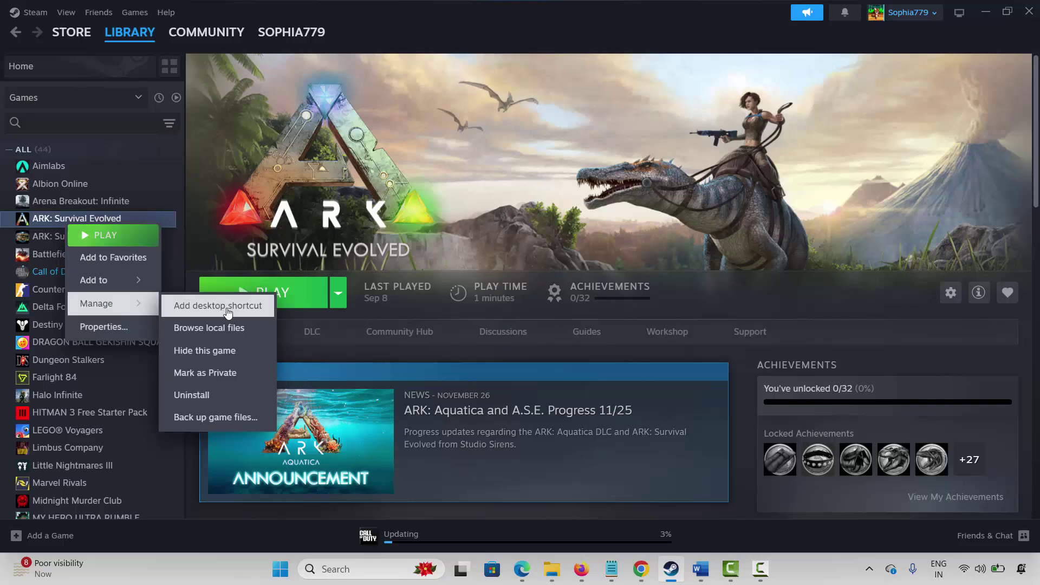
pyautogui.click(222, 395)
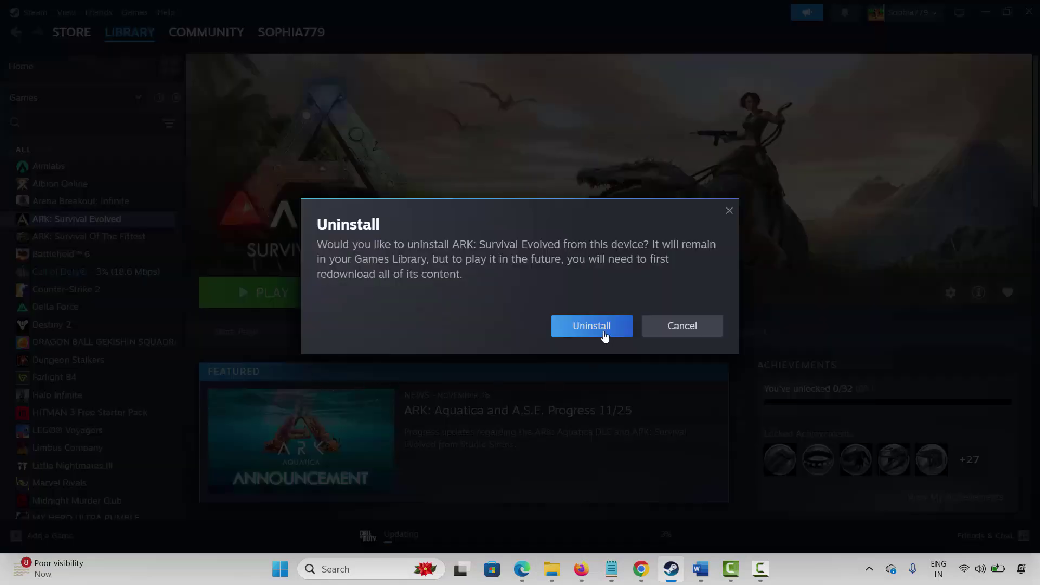
pyautogui.click(688, 336)
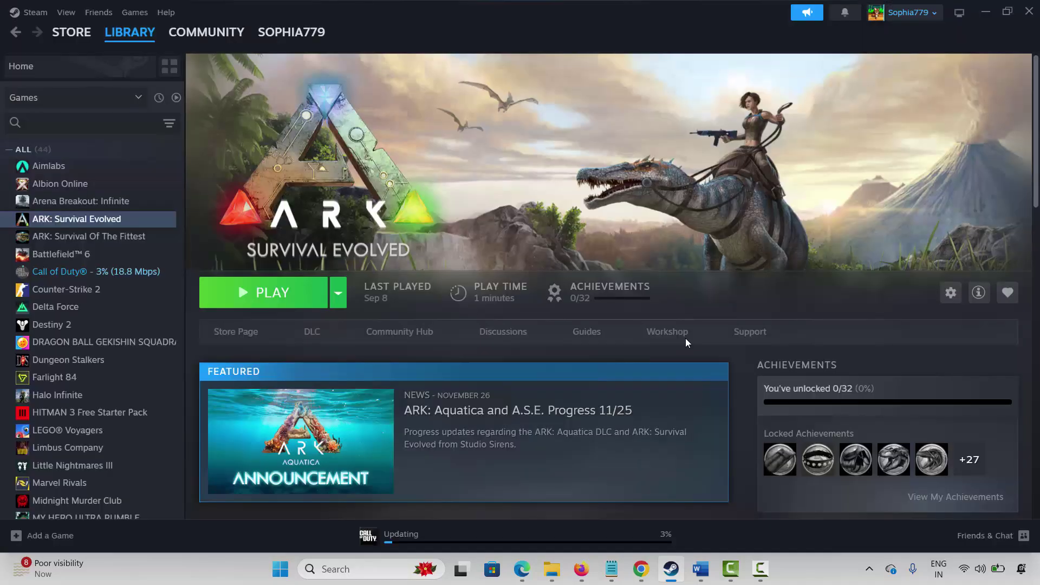
# Minimise Steam and highlight 'Reinstall Assassin's' in the Method 18 heading.
pyautogui.click(672, 569)
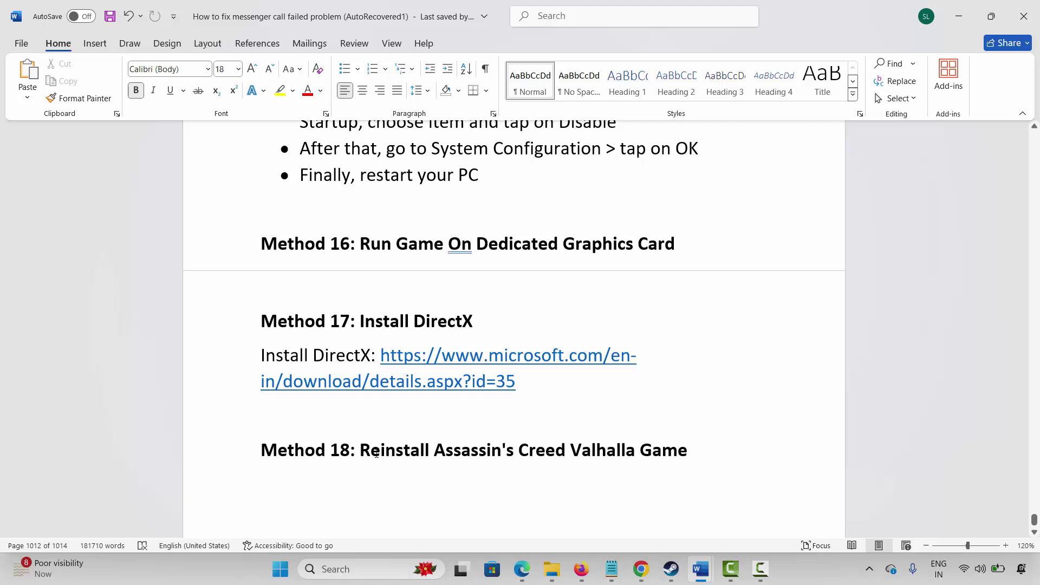
pyautogui.moveTo(377, 453); pyautogui.dragTo(505, 453)
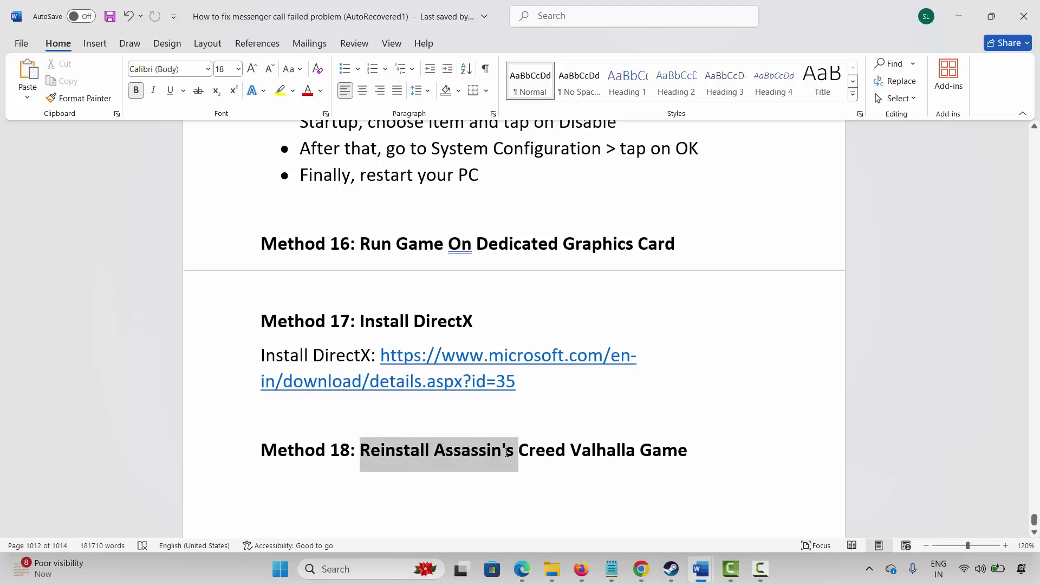
pyautogui.click(561, 463)
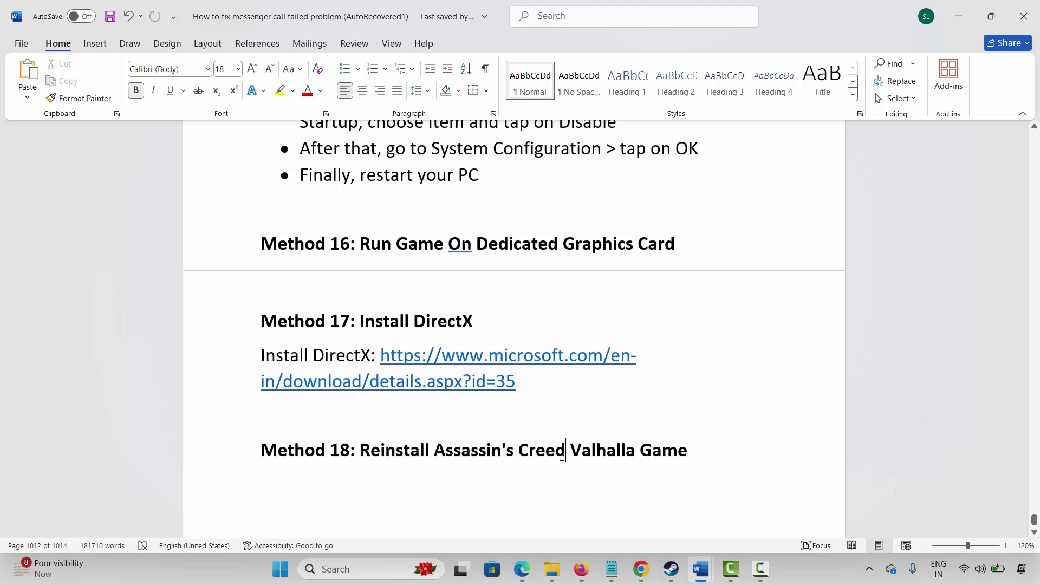